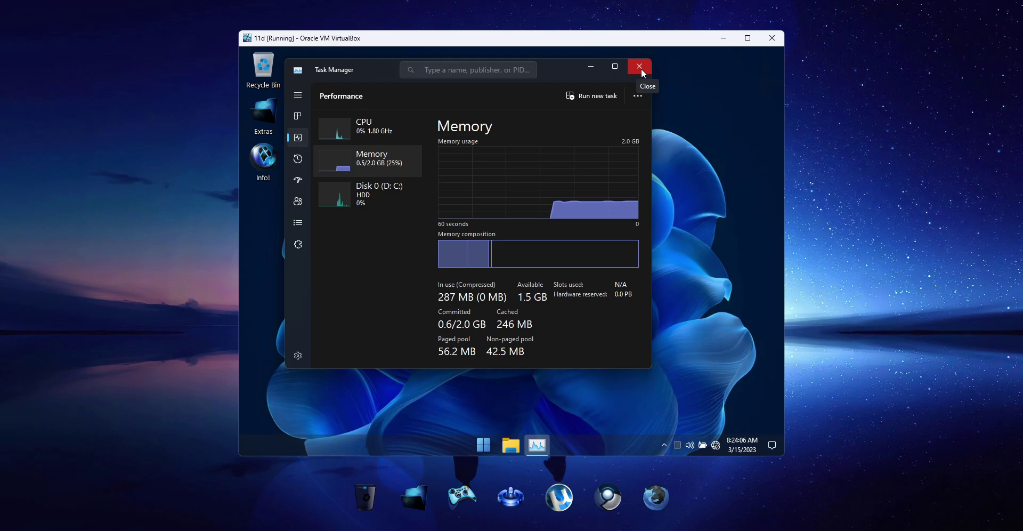
- Close Task Manager and run the winver command to display the About Windows version information, moving that window aside
click(641, 70)
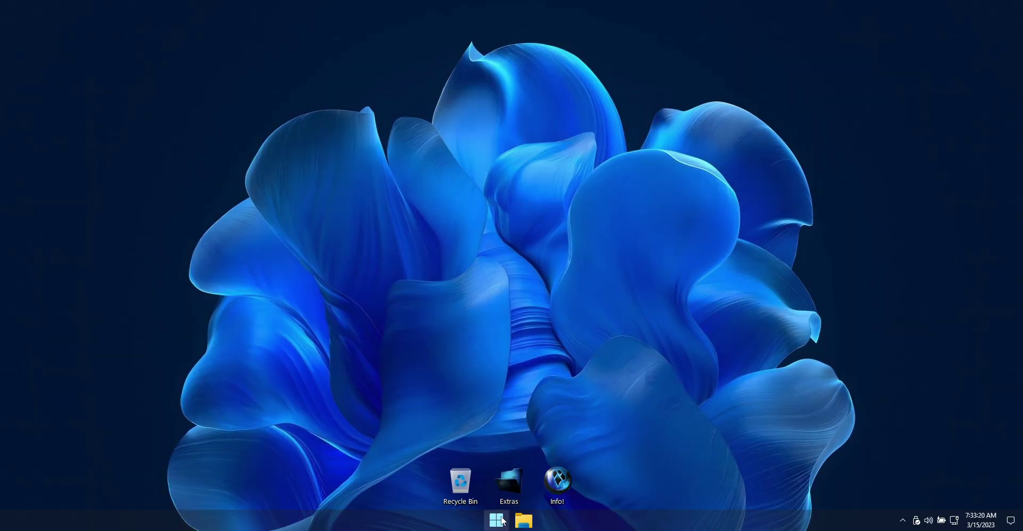
click(503, 520)
click(562, 469)
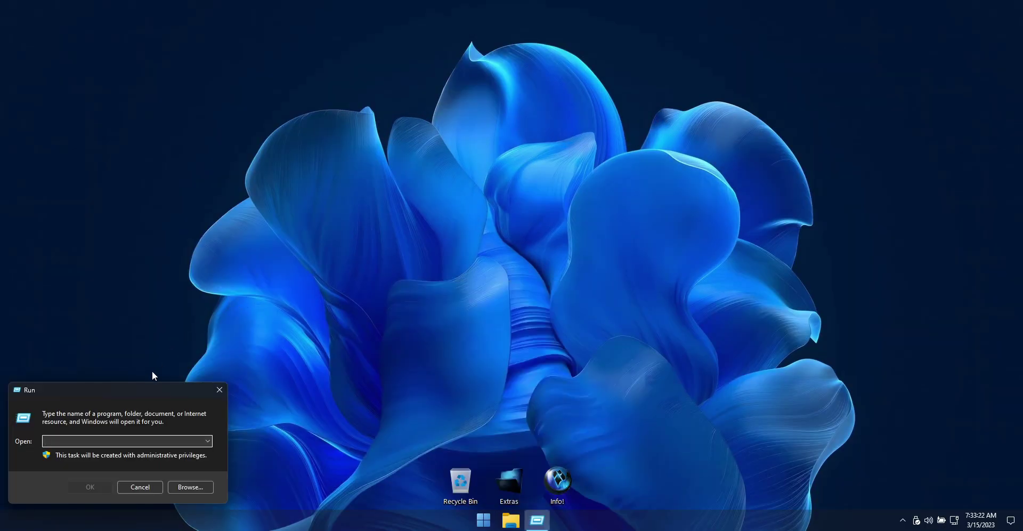
drag(145, 389, 510, 275)
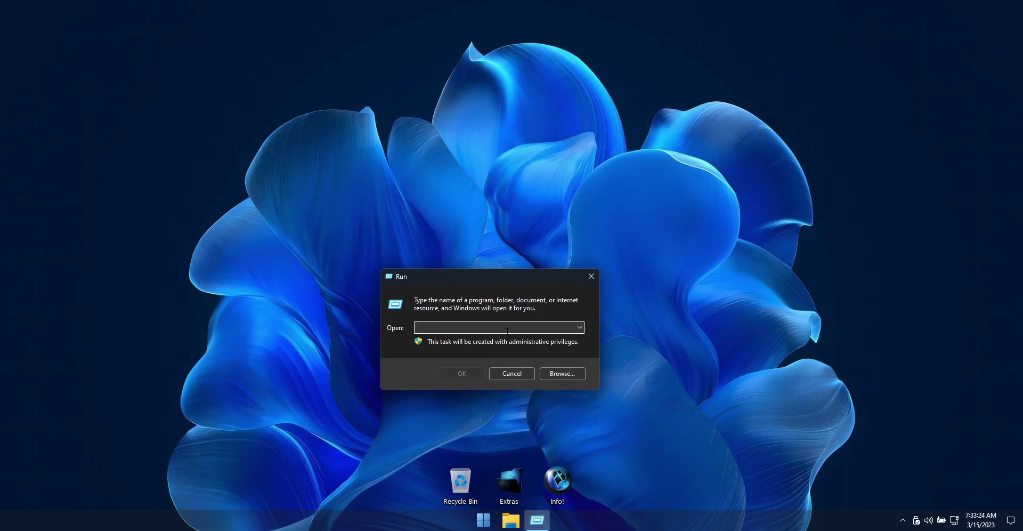
text(winver)
key(Return)
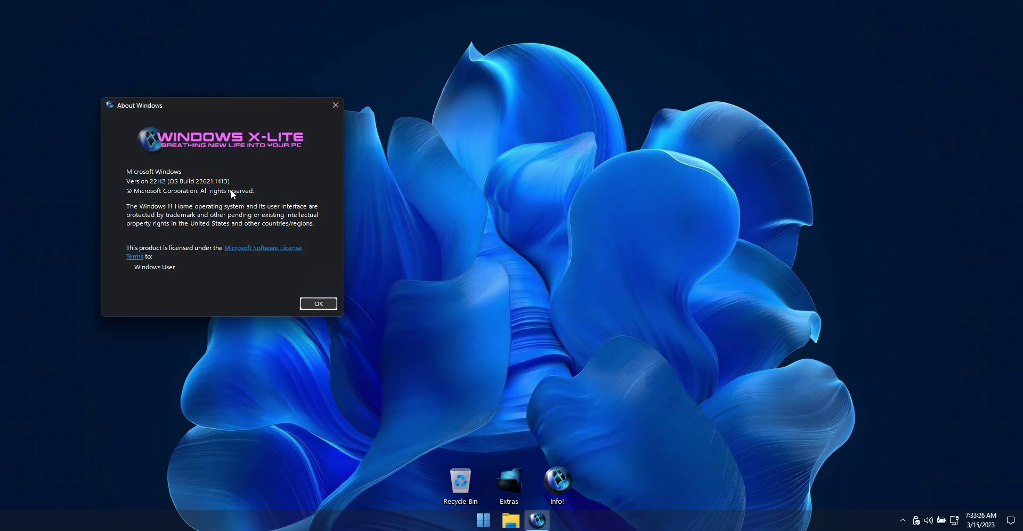
drag(235, 106, 488, 166)
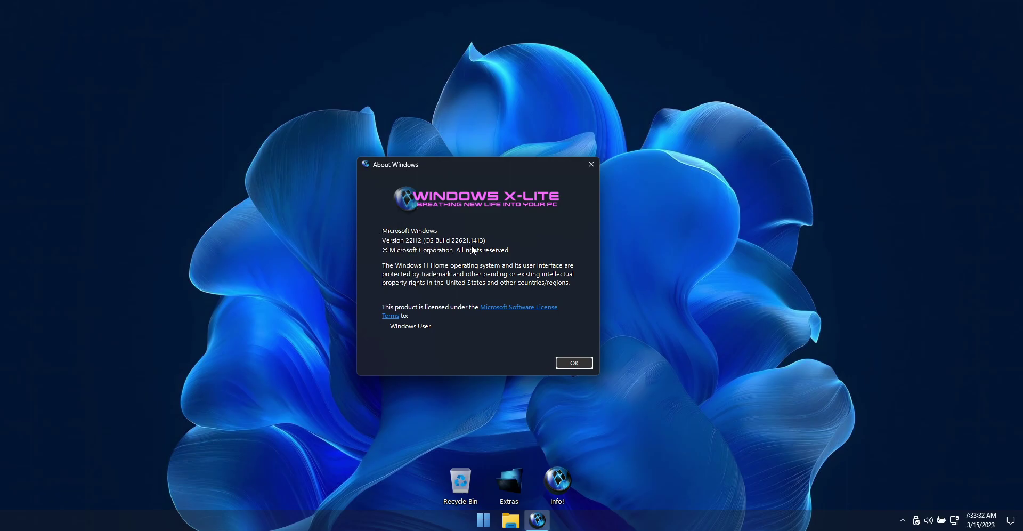
drag(506, 169, 168, 28)
- Open the System About page in Settings and examine the device specifications and the Windows edition, version and OS build
click(483, 519)
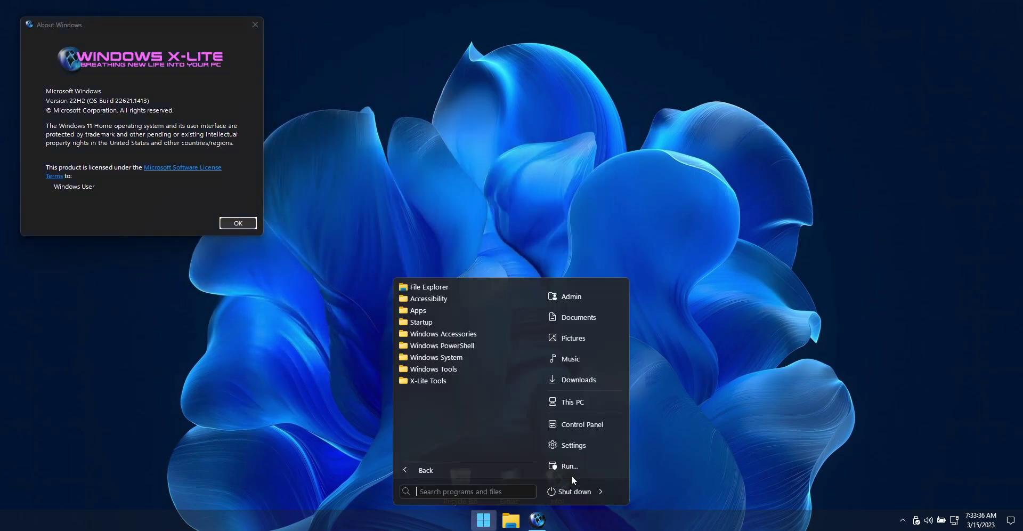
click(588, 443)
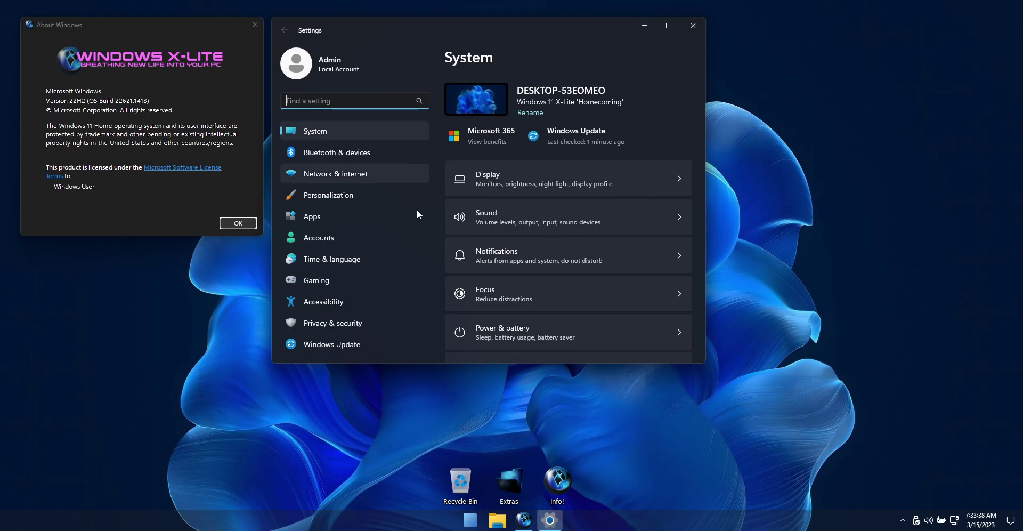
drag(702, 117, 657, 283)
click(576, 334)
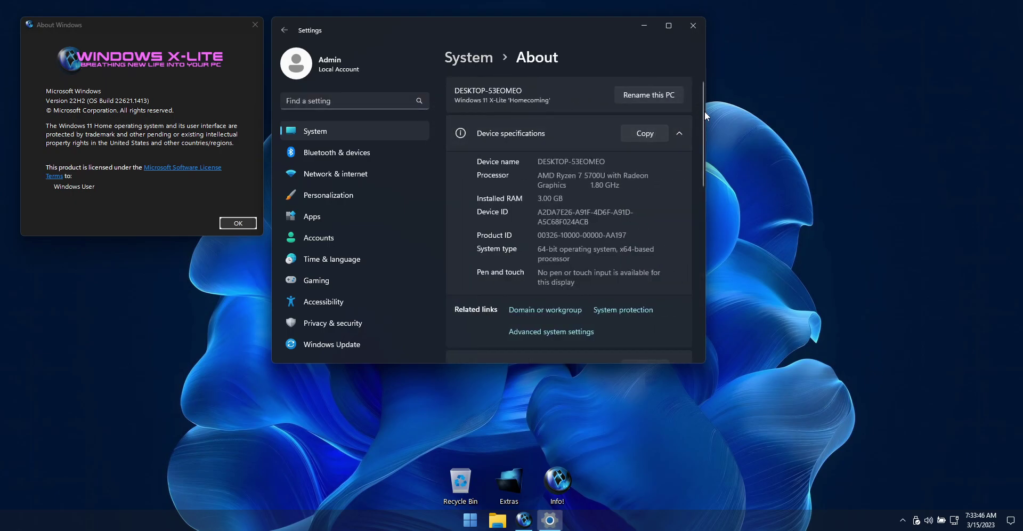
drag(705, 111, 705, 197)
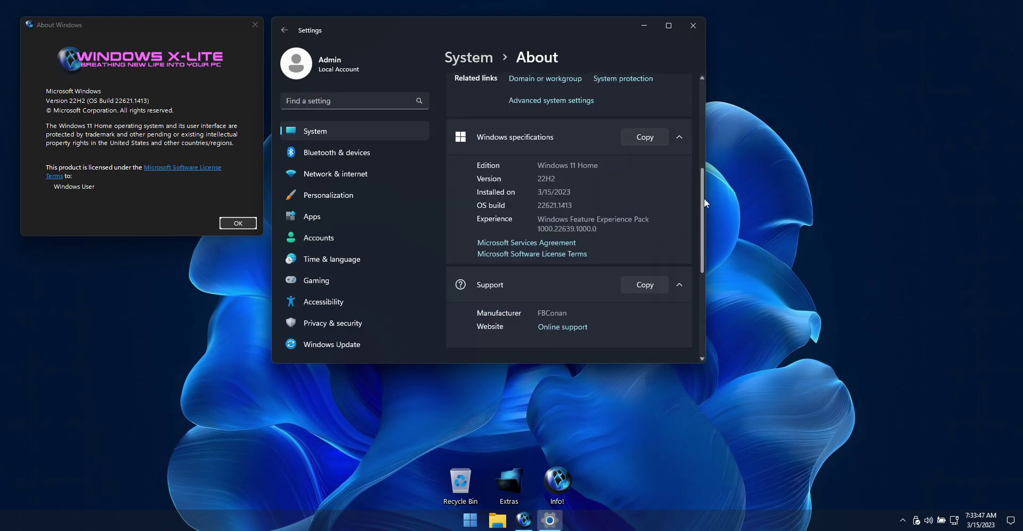
drag(538, 165, 594, 165)
click(540, 181)
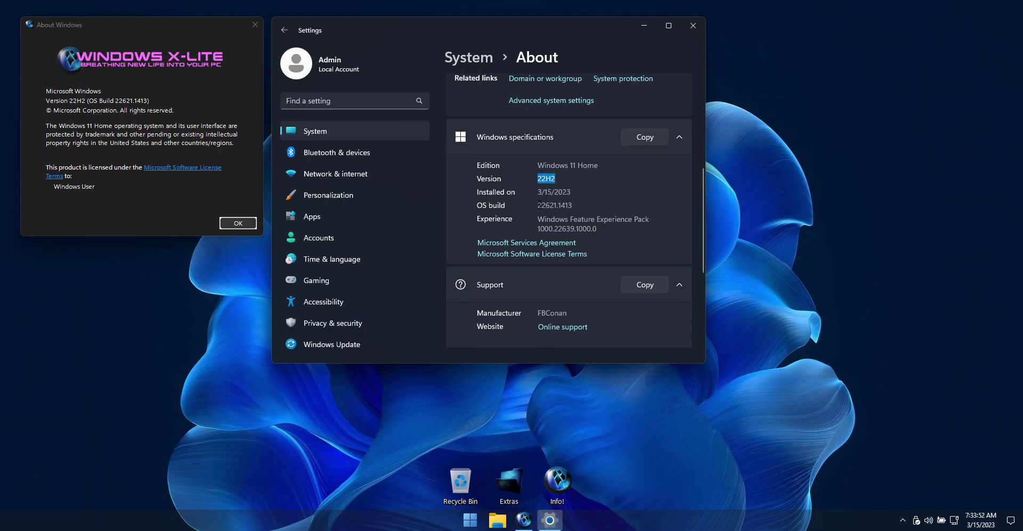
drag(539, 204, 582, 201)
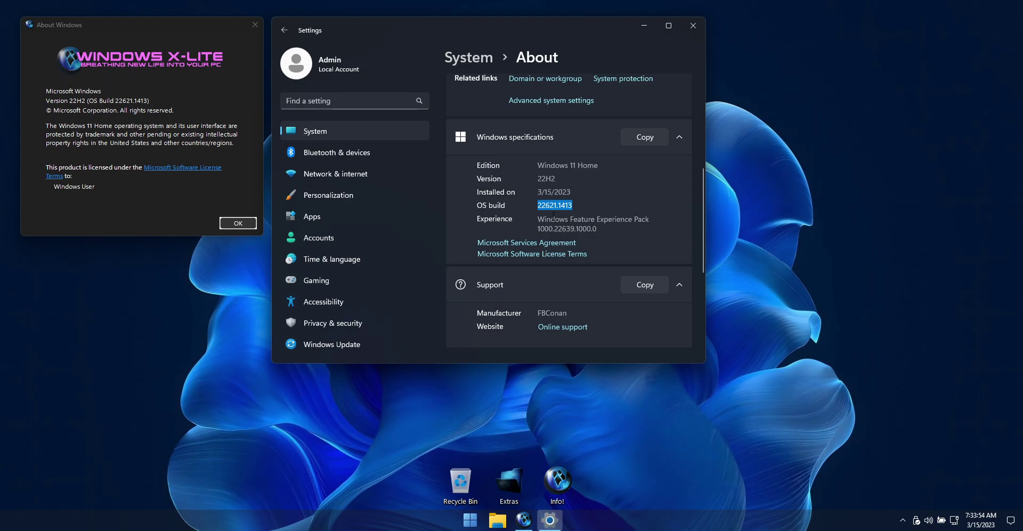
scroll(587, 283, down, 2)
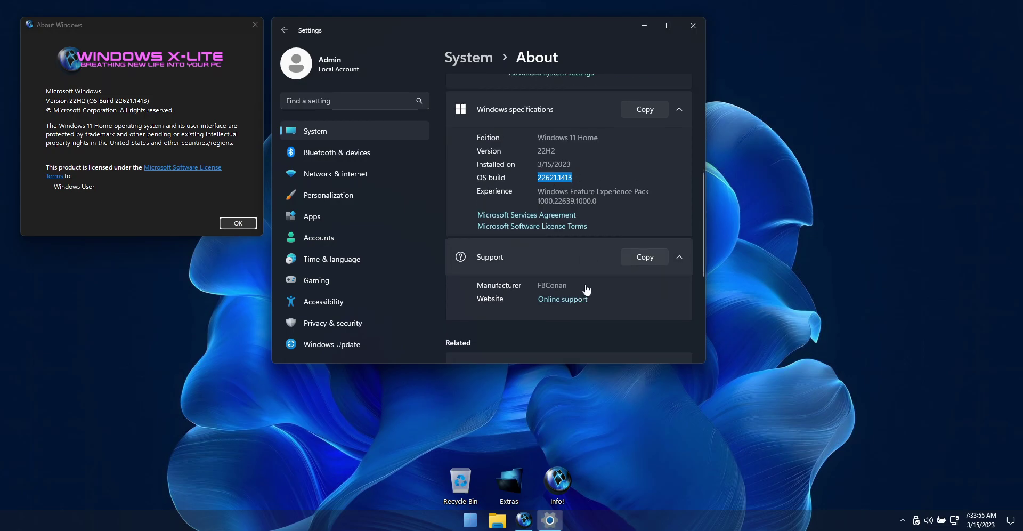
- Open the Activation page of the System settings to check the Windows activation state
click(317, 139)
drag(702, 104, 709, 216)
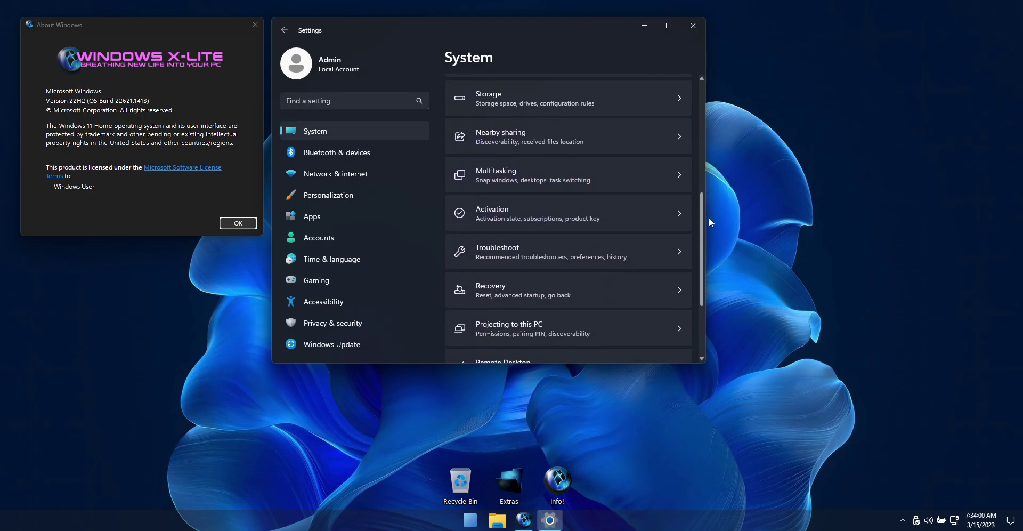
click(619, 213)
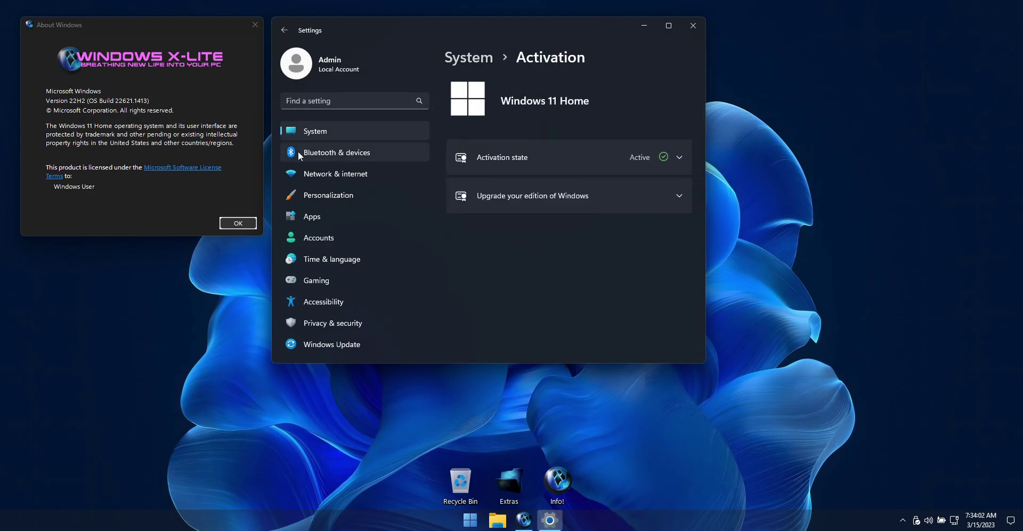
- Review the options on the Bluetooth & devices and Network & internet settings pages
click(335, 155)
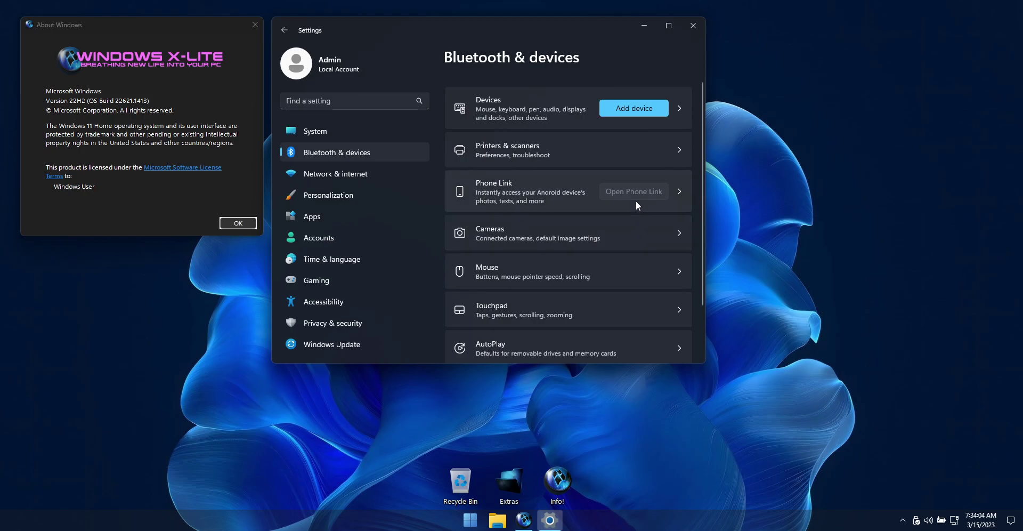
scroll(635, 200, down, 1)
click(344, 172)
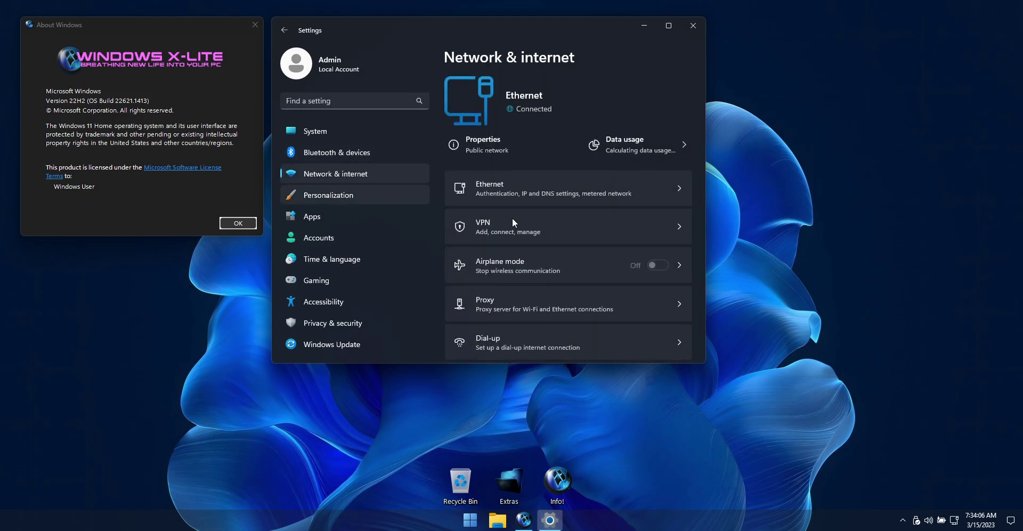
scroll(513, 217, down, 1)
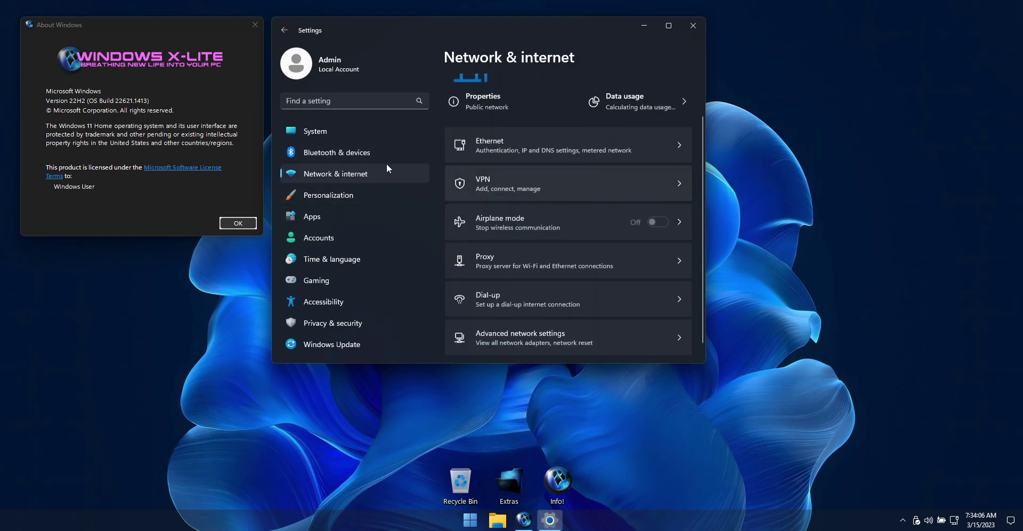
- Open the Themes page in the Personalization settings and apply the Windows (dark neo) theme
click(337, 193)
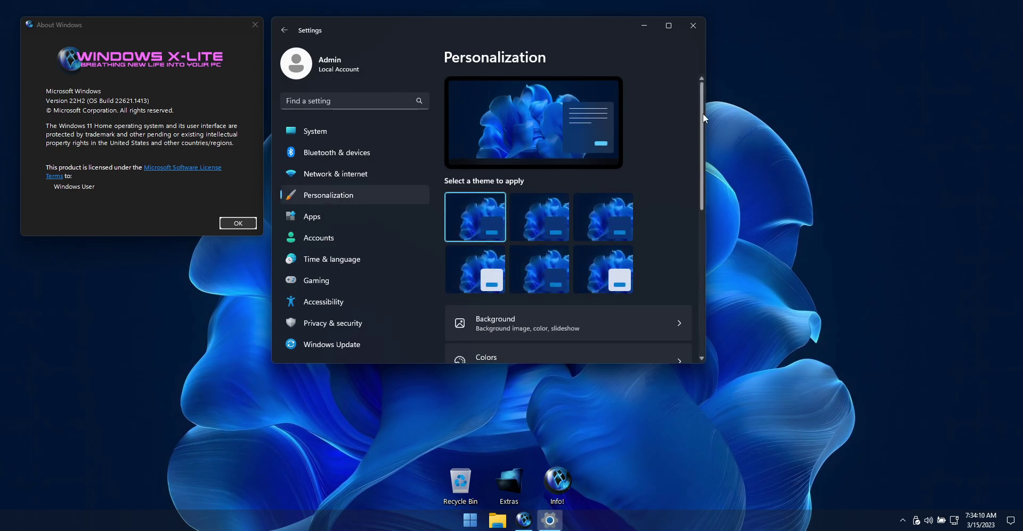
drag(702, 113, 703, 133)
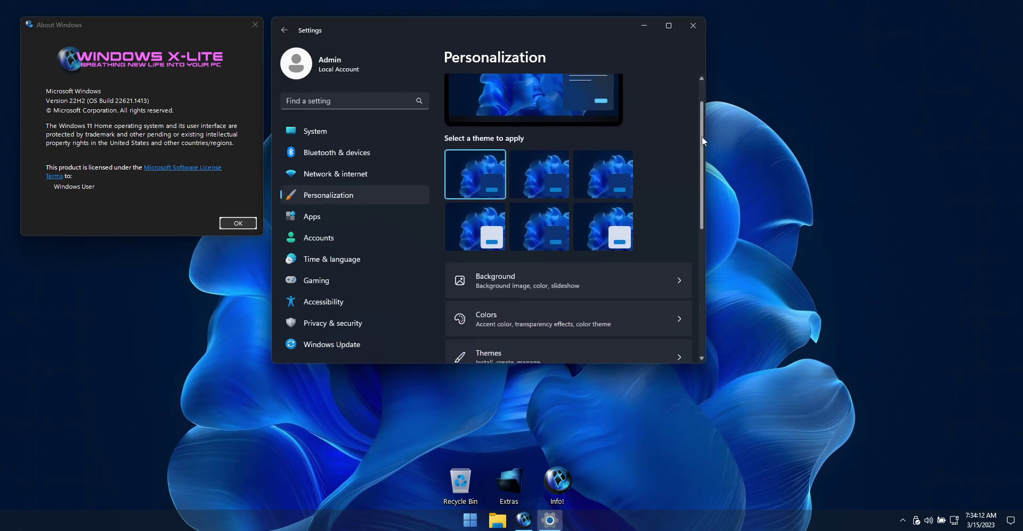
scroll(702, 136, down, 2)
click(506, 272)
scroll(649, 163, down, 3)
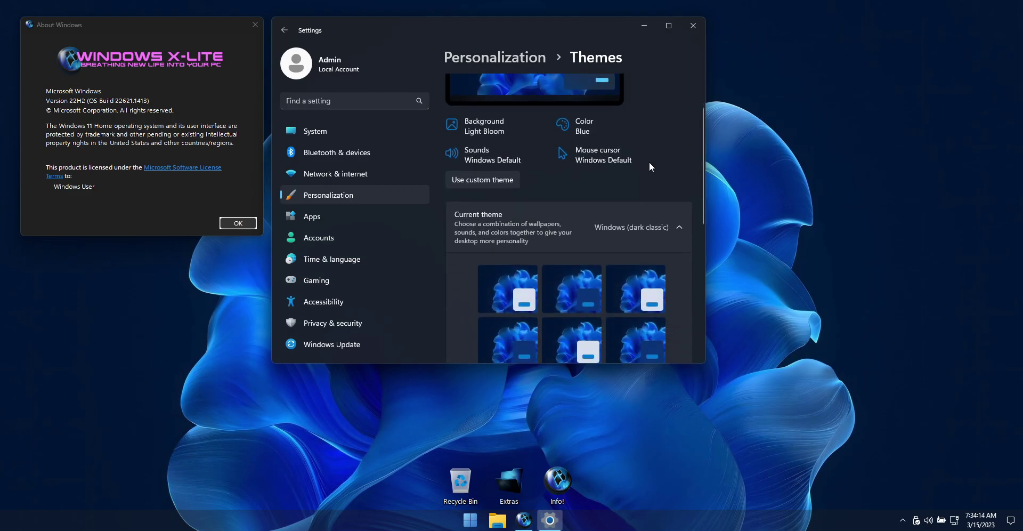
right_click(613, 413)
click(397, 429)
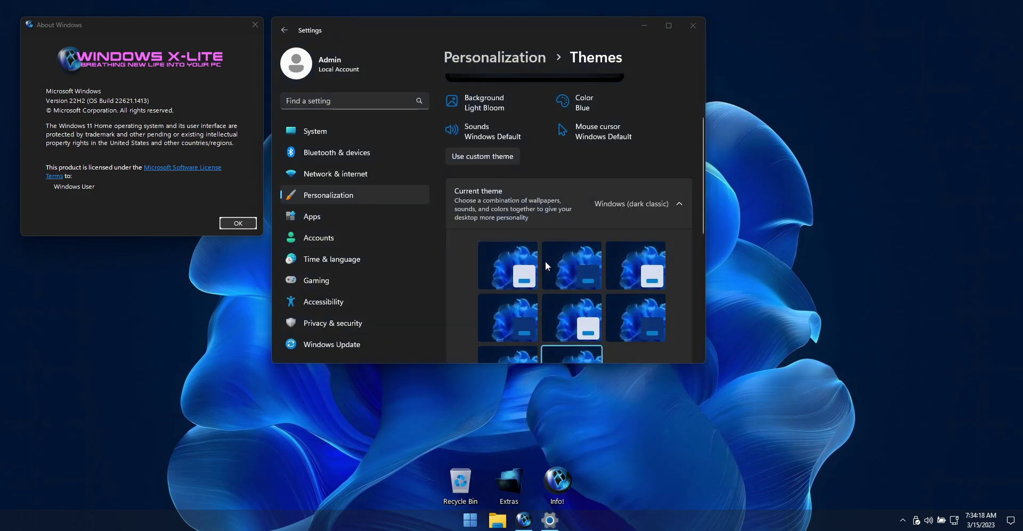
scroll(545, 261, down, 2)
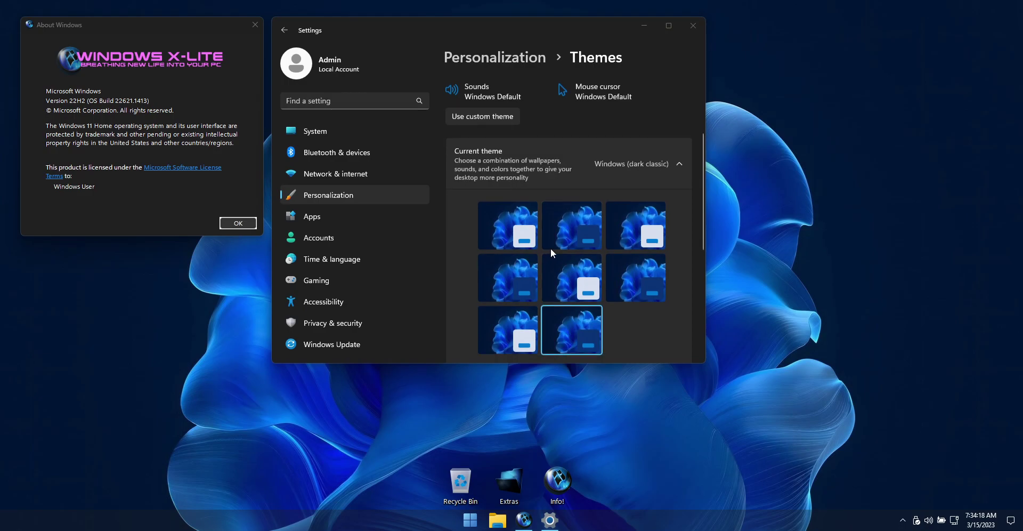
click(574, 223)
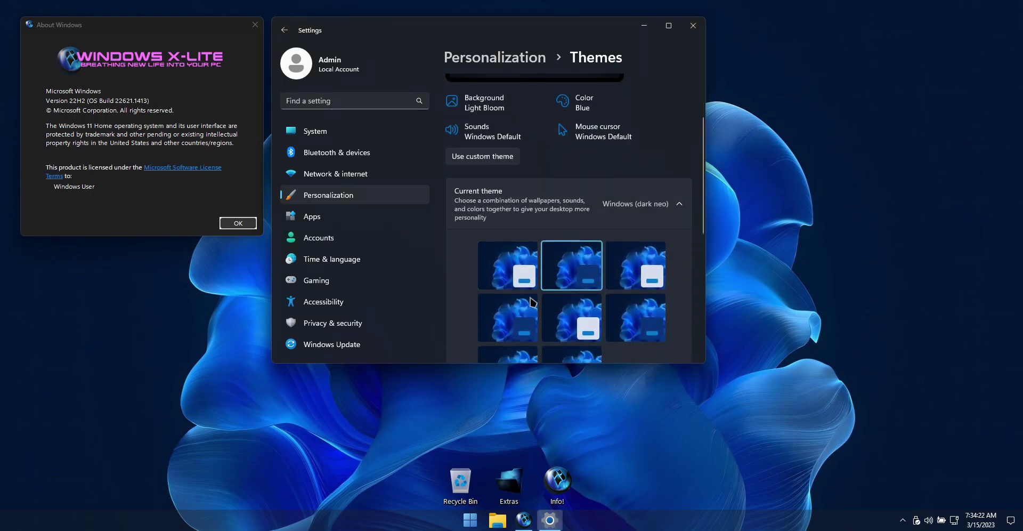
- Switch the desktop theme to Windows (dark neo crystal) and check its effect on the desktop
scroll(554, 239, down, 3)
click(517, 235)
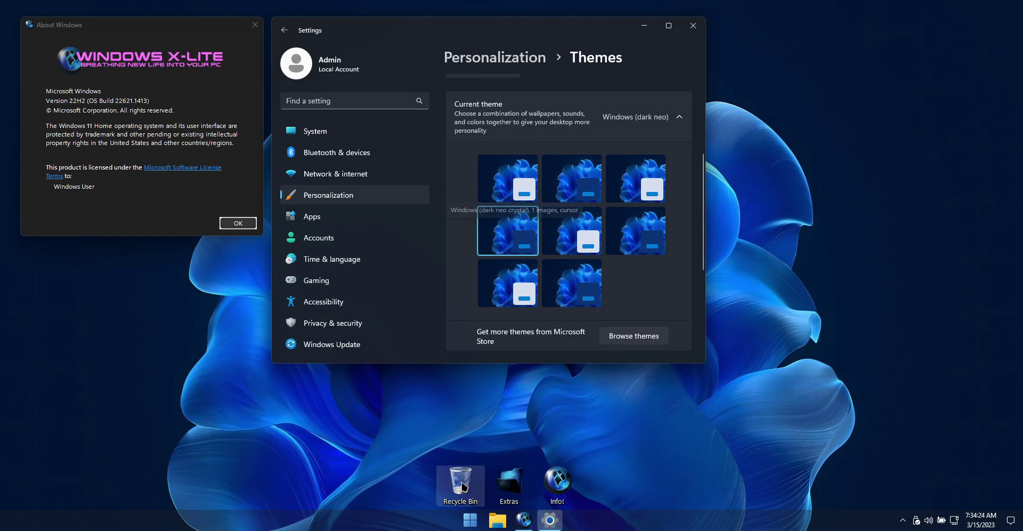
click(501, 422)
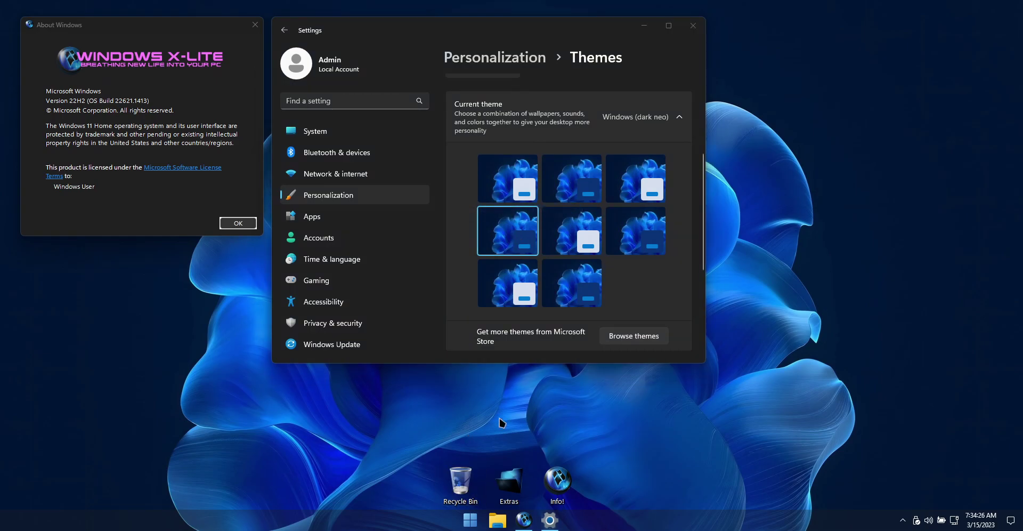
- Compare the Windows (dark neo black) and Windows (dark neo crystal) themes, ending with Windows (dark neo black) applied
click(583, 265)
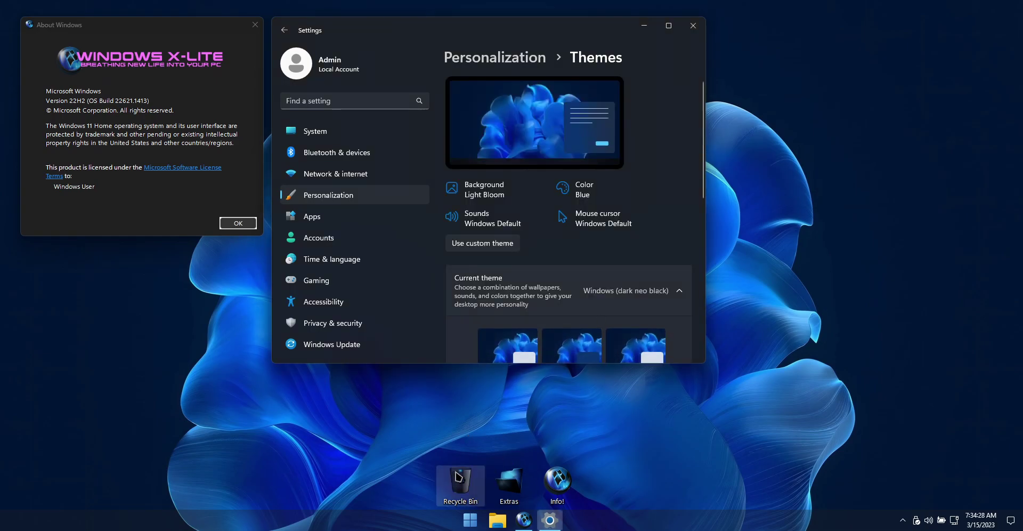
click(560, 398)
scroll(530, 325, down, 3)
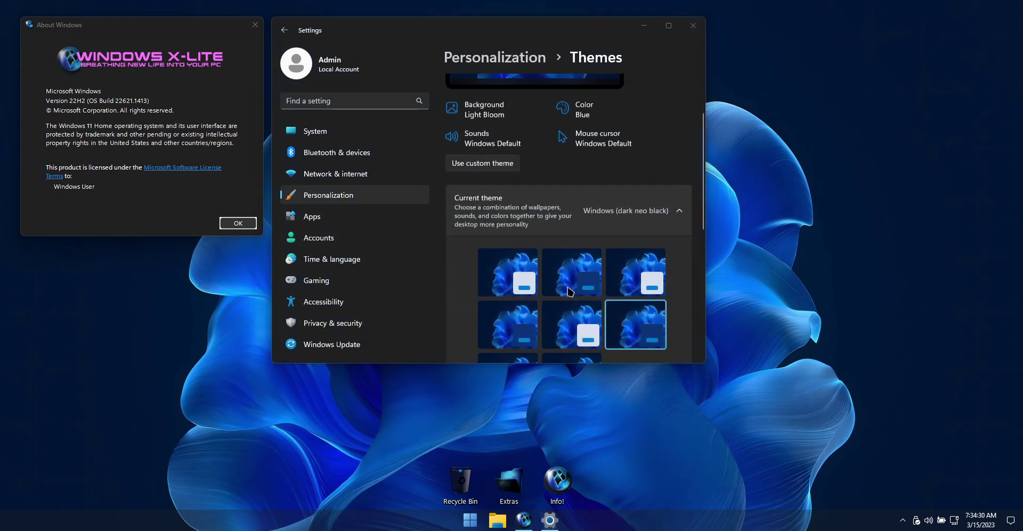
click(527, 320)
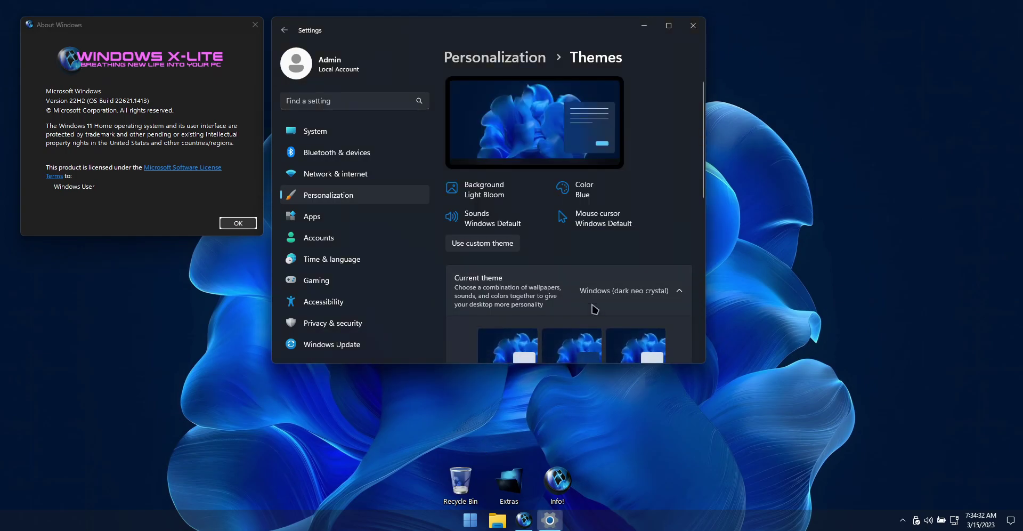
scroll(591, 291, down, 4)
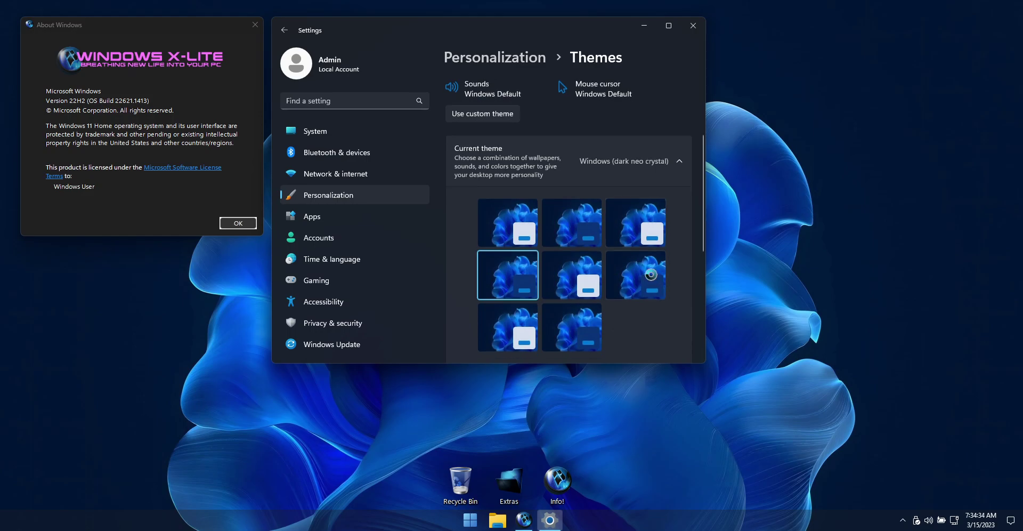
- Open the Installed apps page in the Apps settings and review the list of preinstalled apps
click(312, 216)
click(657, 107)
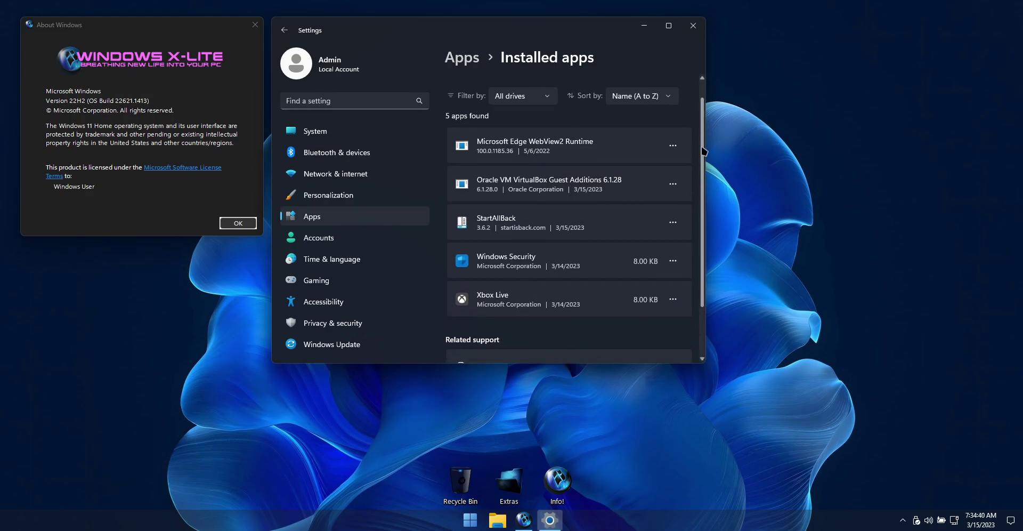
scroll(703, 133, down, 2)
scroll(704, 141, up, 2)
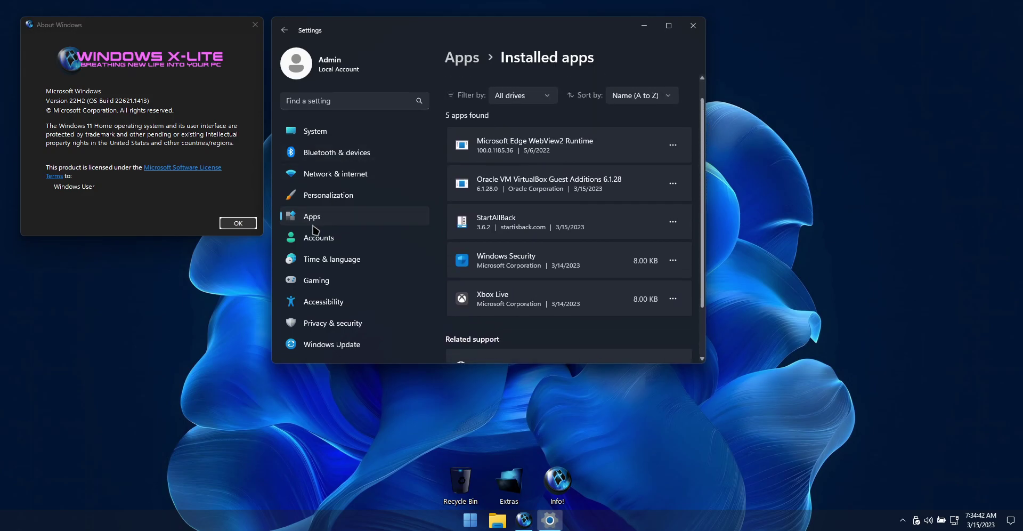
- Look through the Accounts and Time & language settings and open the list of languages available to install under Language & region
click(344, 239)
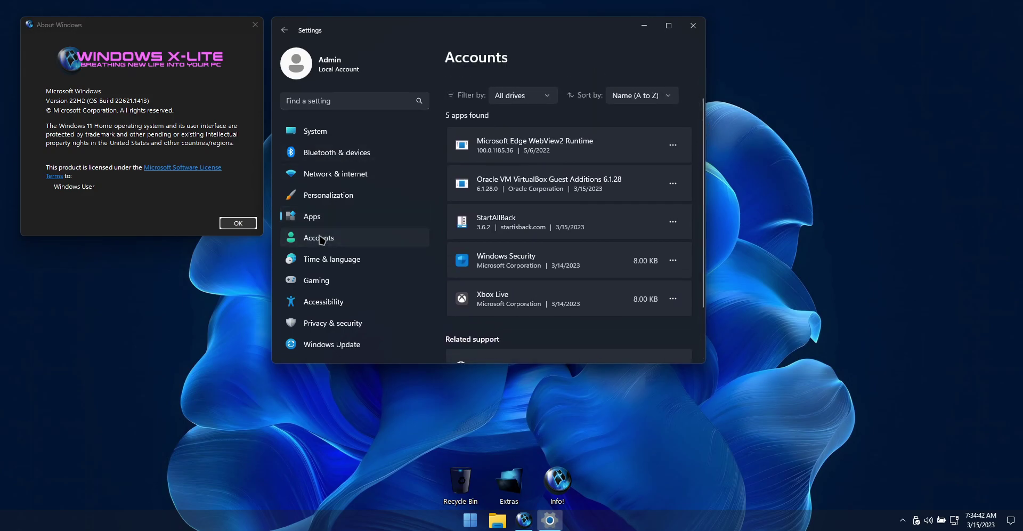
click(349, 260)
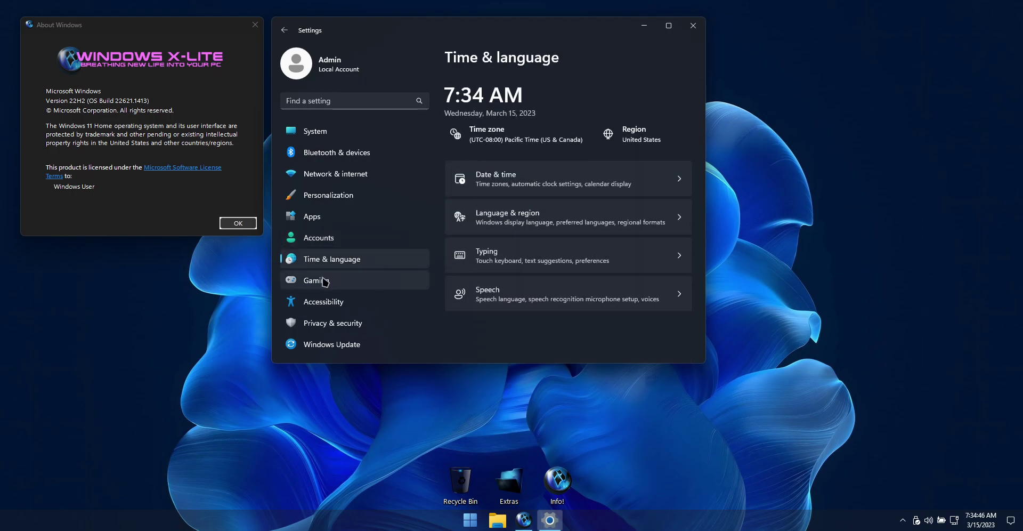
click(622, 210)
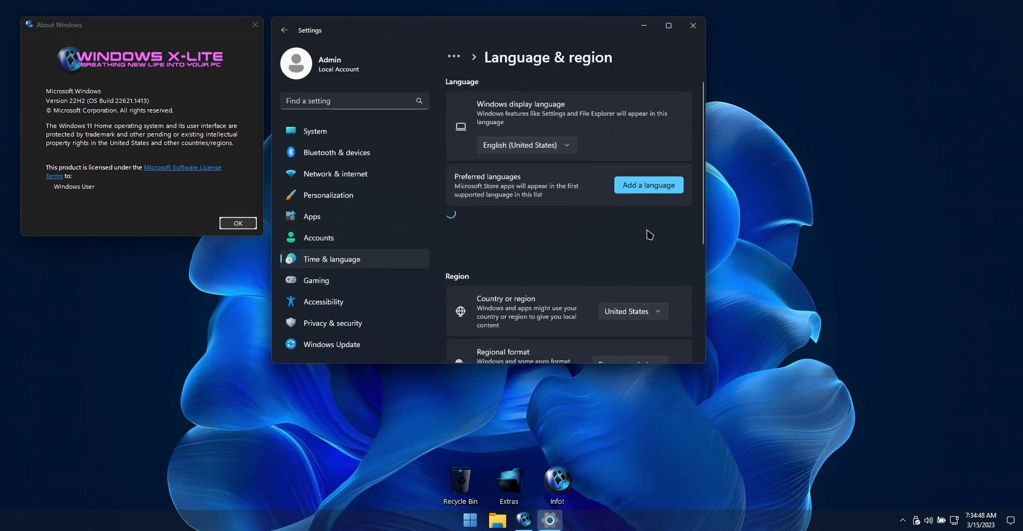
click(663, 189)
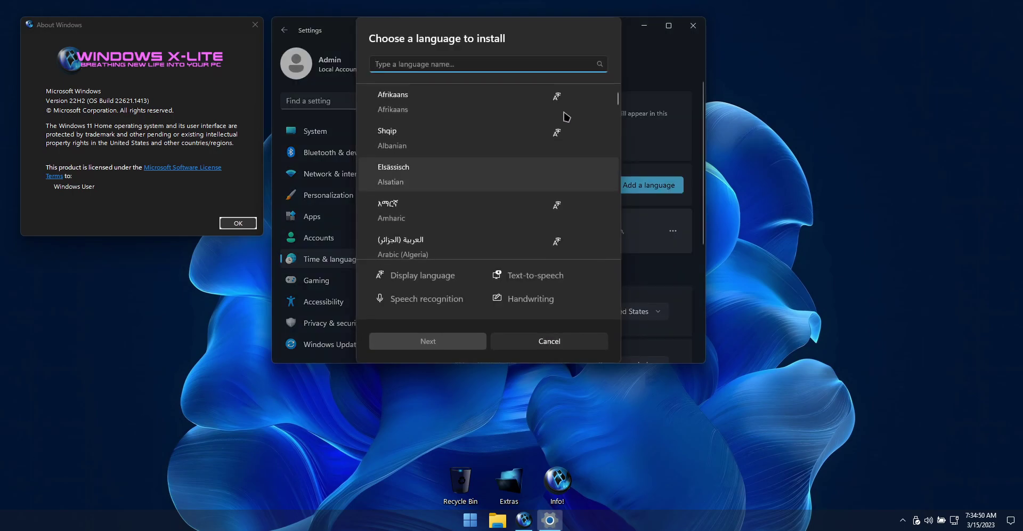
- Browse the list of languages available to install, cancel adding one, and return to the Time & language page
drag(618, 99, 618, 152)
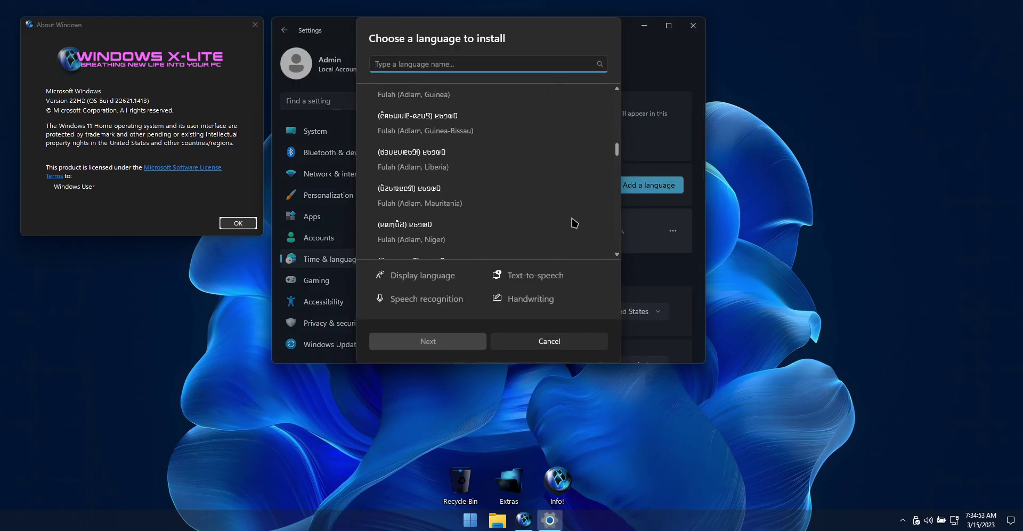
click(578, 341)
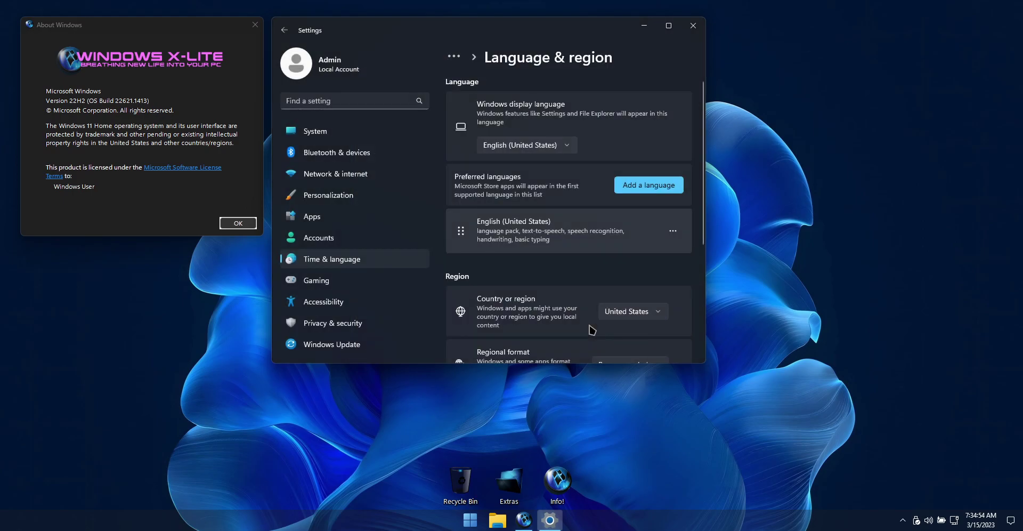
click(284, 30)
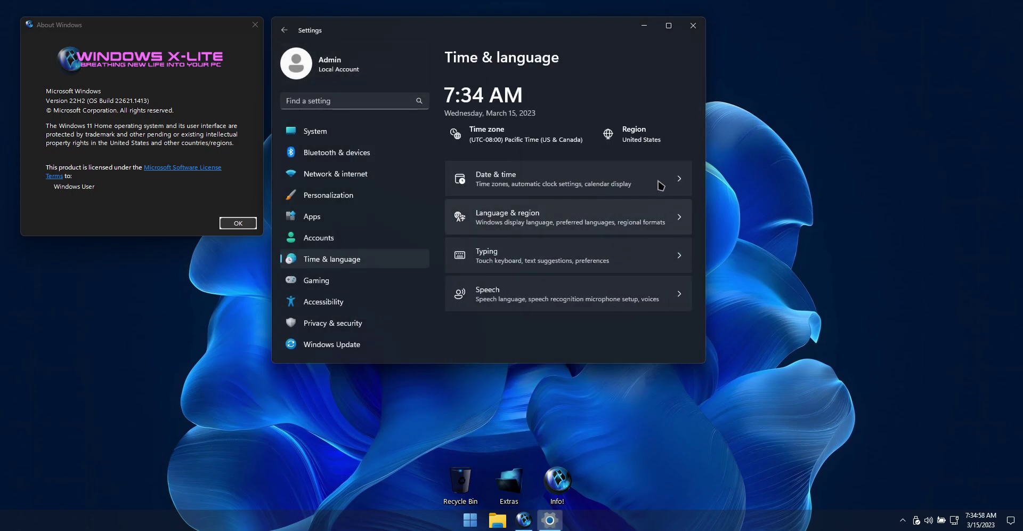
- Open the Date & time settings and look through the list of available time zones
click(661, 185)
scroll(676, 224, down, 1)
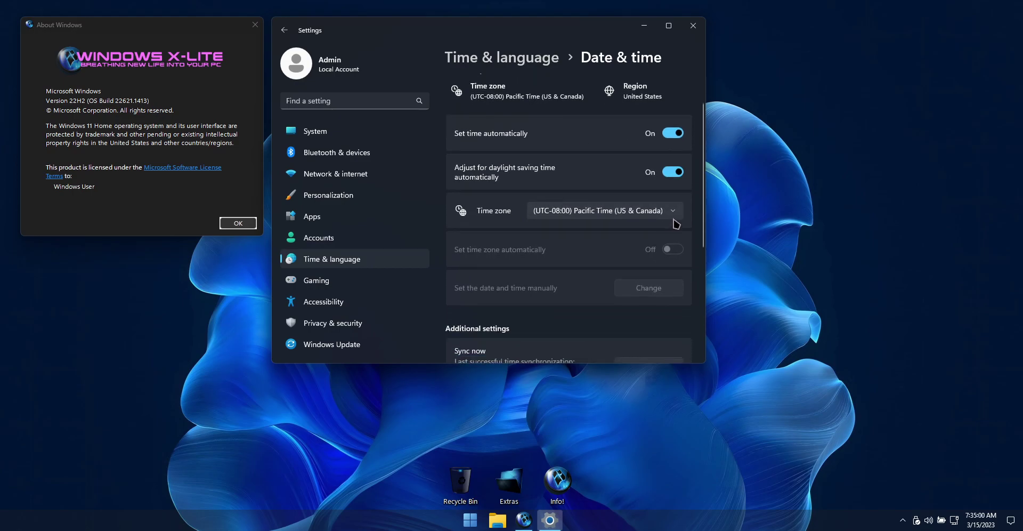
click(673, 220)
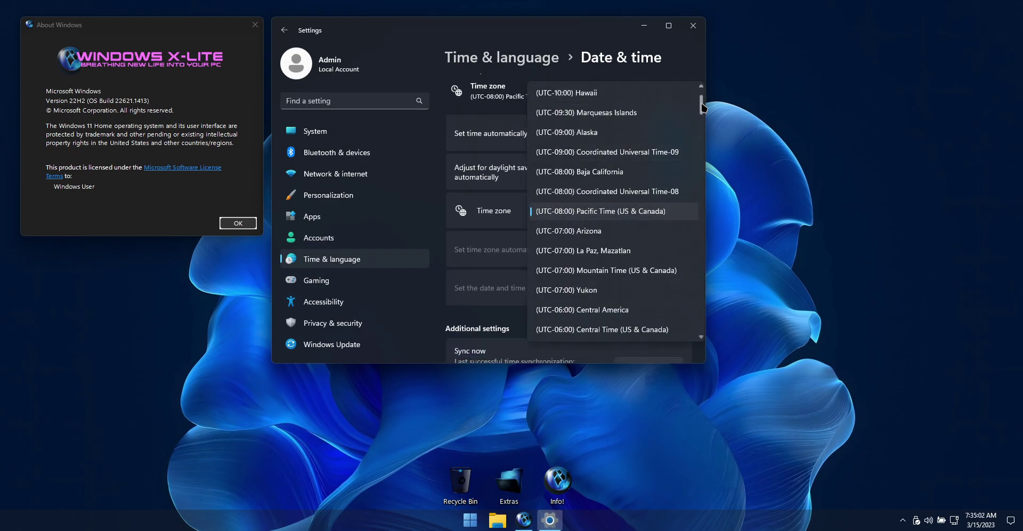
drag(703, 107, 703, 152)
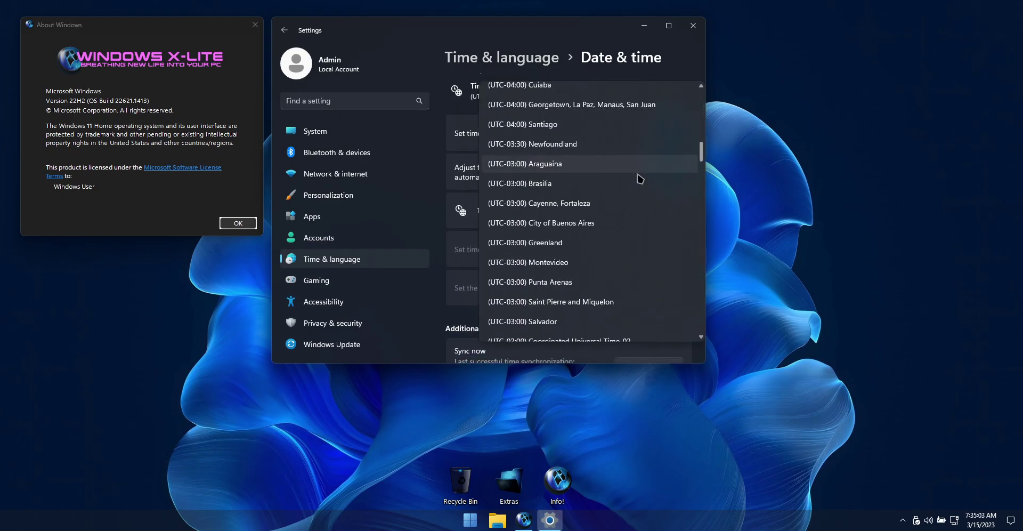
- Review the Gaming settings page and the vision, hearing and interaction options on the Accessibility page
click(341, 261)
click(326, 282)
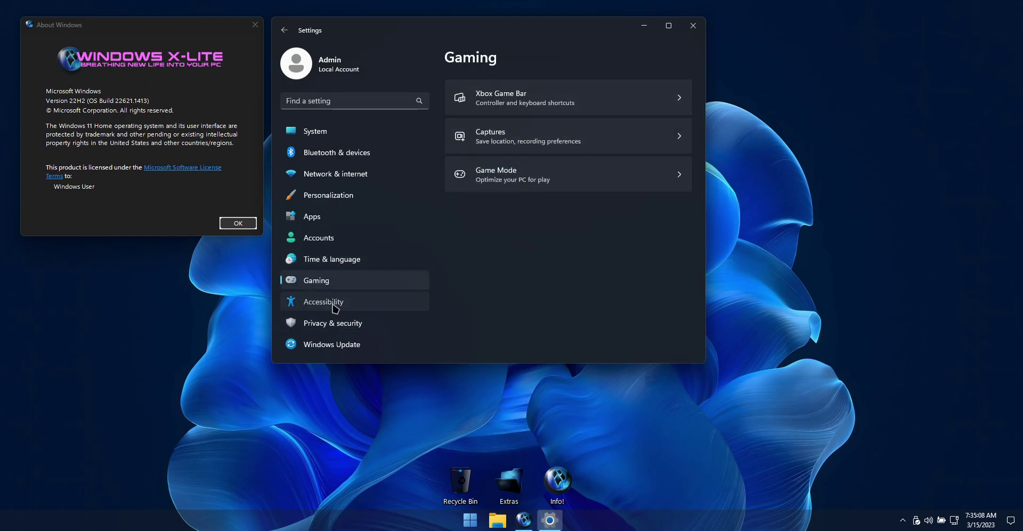
click(299, 302)
scroll(589, 148, down, 5)
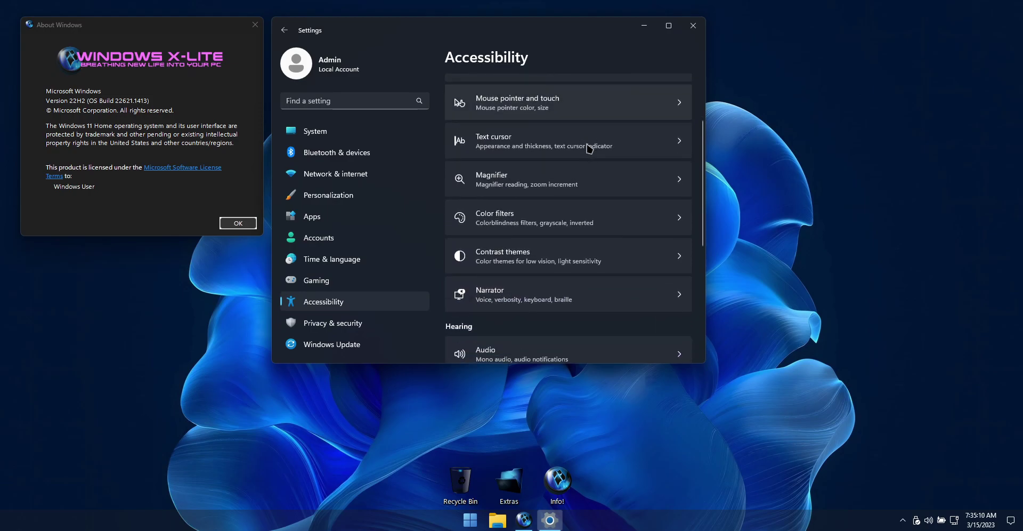
scroll(589, 148, down, 5)
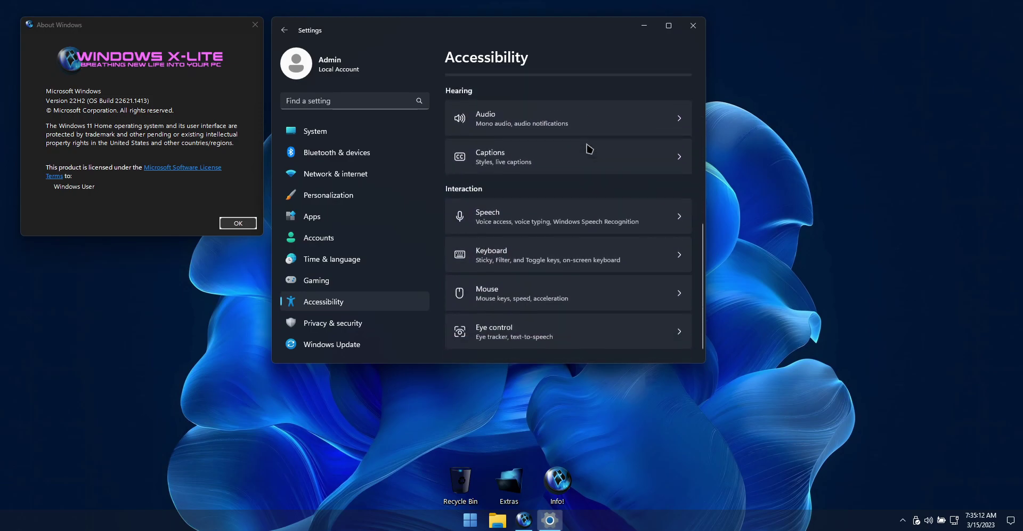
- Review the Privacy & security page, briefly opening its For developers section and returning to the main page
click(350, 323)
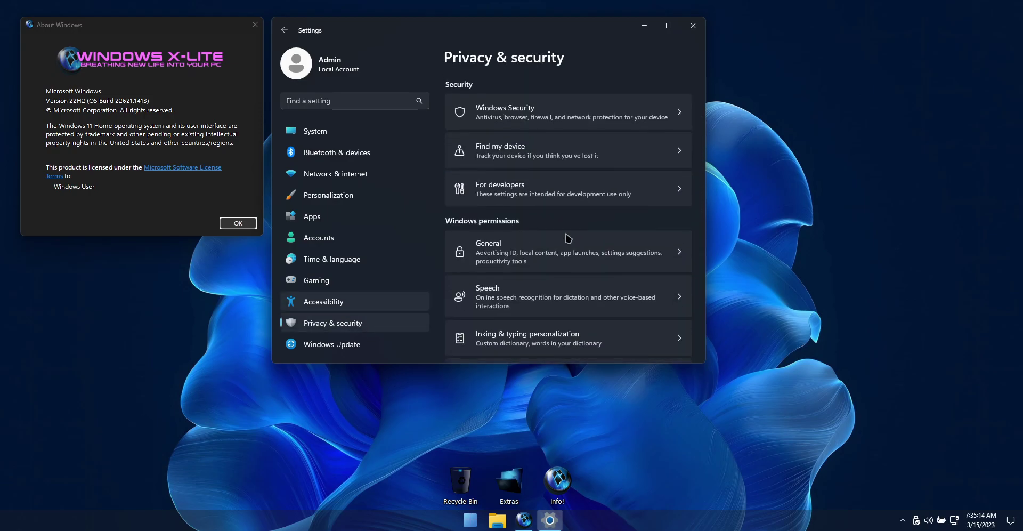
scroll(618, 148, down, 2)
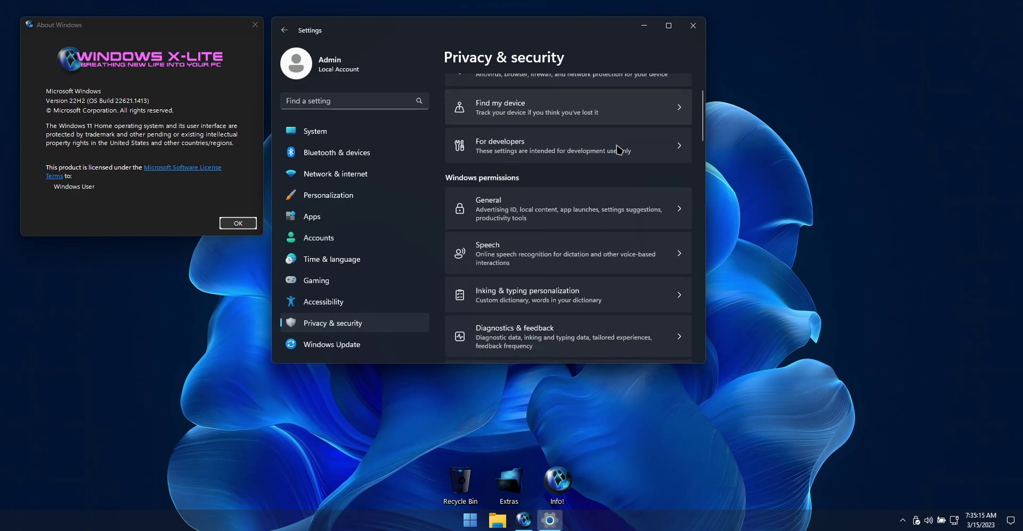
scroll(621, 207, down, 1)
scroll(623, 199, up, 3)
click(627, 193)
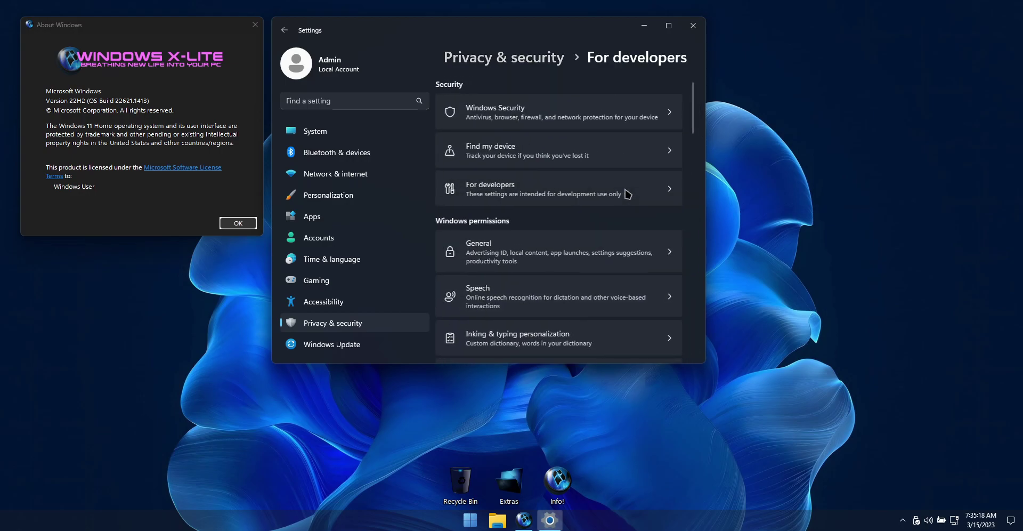
click(325, 325)
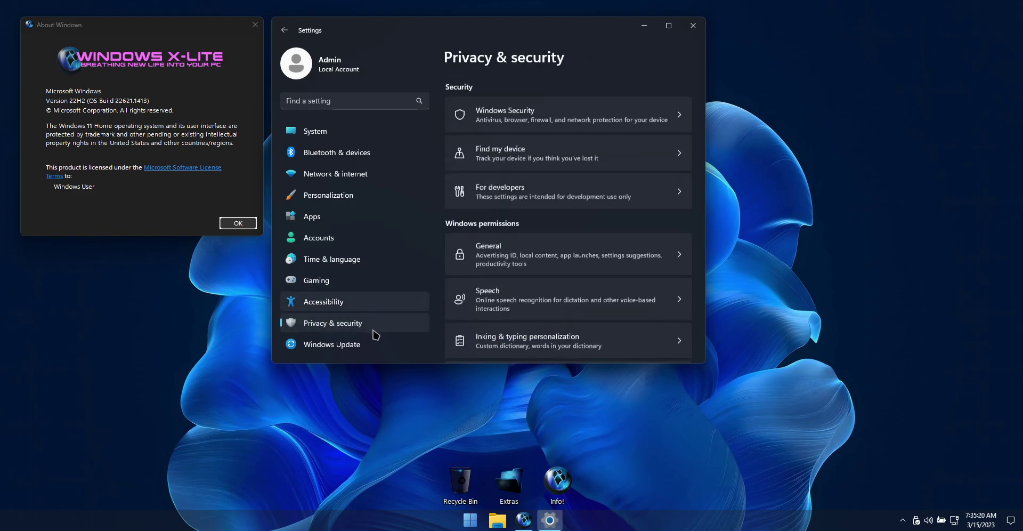
- Check the Windows Update page and look through its Advanced options, including active hours and the additional options
click(341, 347)
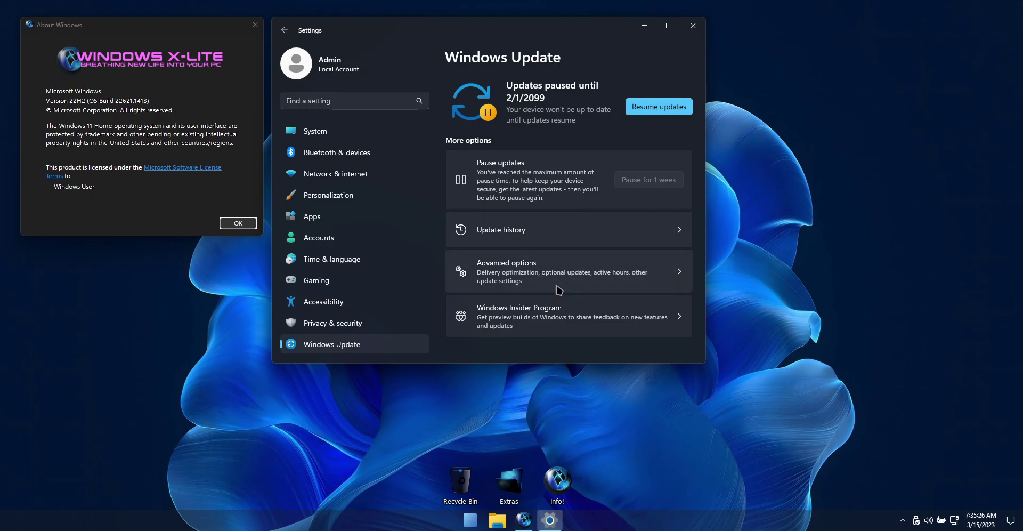
click(589, 271)
scroll(591, 141, down, 3)
scroll(591, 142, down, 3)
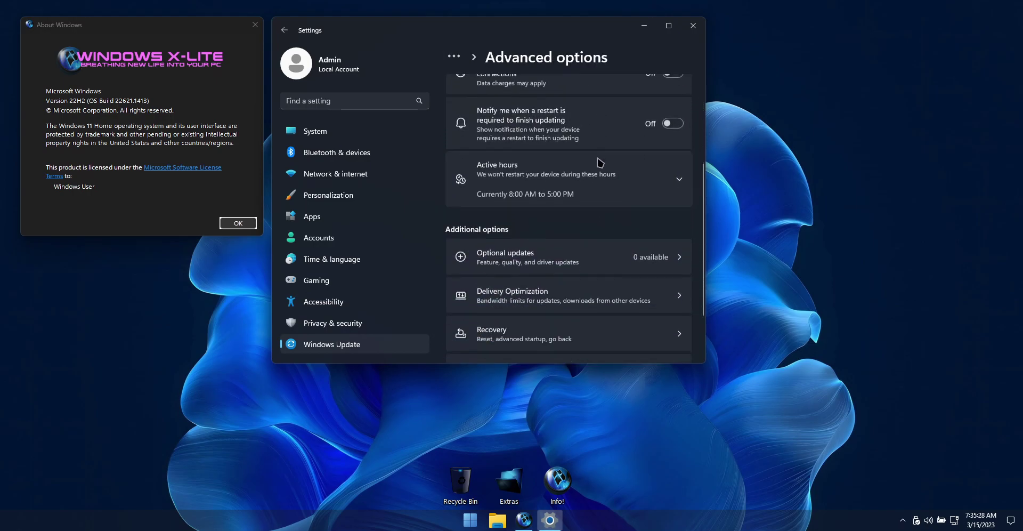
- Try the Allow downloads from other PCs switch in Delivery Optimization on and back off, and close Settings from the System page
click(549, 267)
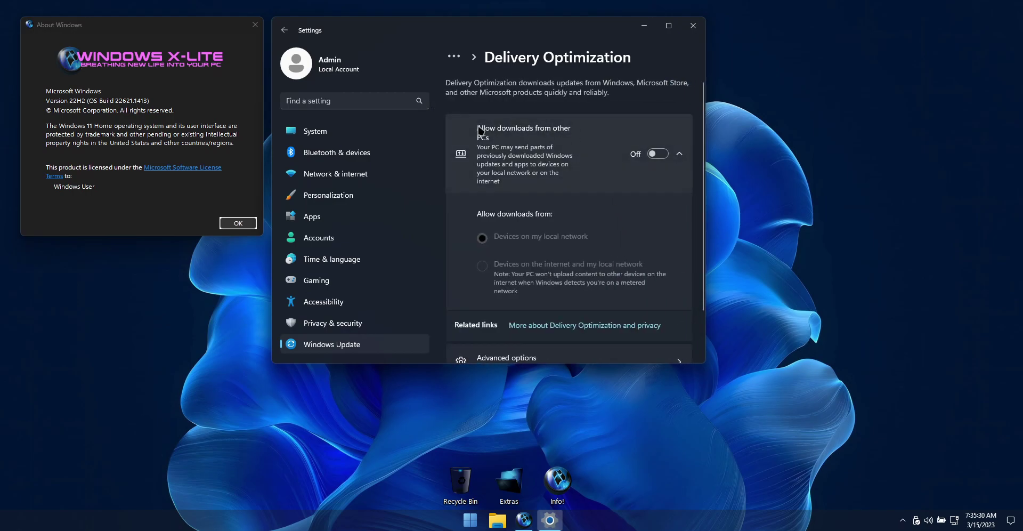
click(658, 154)
click(657, 153)
click(319, 131)
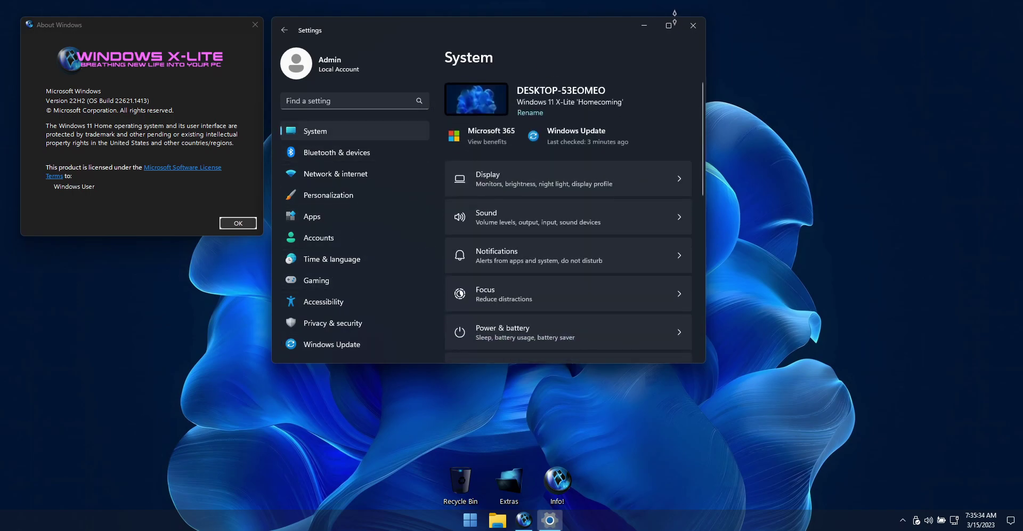
click(693, 26)
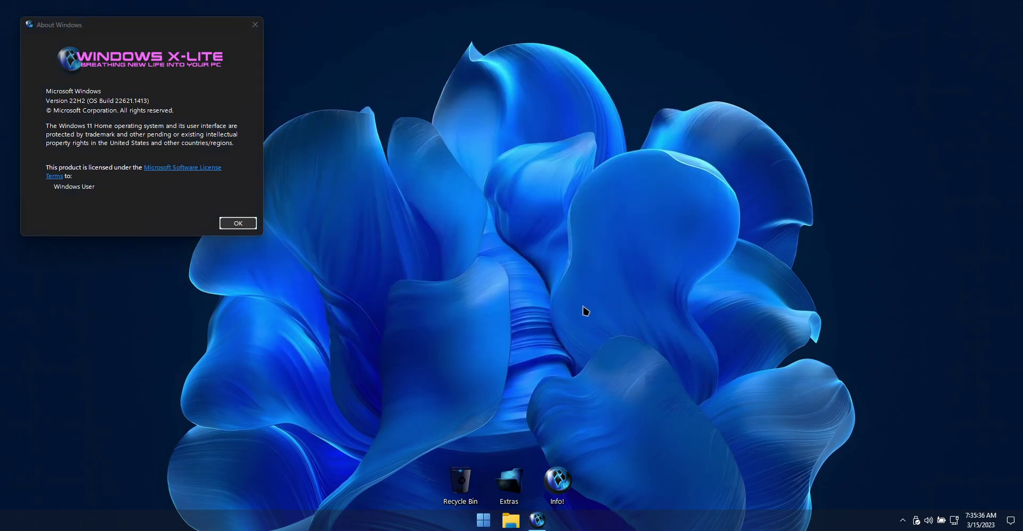
- Open the Extras folder from the desktop and view its Desktop Shortcuts subfolder, returning to the parent folder
double_click(509, 486)
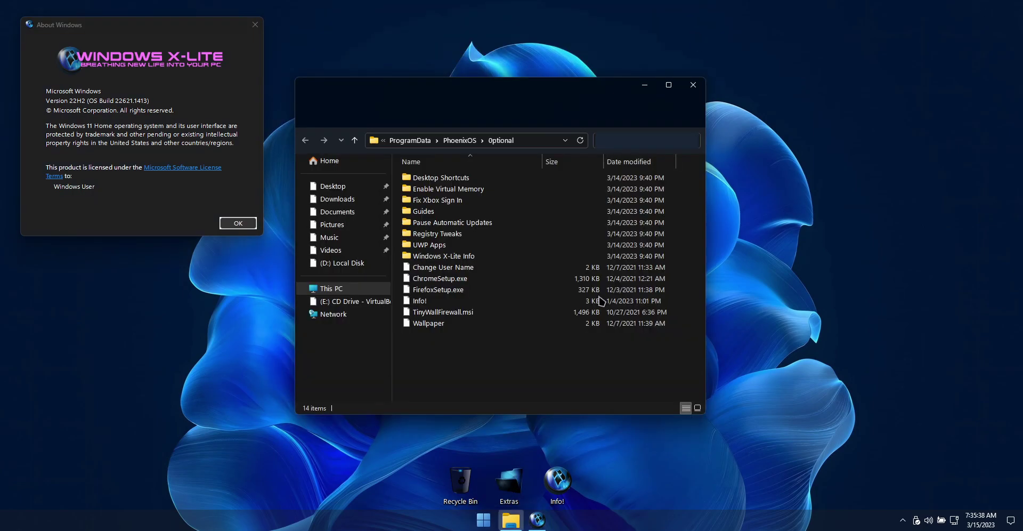
drag(502, 88, 507, 82)
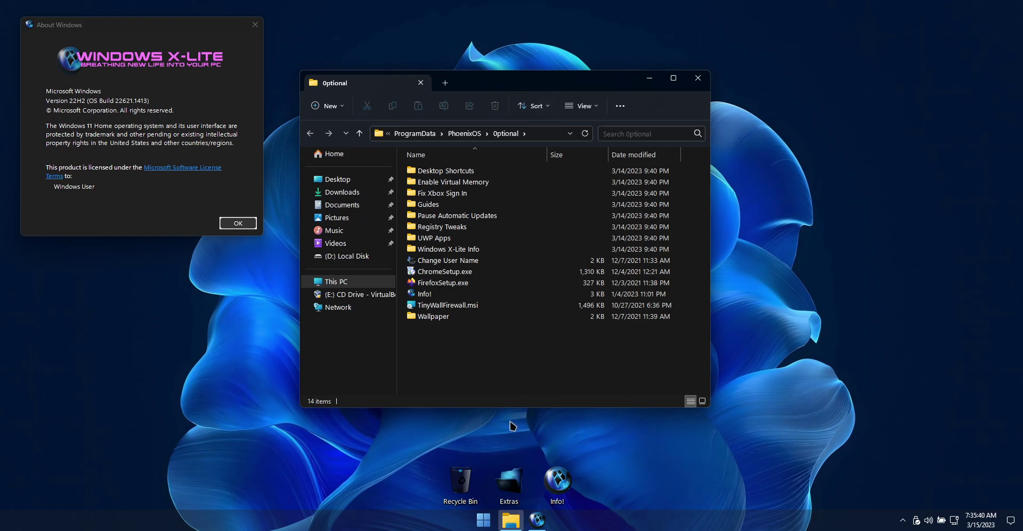
double_click(458, 170)
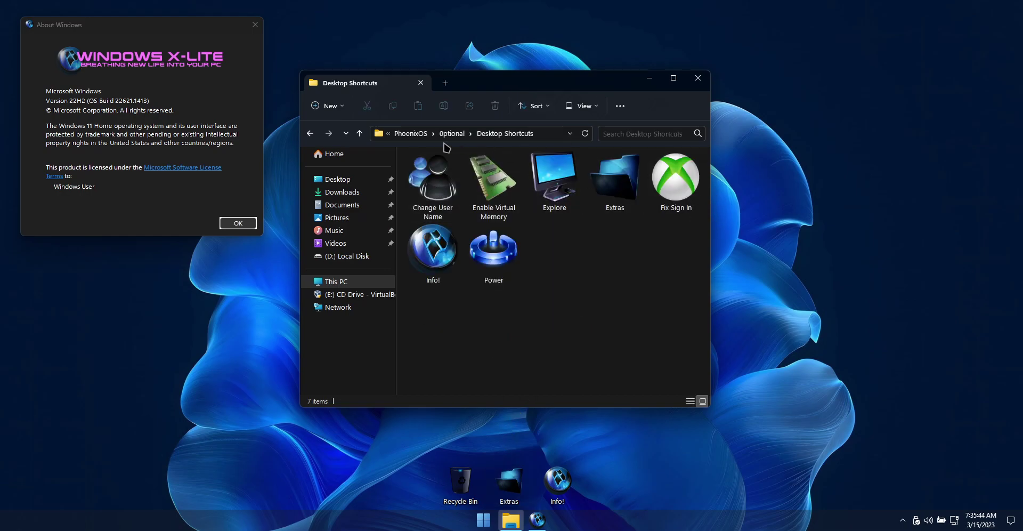
click(361, 136)
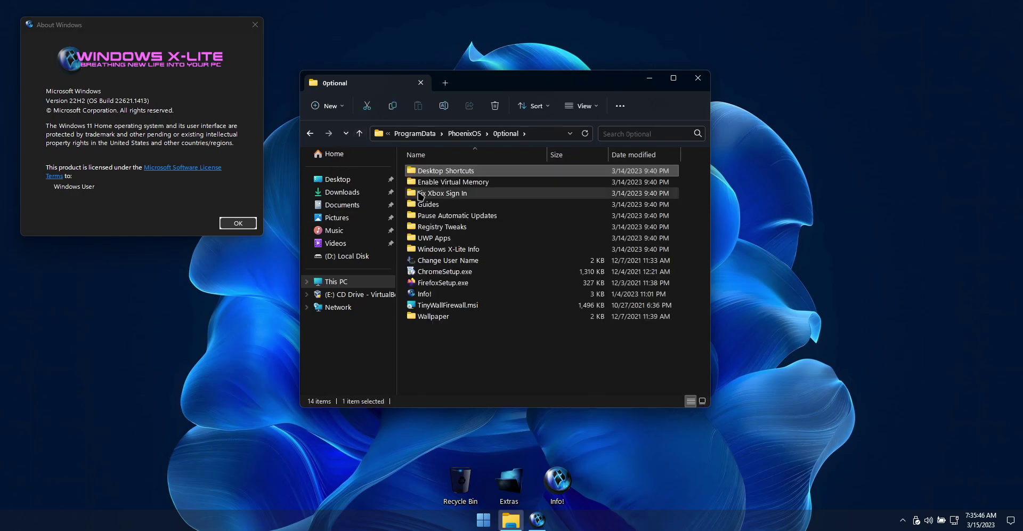
- Look inside the Enable Virtual Memory, Guides and Pause Automatic Updates subfolders in turn, returning to the parent folder each time
double_click(426, 183)
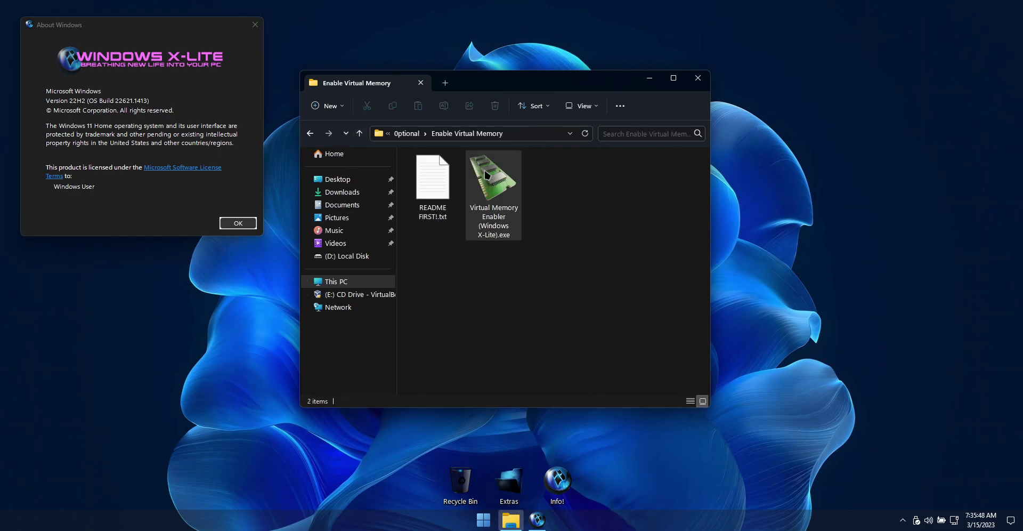
click(362, 134)
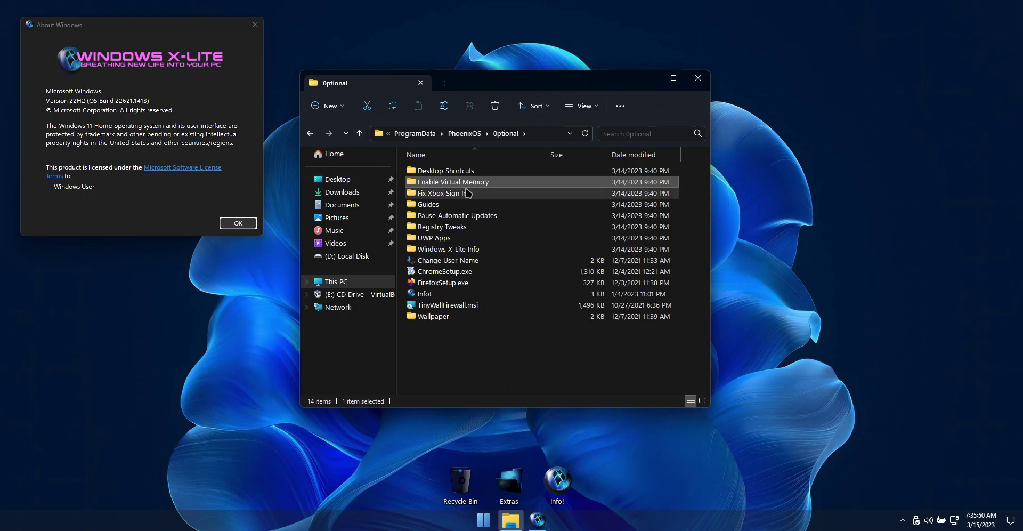
double_click(437, 206)
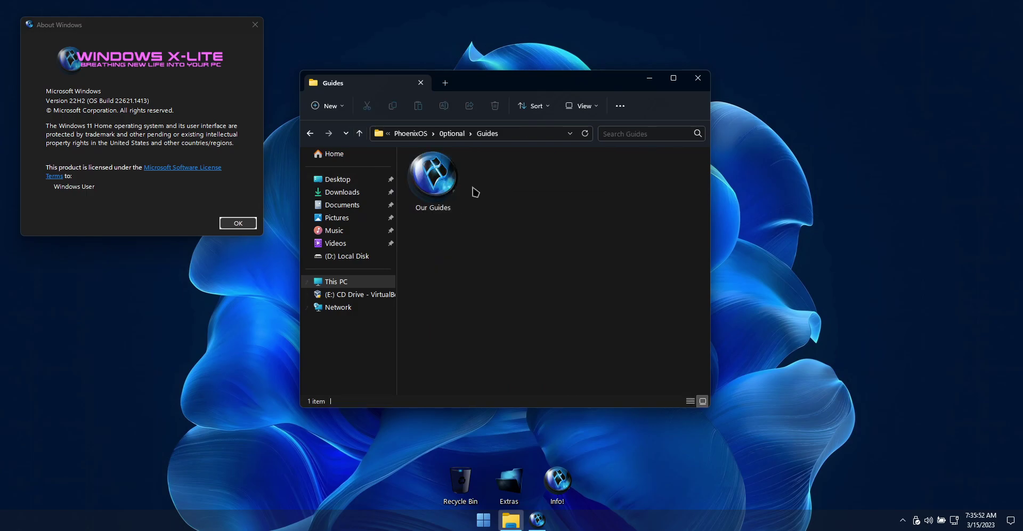
click(361, 134)
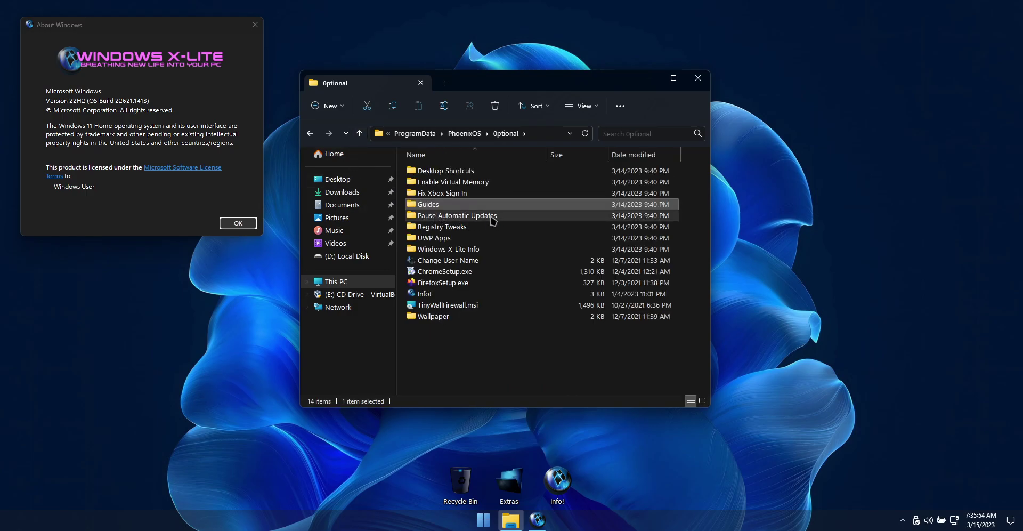
double_click(491, 216)
click(360, 133)
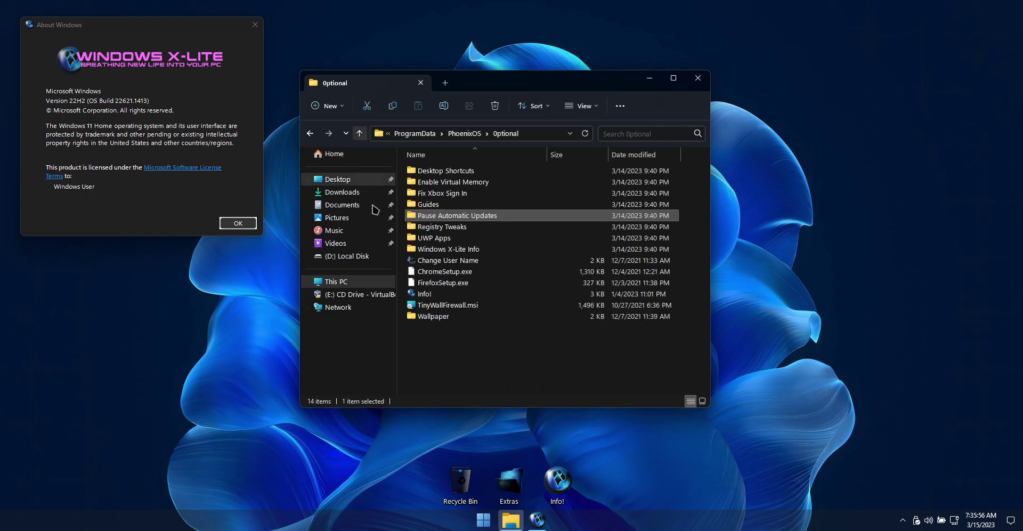
- View the app packages in the UWP Apps subfolder and return to the parent folder
click(438, 239)
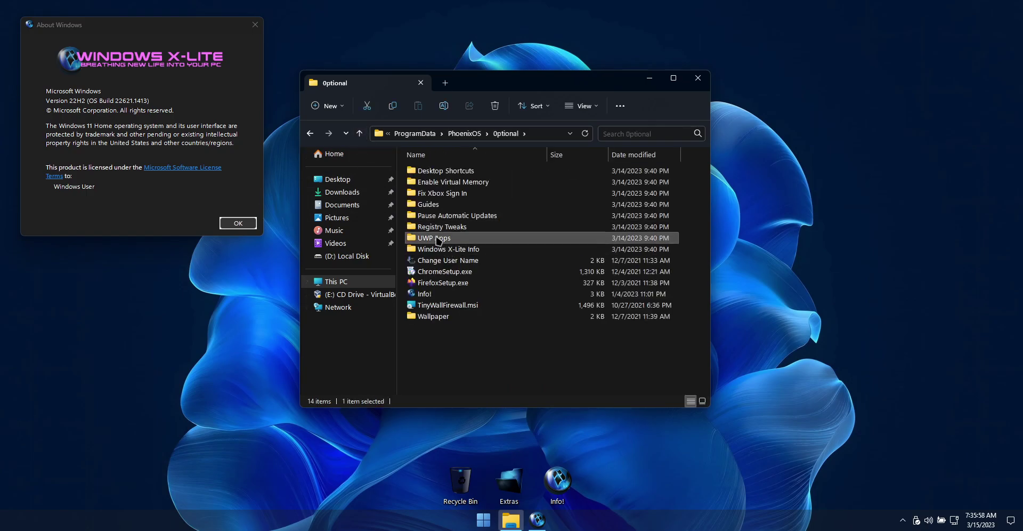
double_click(438, 239)
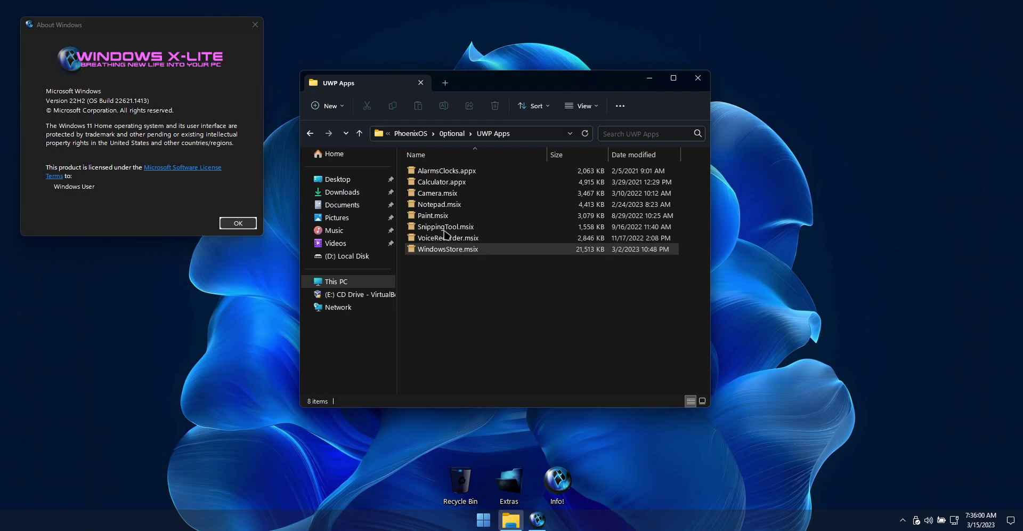
click(360, 135)
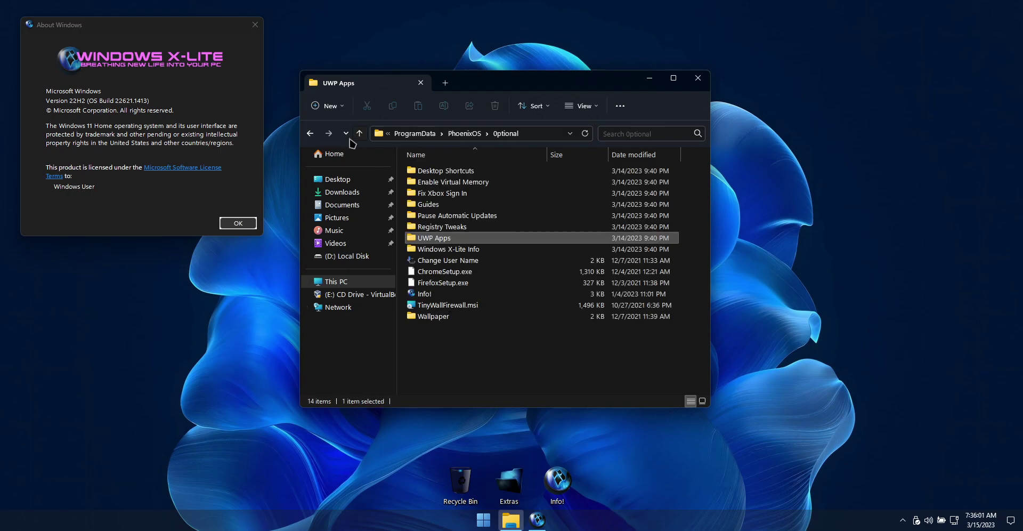
- Open Windows X-Lite Info.txt from the Windows X-Lite Info subfolder, read it, and close it
double_click(450, 250)
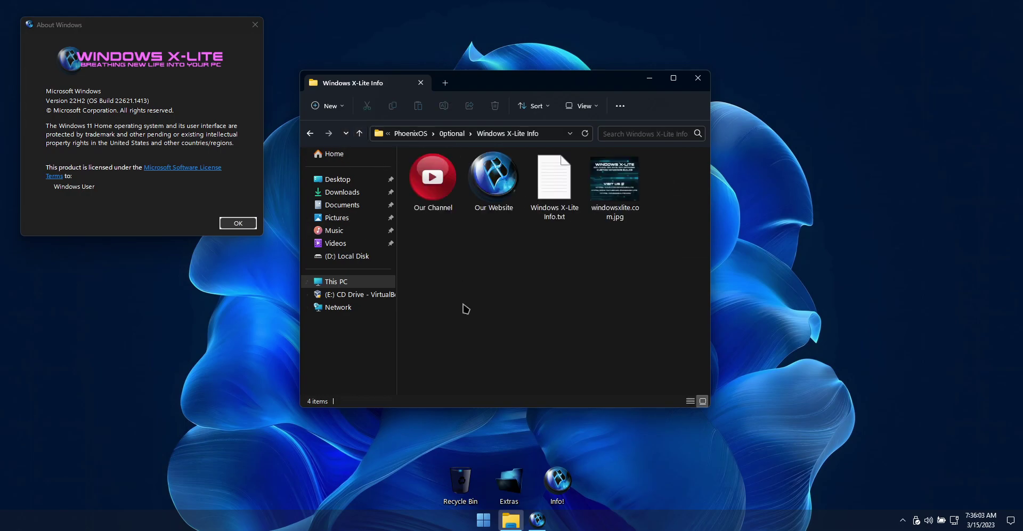
double_click(554, 184)
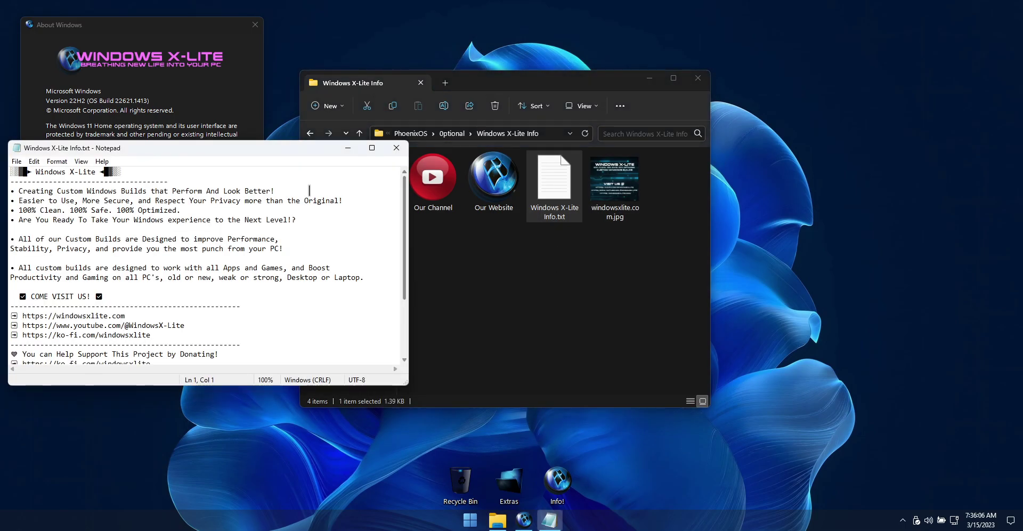
drag(284, 154, 297, 172)
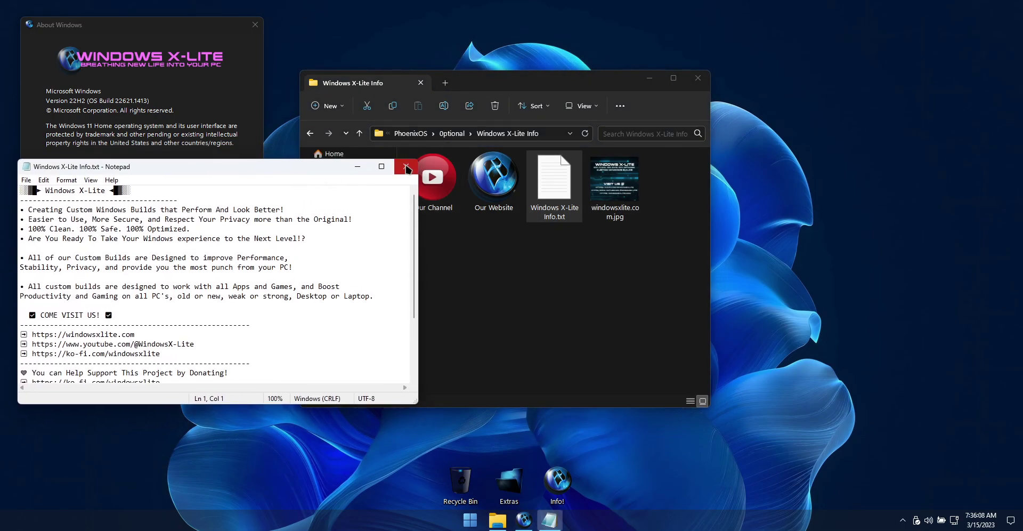
key(alt+F4)
- Return to the parent folder and open the Wallpaper shortcut to view the included wallpaper images
click(361, 136)
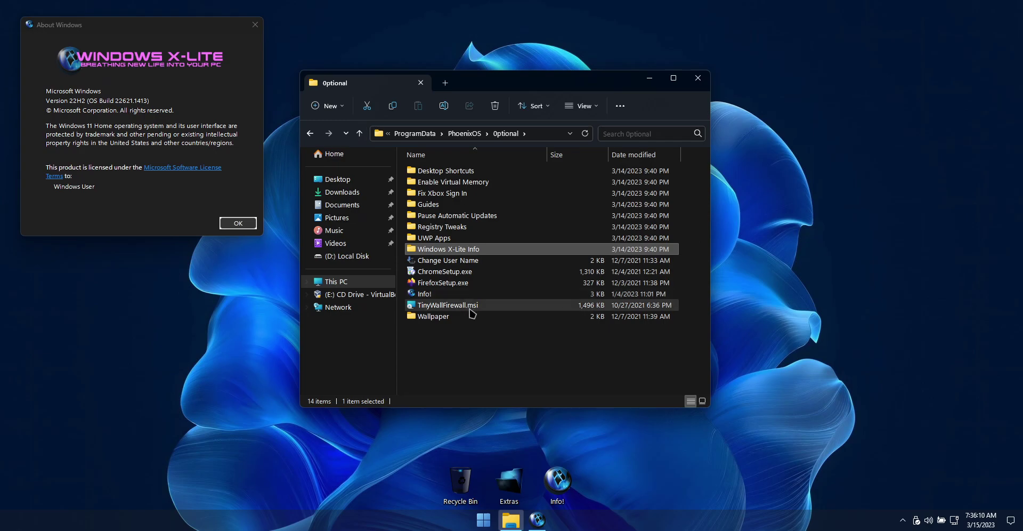
double_click(441, 318)
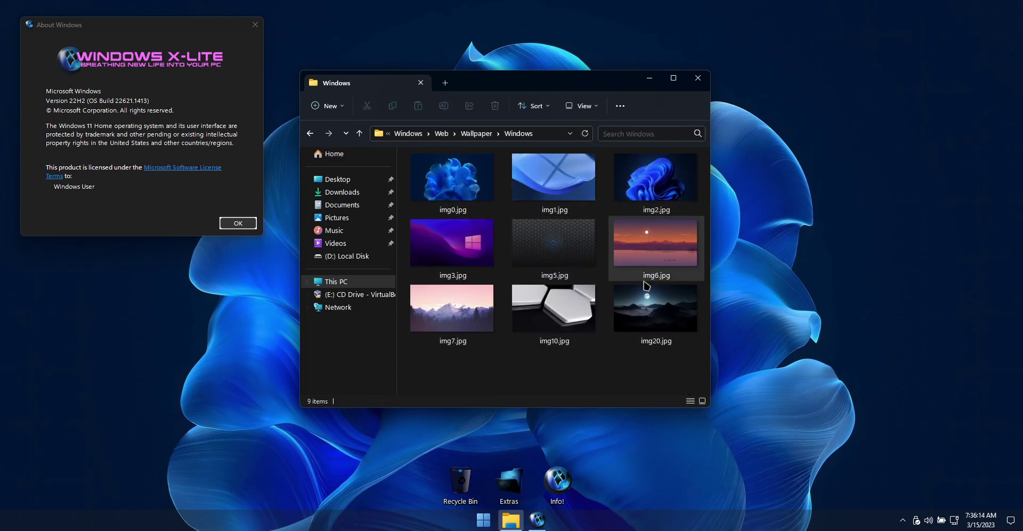
- Close the wallpaper folder and go through the Accessibility, Apps and Startup program folders in the Start menu, opening the Clear entry
click(698, 78)
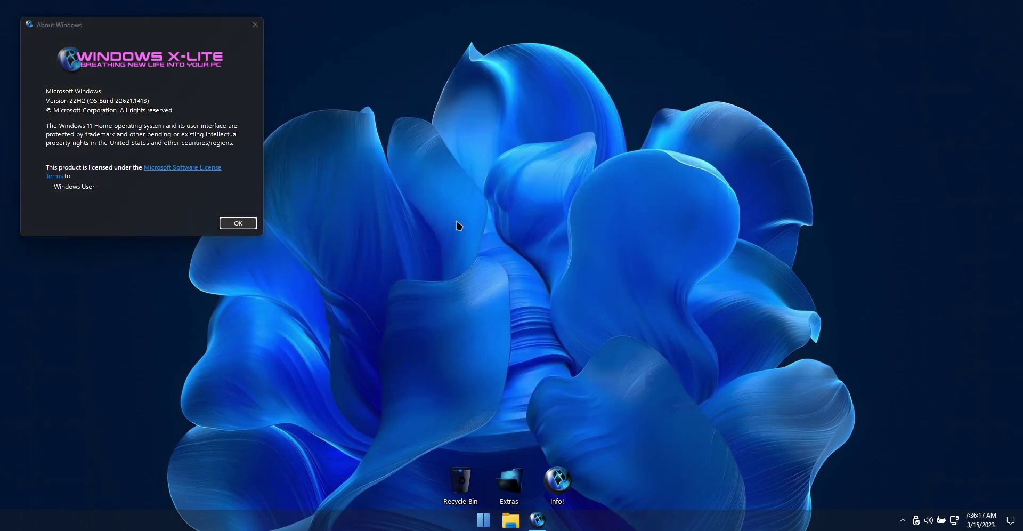
click(482, 519)
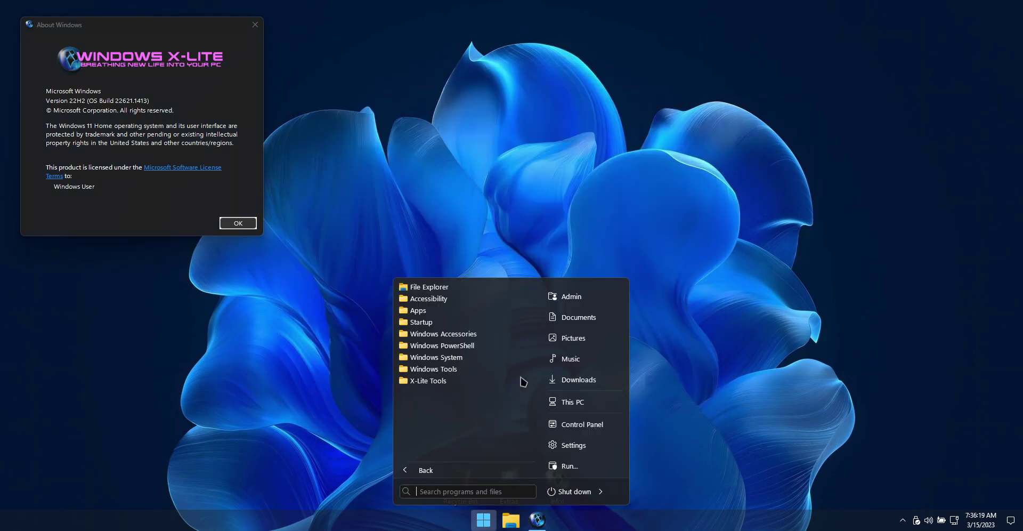
click(453, 299)
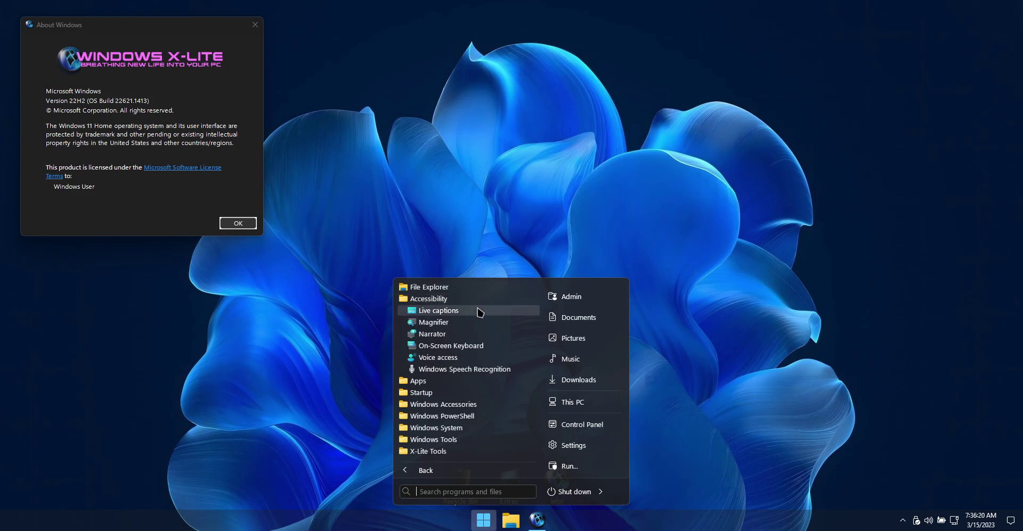
click(450, 299)
click(447, 311)
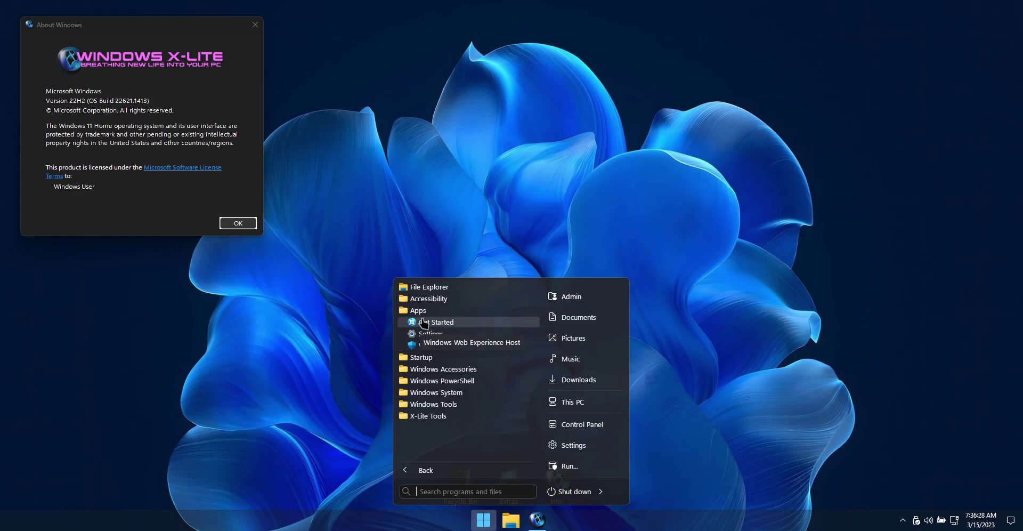
click(420, 313)
click(432, 322)
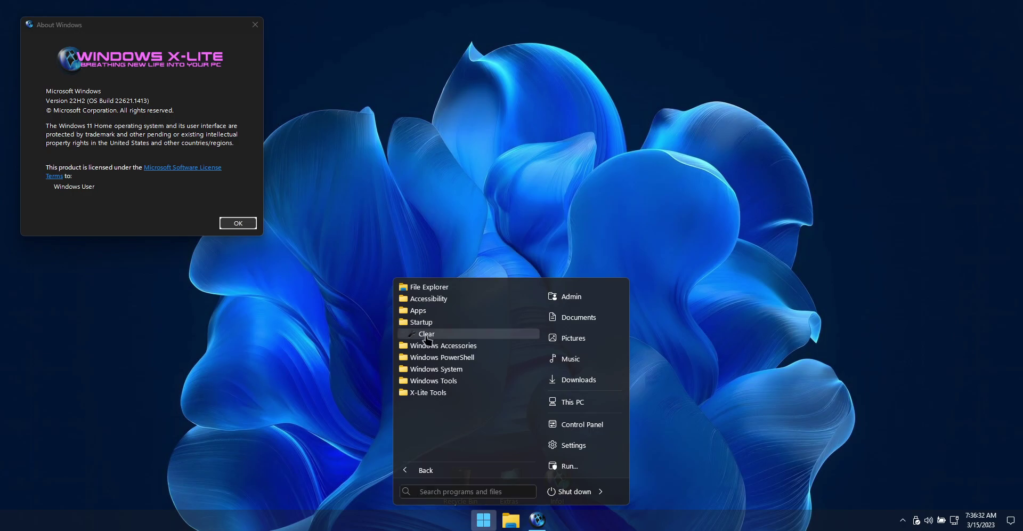
click(427, 334)
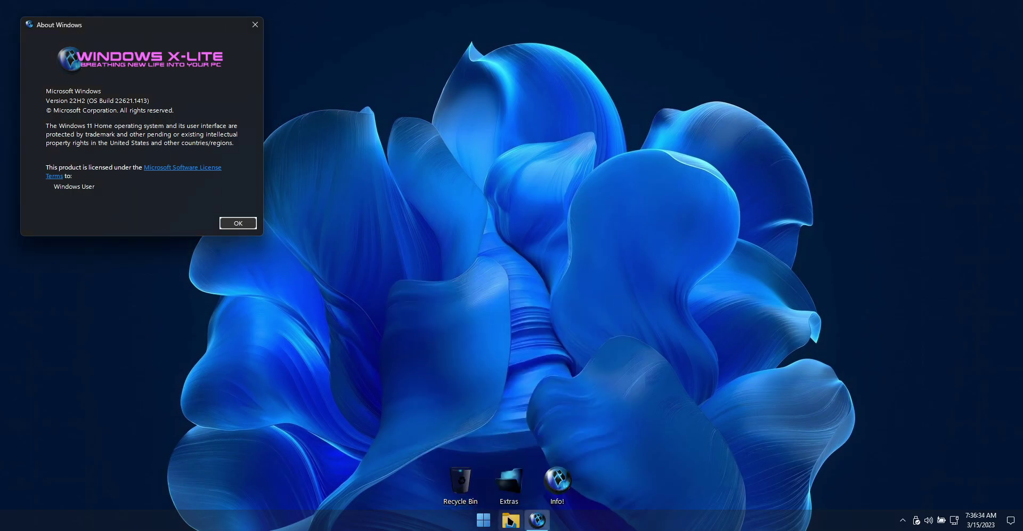
- Add a second tab to the File Explorer window and view the Home page in it
drag(567, 83, 555, 75)
click(432, 75)
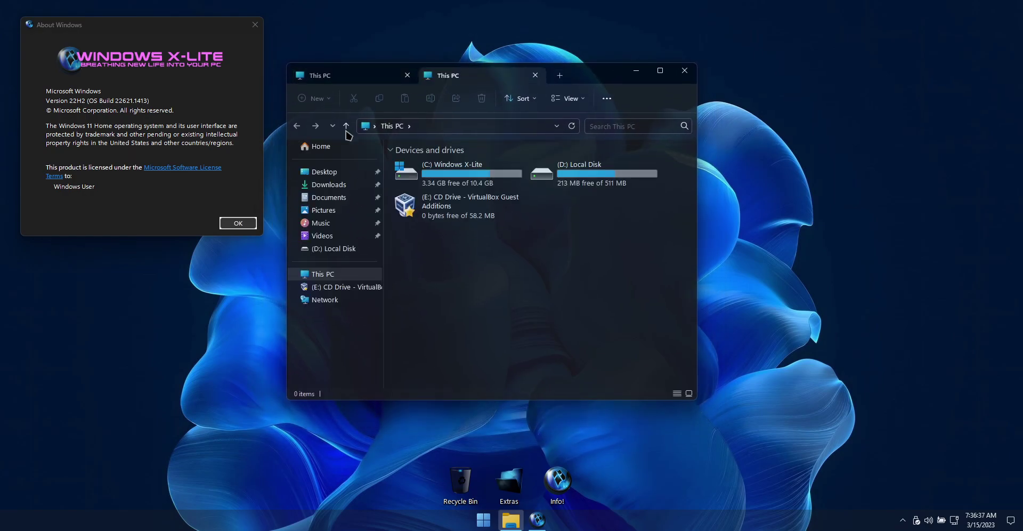
click(317, 145)
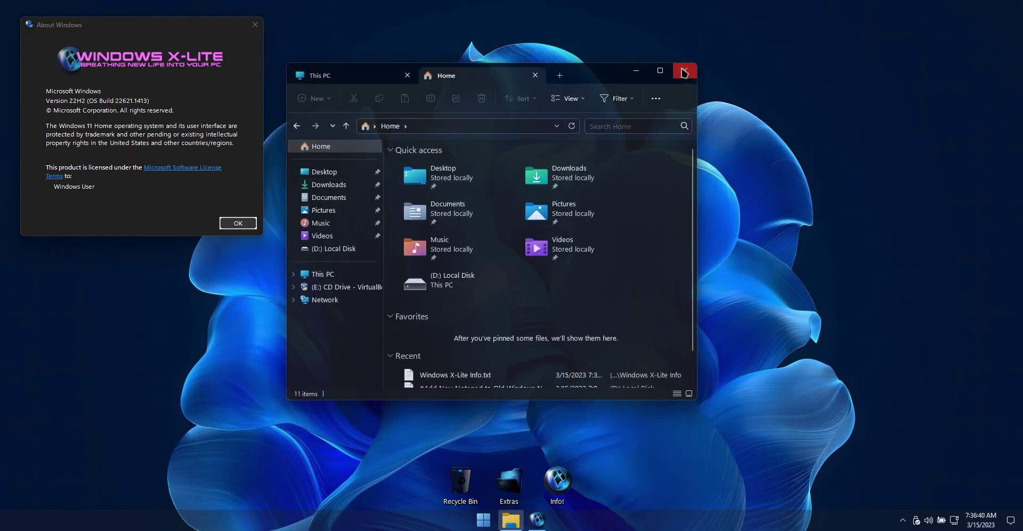
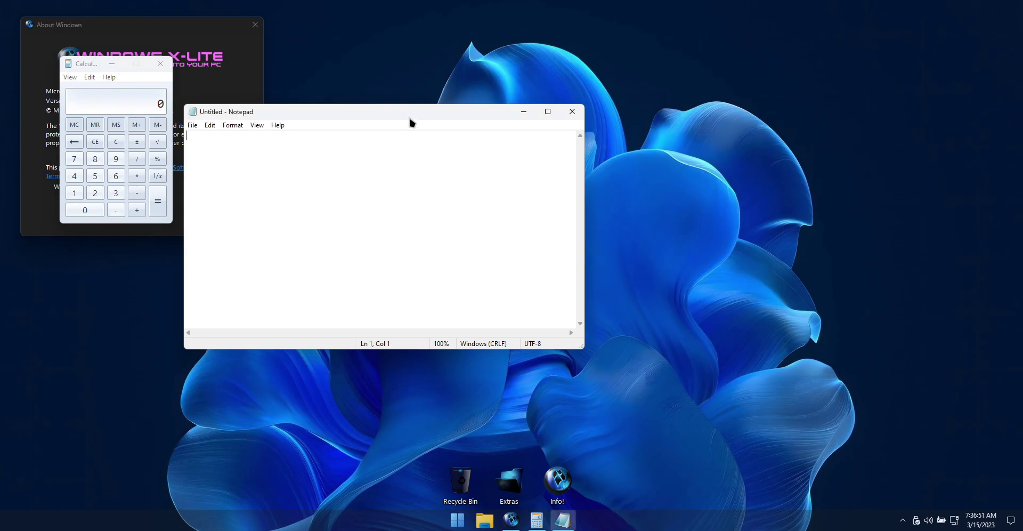
- Close Notepad and Calculator, and look through the Windows Accessories, Windows PowerShell and Windows System program folders in the Start menu
click(573, 113)
click(168, 63)
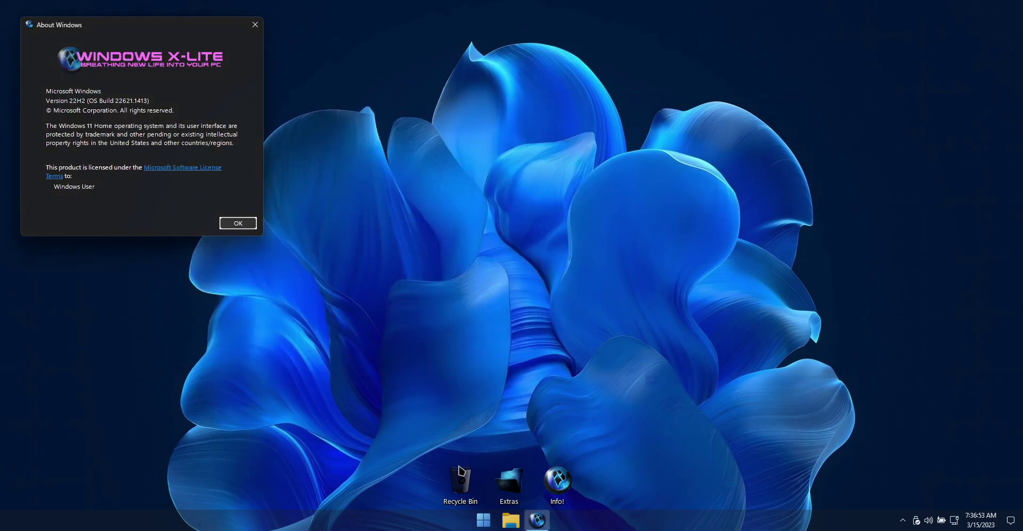
click(484, 520)
click(466, 336)
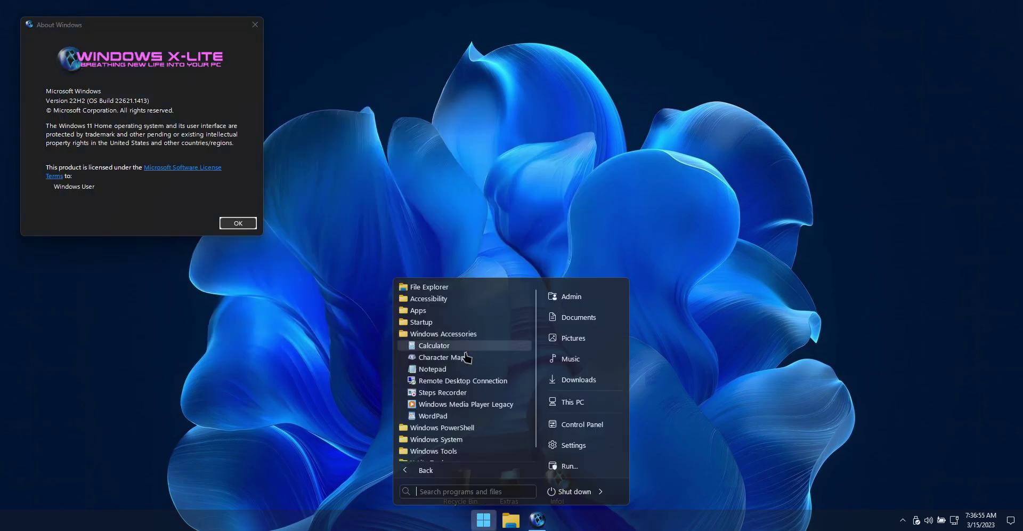
click(445, 335)
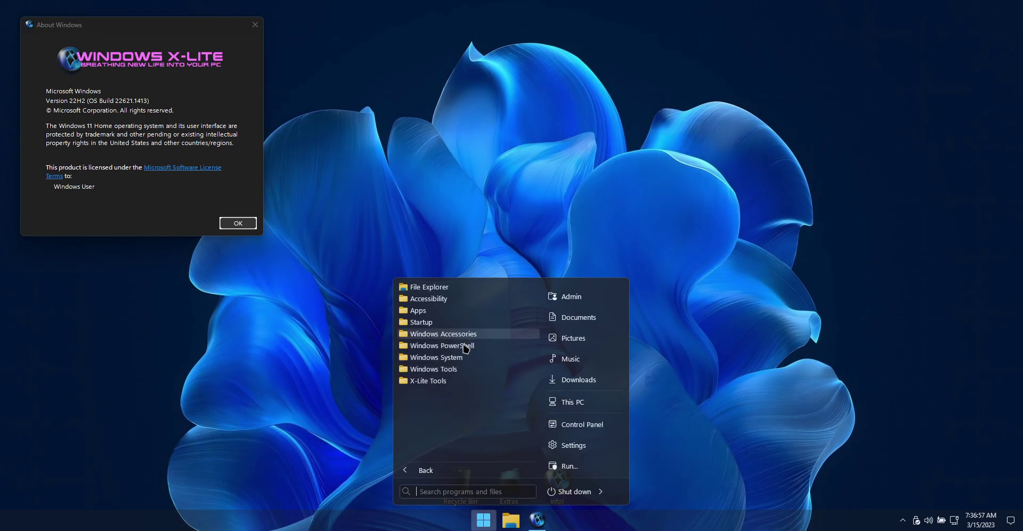
click(486, 345)
click(489, 348)
click(490, 358)
click(472, 359)
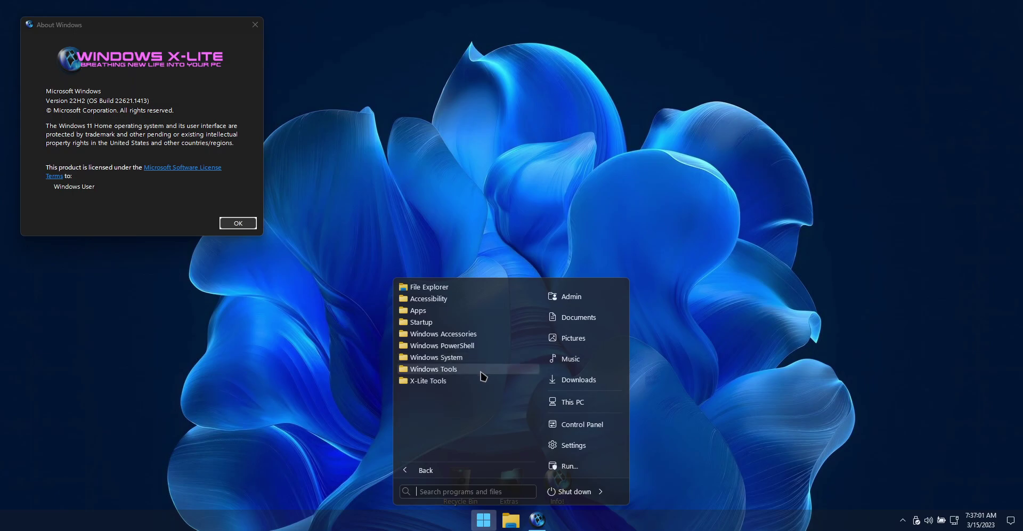
- Open the Local Group Policy Editor from Windows Tools and move its window away from the About Windows dialog
click(465, 372)
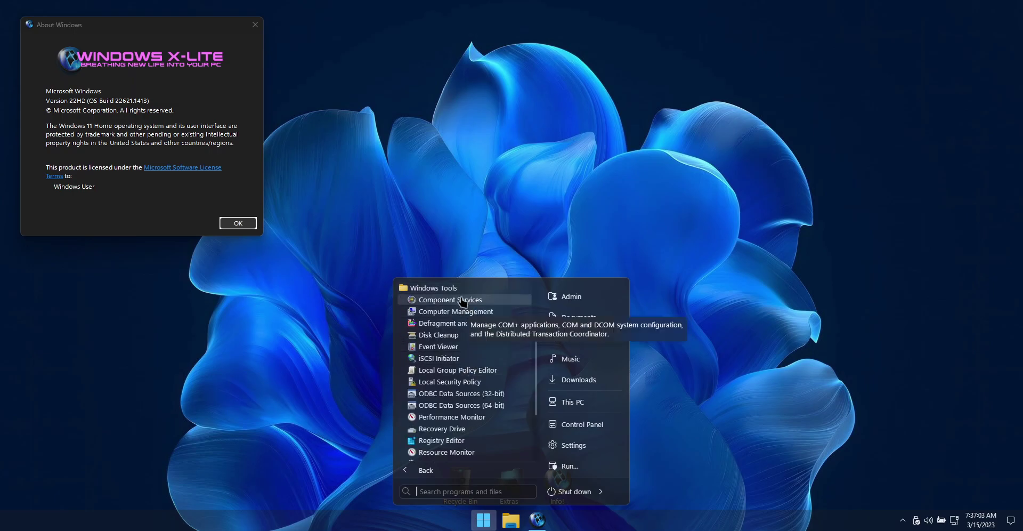
click(446, 371)
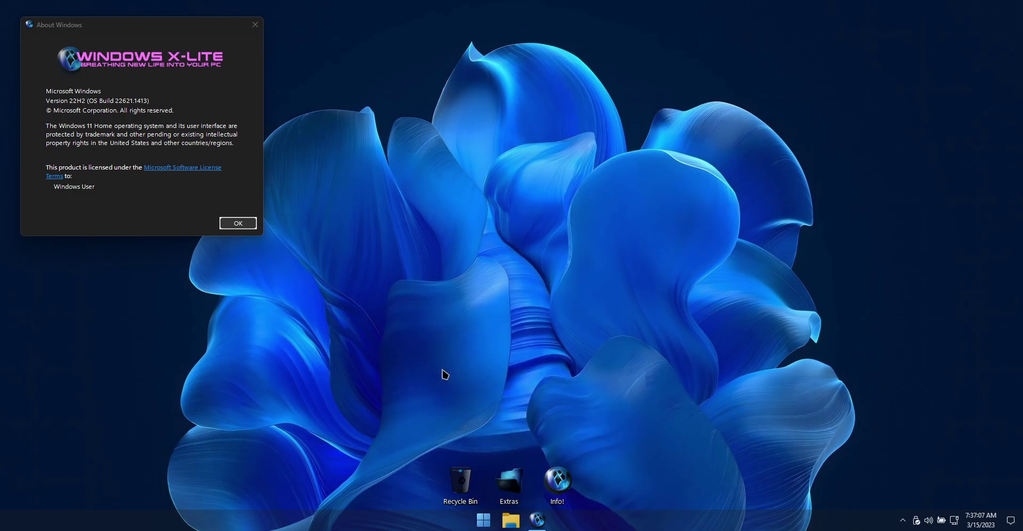
drag(309, 94, 757, 168)
click(471, 520)
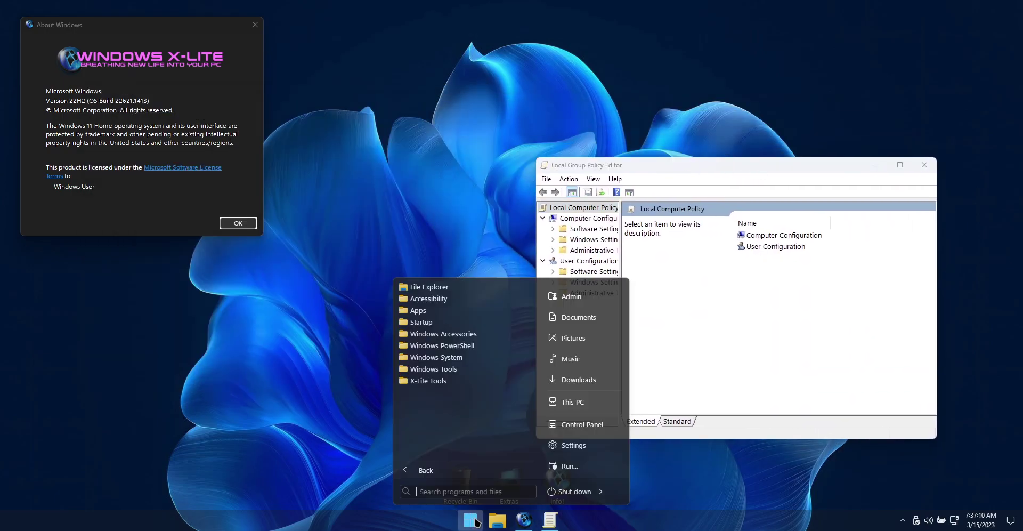
- Open Local Security Policy from Windows Tools and place its window side by side with the Local Group Policy Editor
click(434, 369)
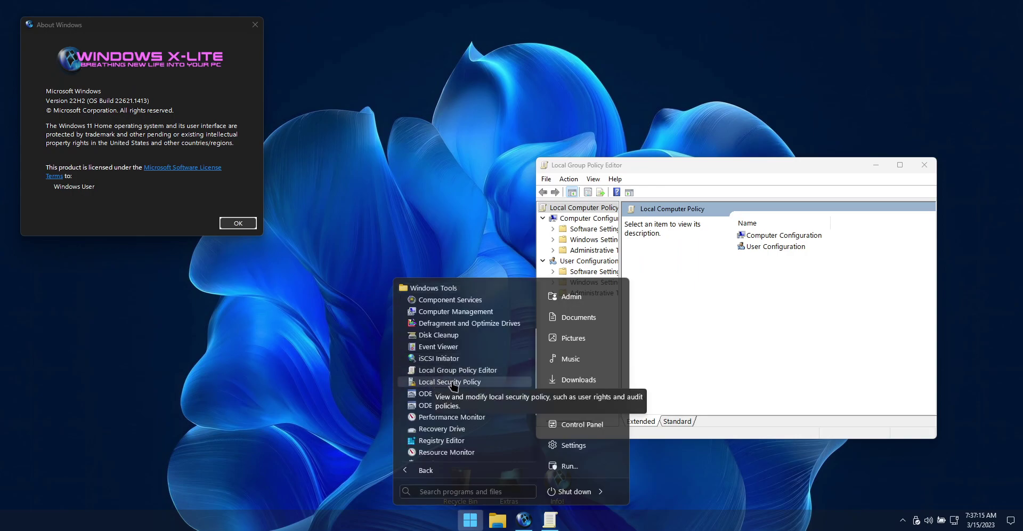
click(452, 383)
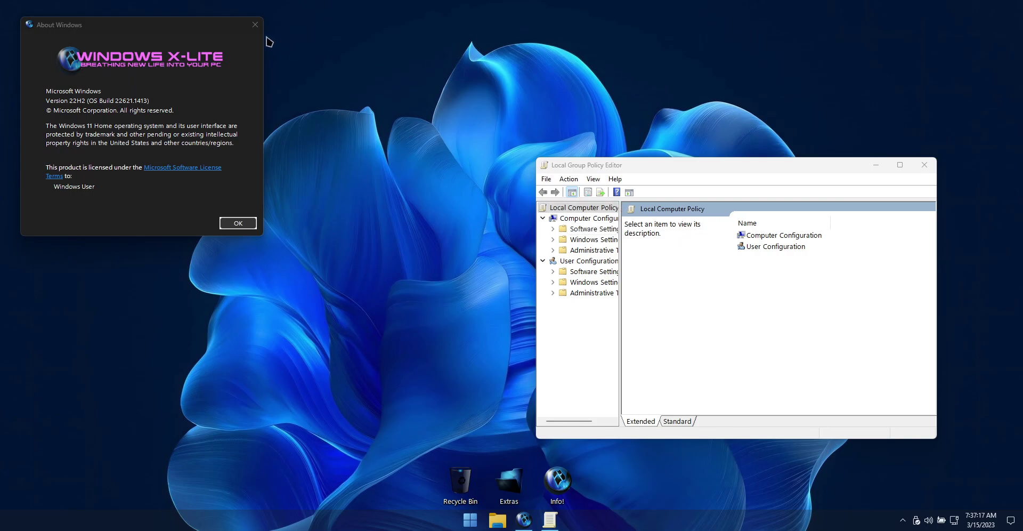
drag(222, 18, 323, 169)
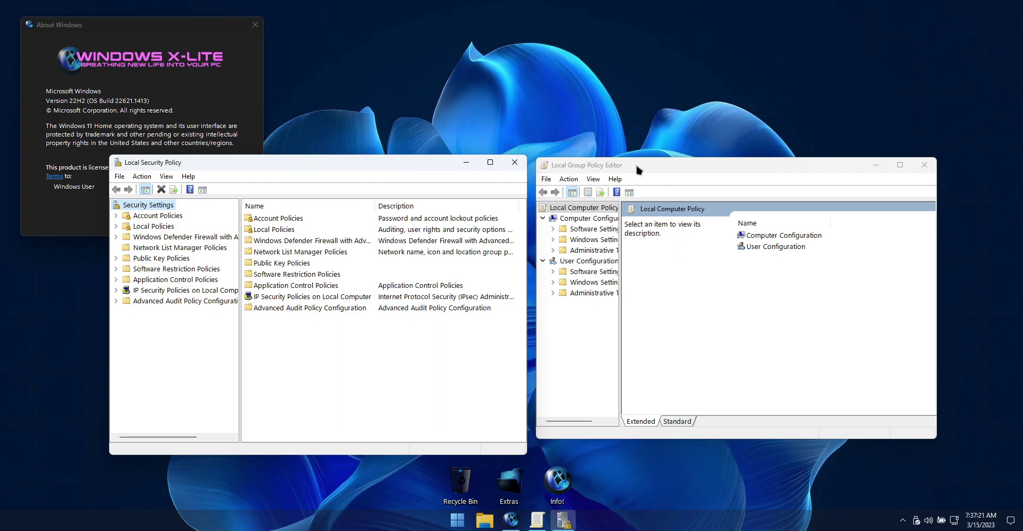
drag(681, 167, 675, 163)
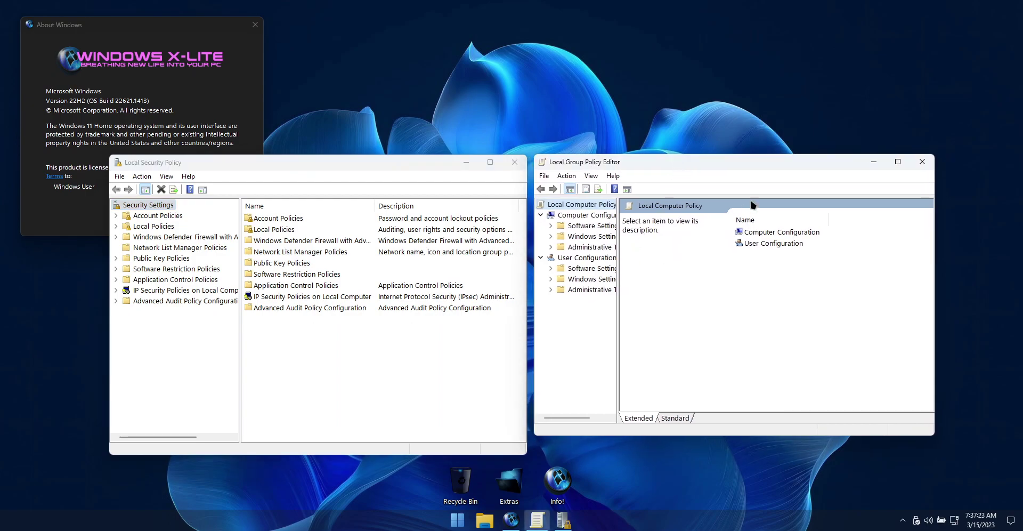
- Examine the Control Panel and Desktop policies under Computer Configuration's Administrative Templates, and close both policy windows
click(551, 248)
click(561, 257)
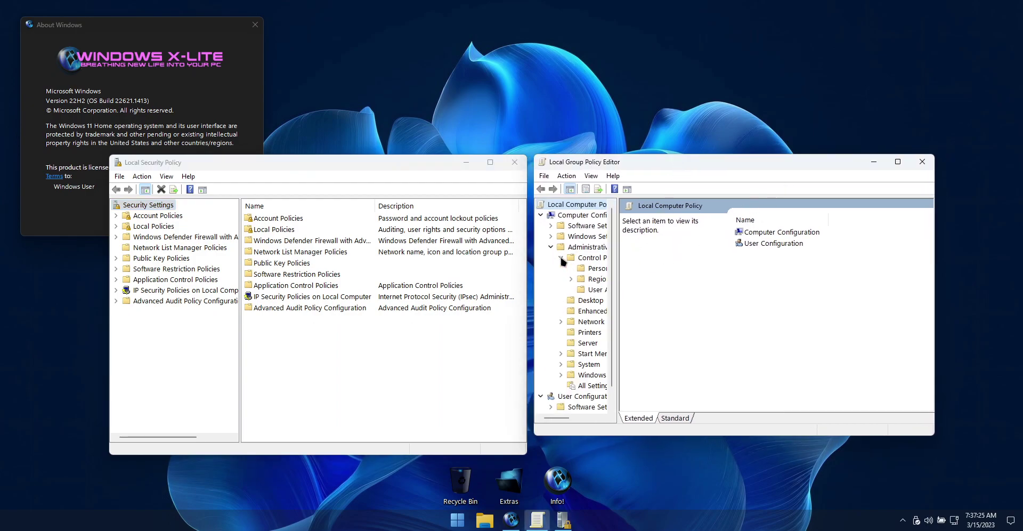
click(596, 268)
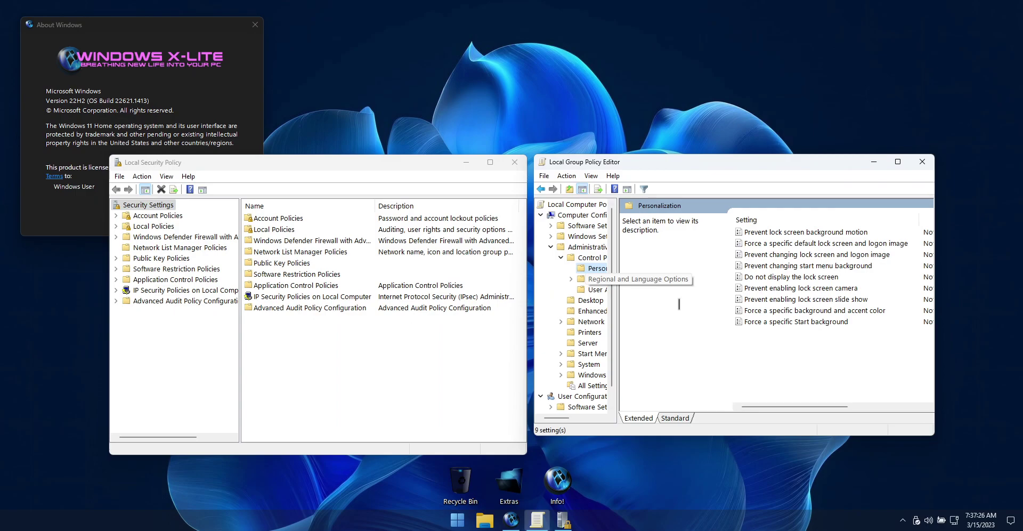
click(597, 279)
drag(618, 299, 664, 299)
click(591, 300)
click(922, 162)
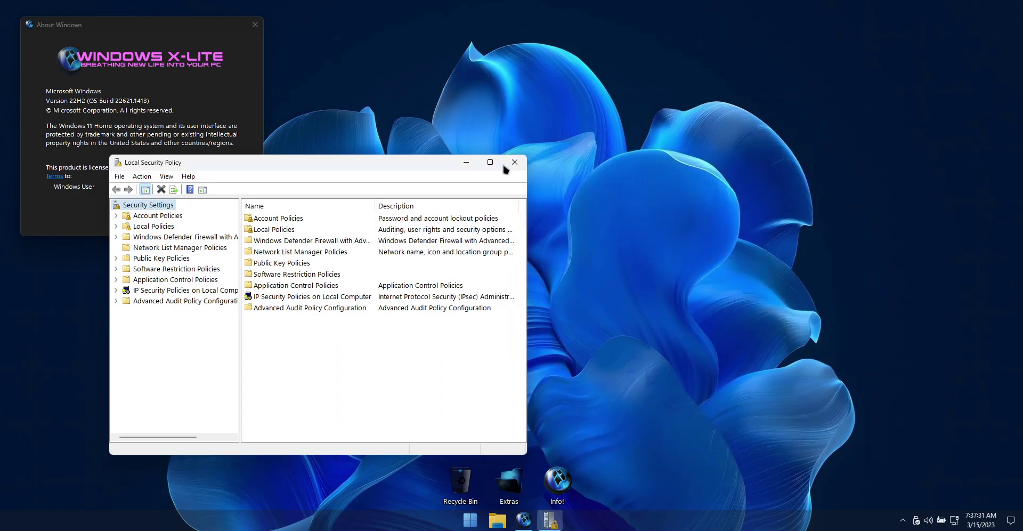
click(514, 163)
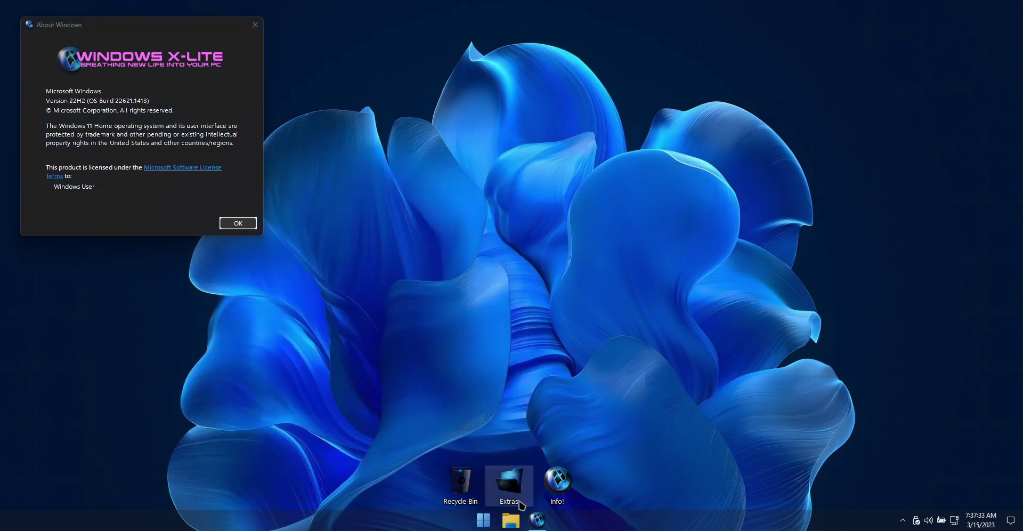
- Look through the full list of programs in the Start menu's Windows Tools folder and collapse it
click(478, 521)
click(434, 369)
scroll(453, 373, down, 3)
scroll(464, 361, up, 3)
click(434, 311)
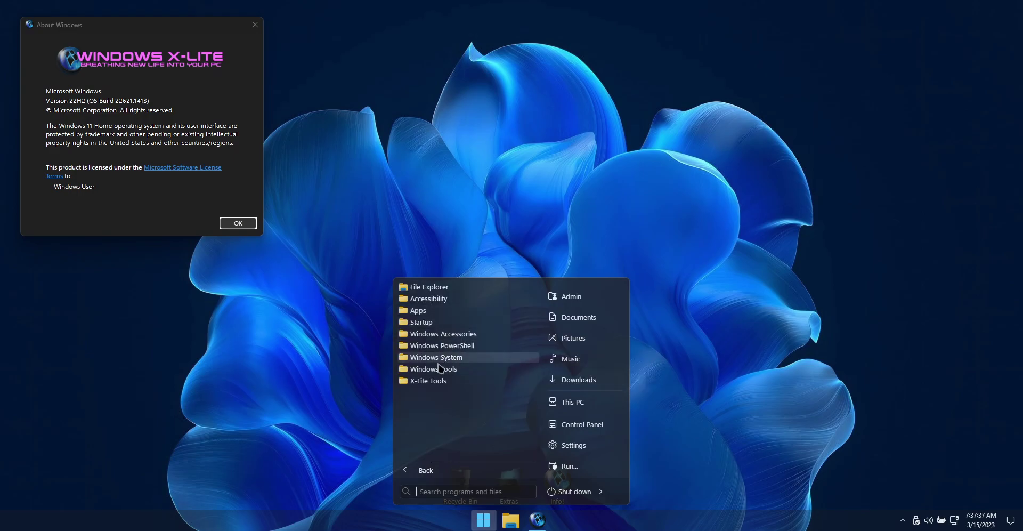
- Turn the Windows Print Spooler on and back off using the X-Lite Tools entries
click(429, 380)
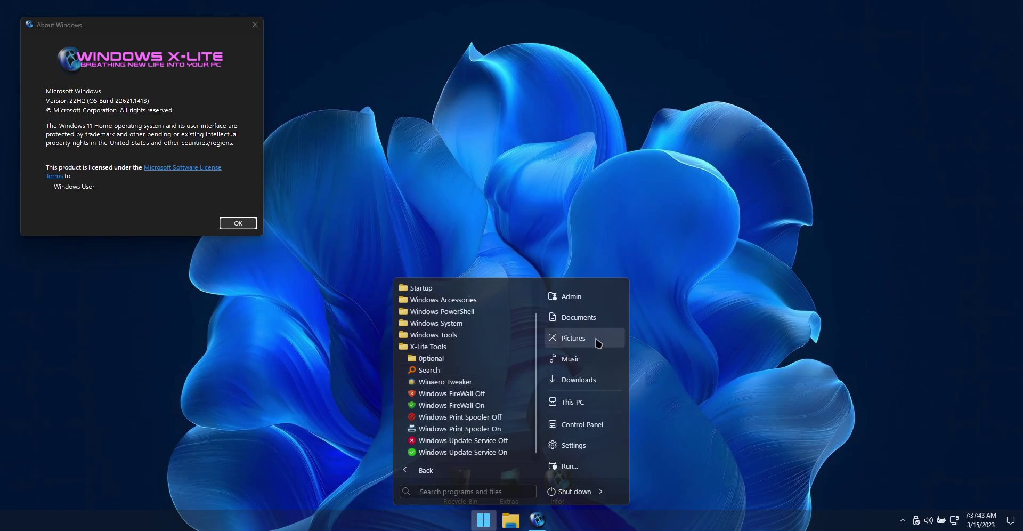
click(459, 428)
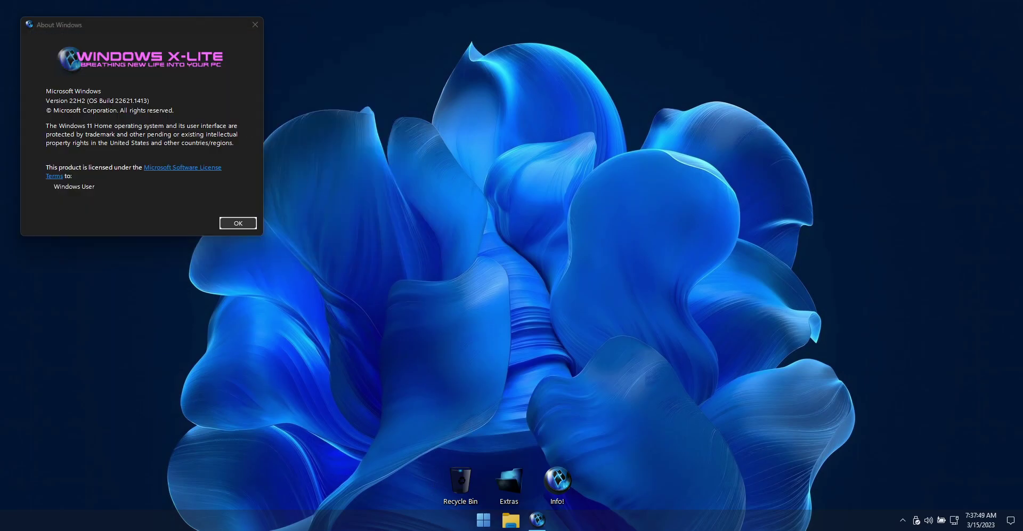
click(483, 519)
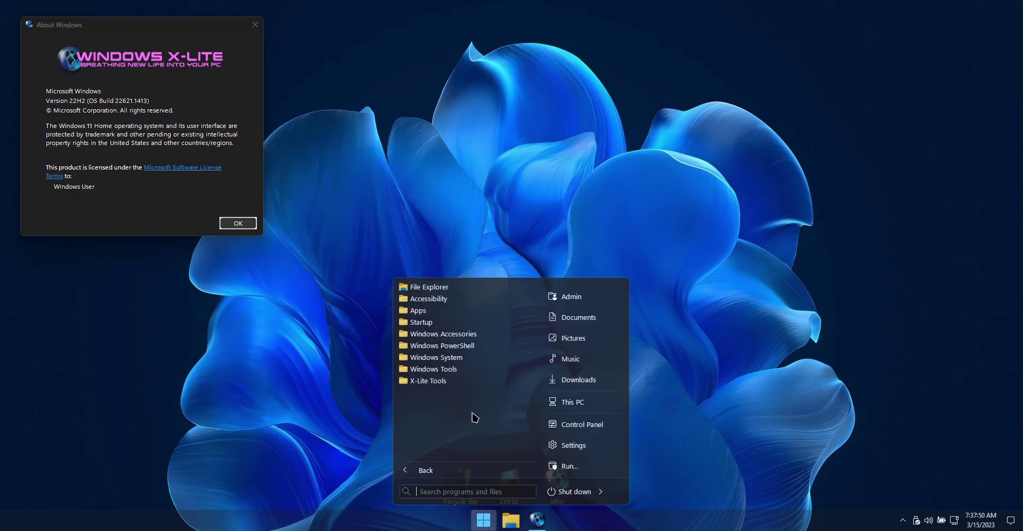
click(436, 381)
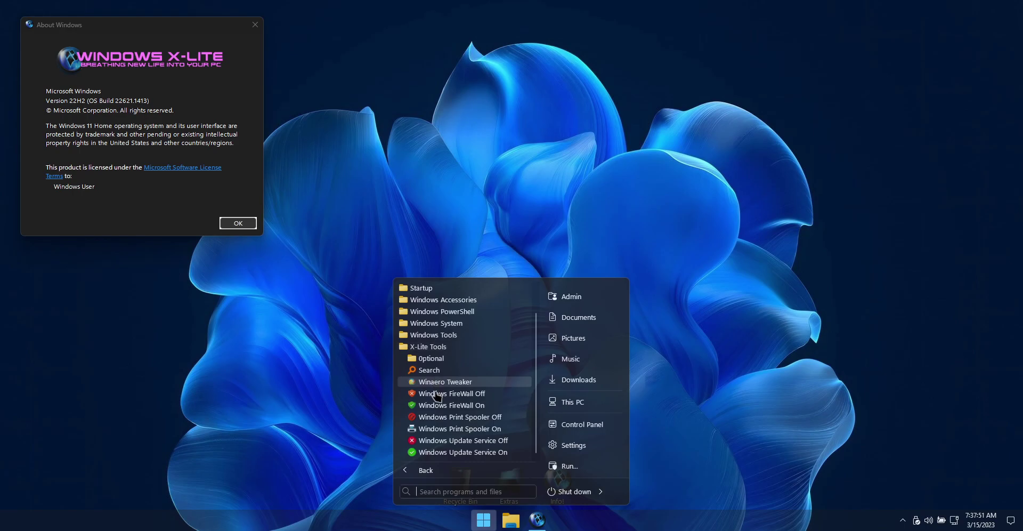
click(460, 417)
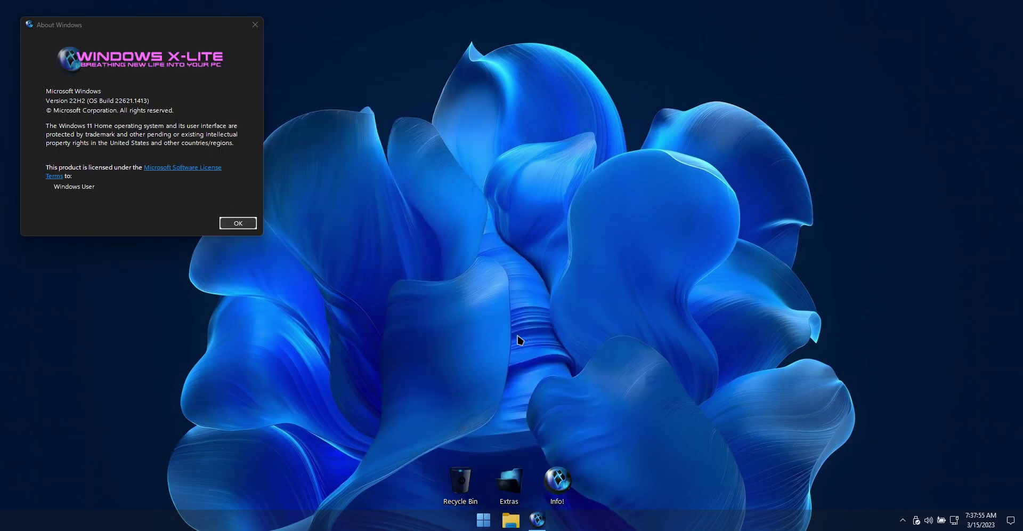
- Close the About Windows dialog and open the UWP Apps subfolder of the 0ptional folder
click(254, 25)
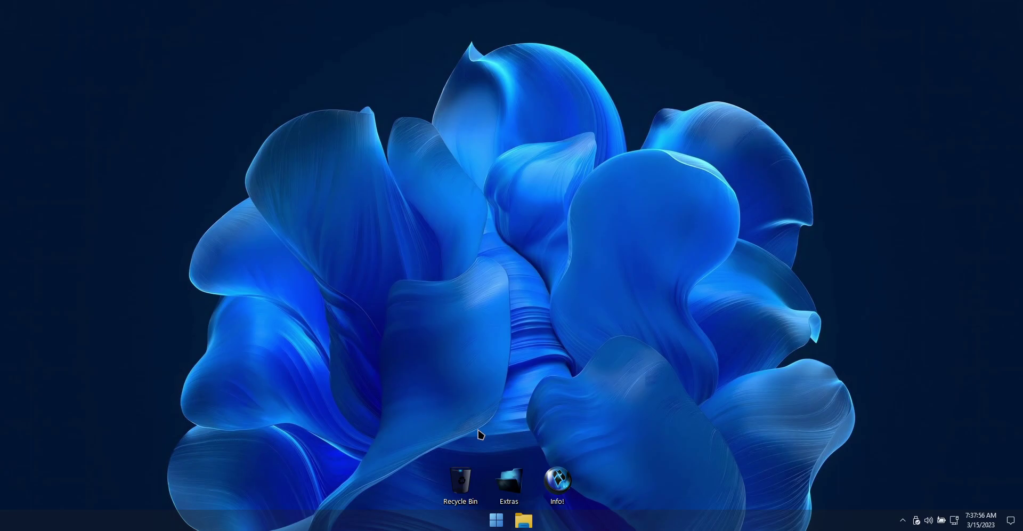
click(521, 520)
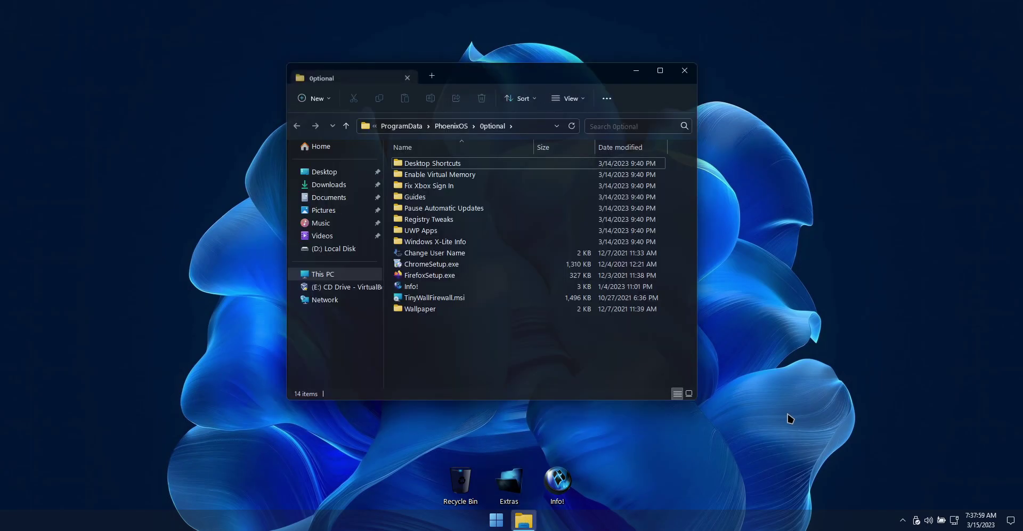
double_click(418, 231)
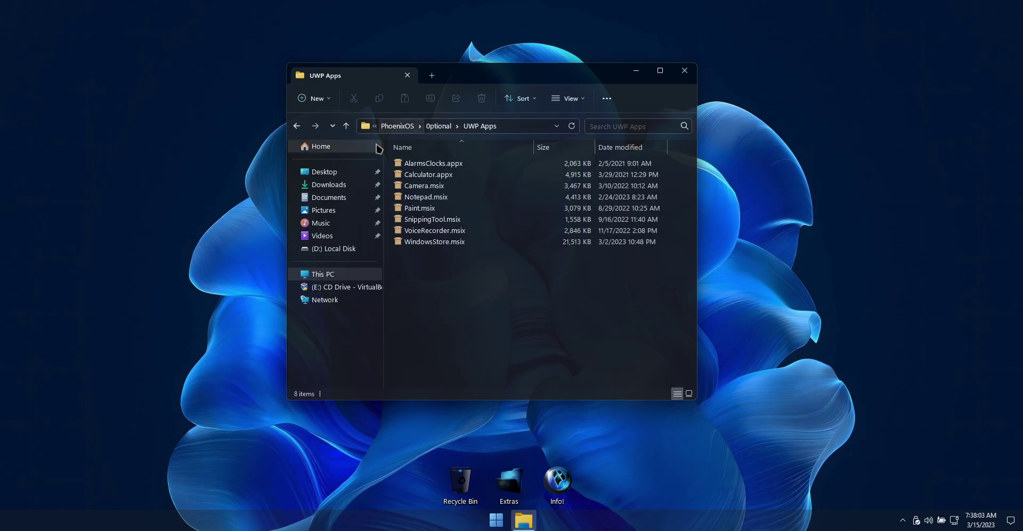
- Install Windows Calculator from Calculator.appx with automatic launching turned off, and close the installer
click(447, 167)
click(448, 176)
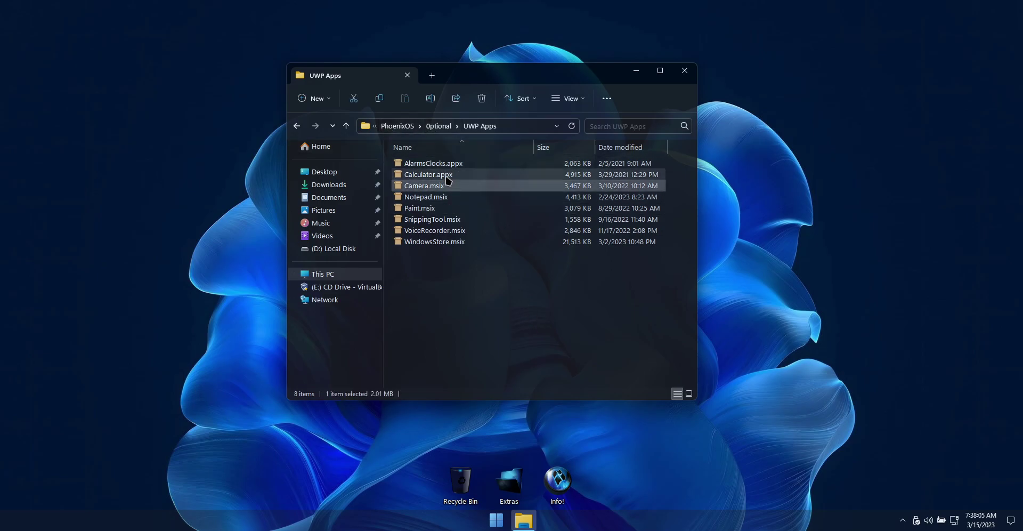
key(Return)
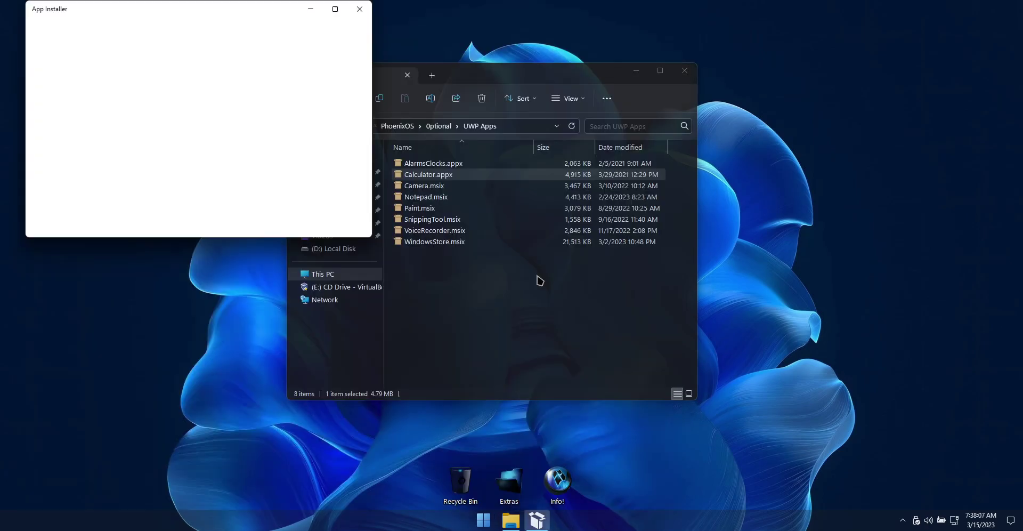
click(98, 179)
click(327, 174)
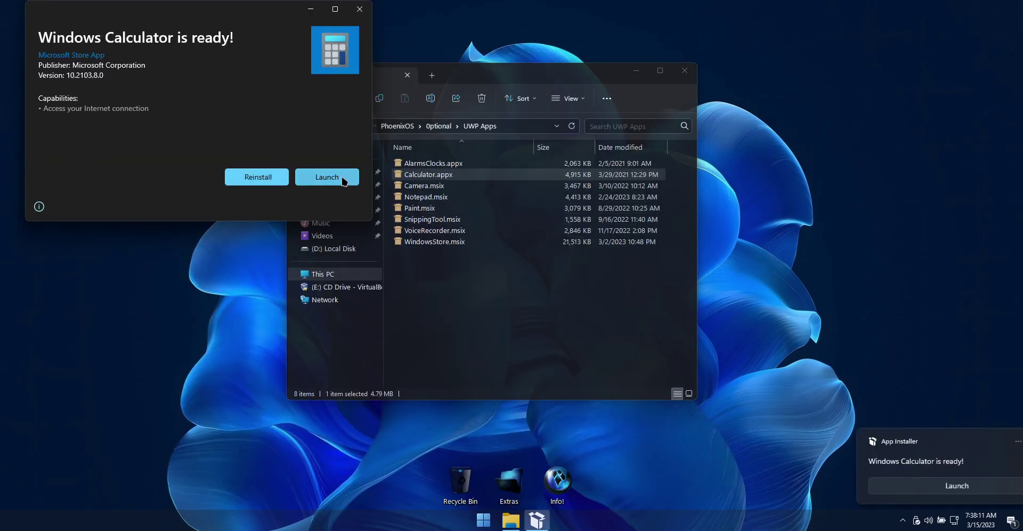
click(358, 9)
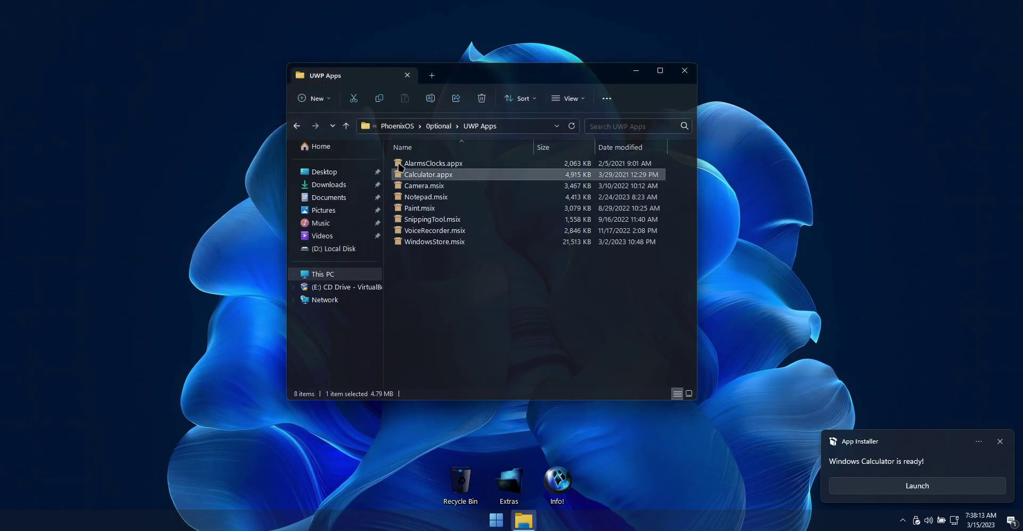
- Install Windows Camera from Camera.msix and close the installer without launching the app
double_click(436, 187)
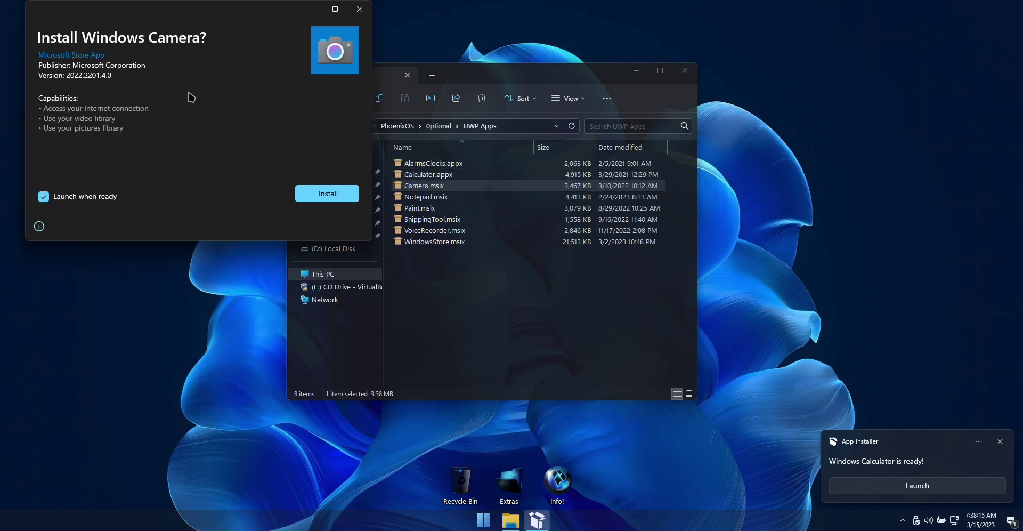
click(320, 193)
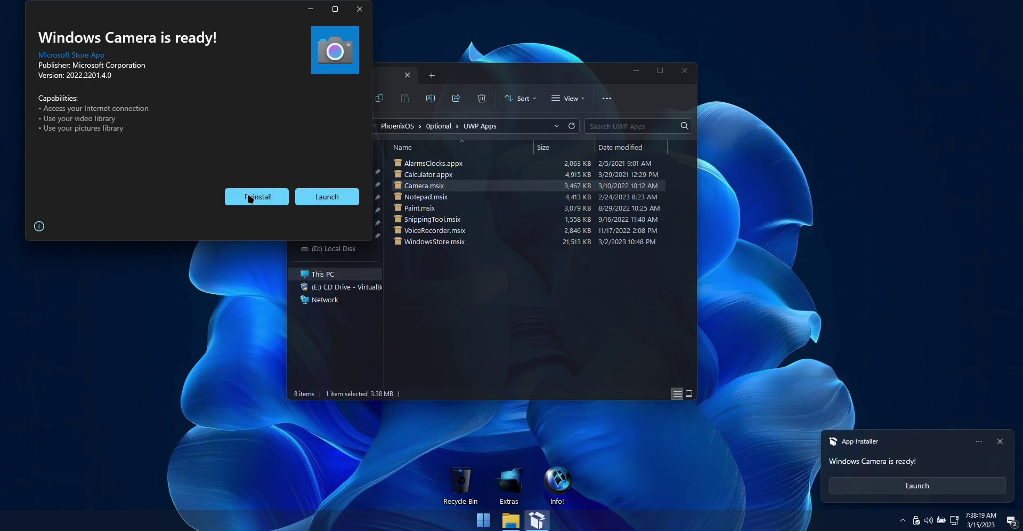
click(358, 10)
- Install Windows Notepad from Notepad.msix and close the installer without launching the app
click(426, 198)
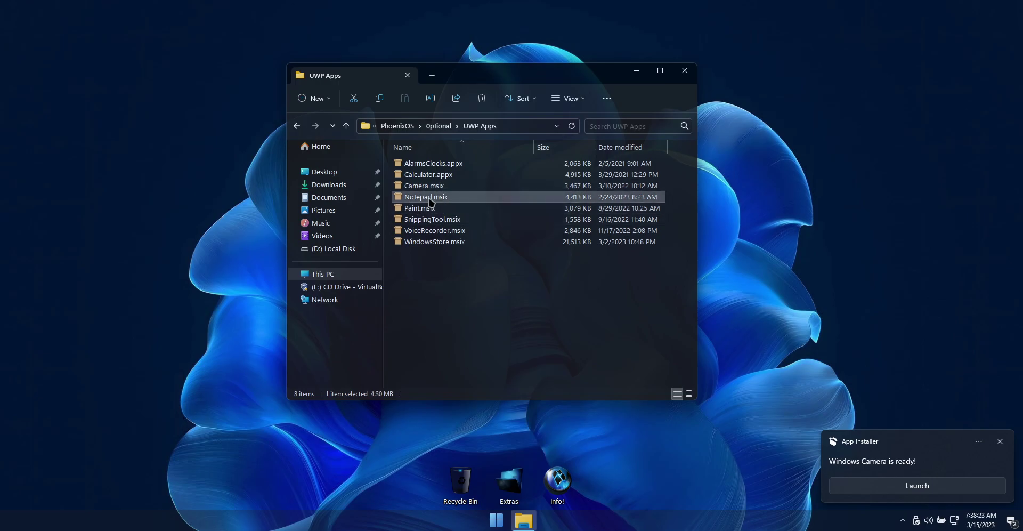
double_click(426, 200)
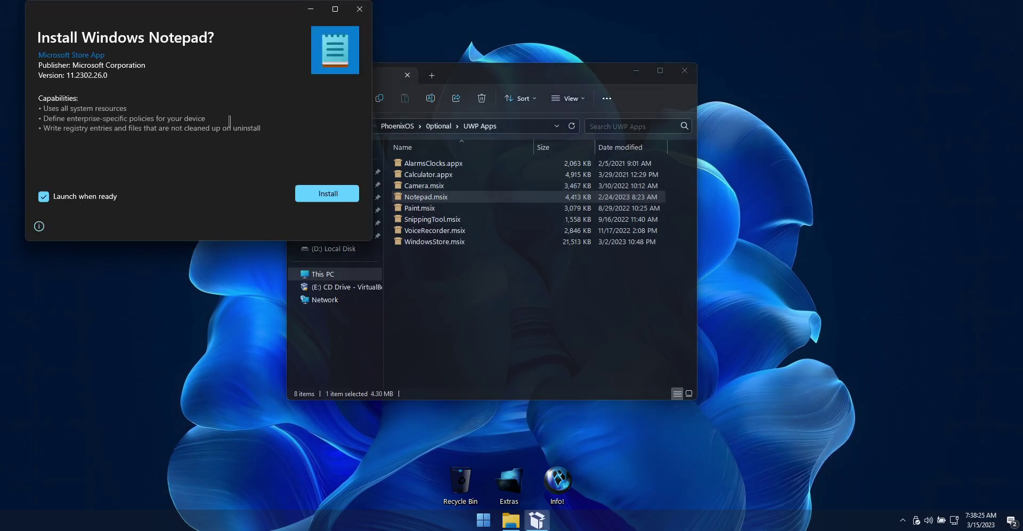
click(326, 193)
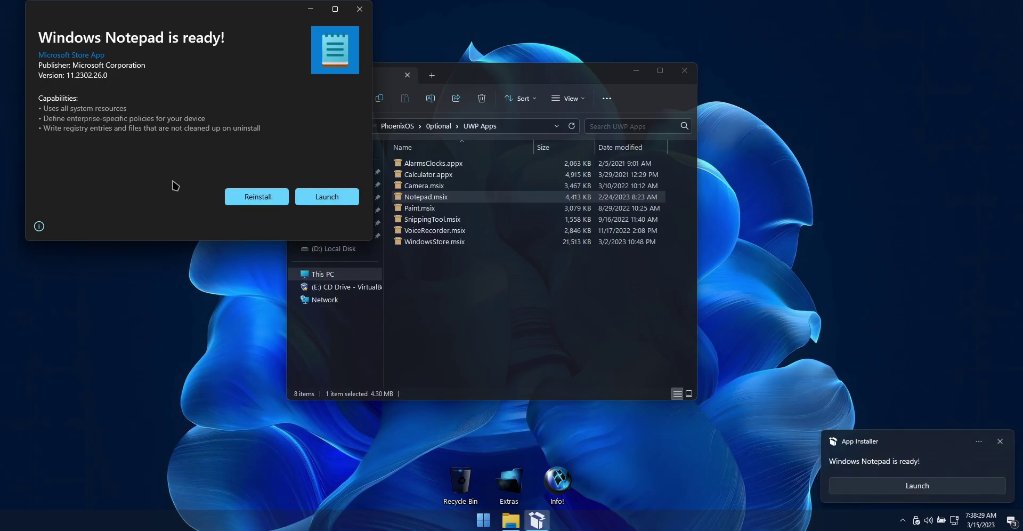
click(361, 13)
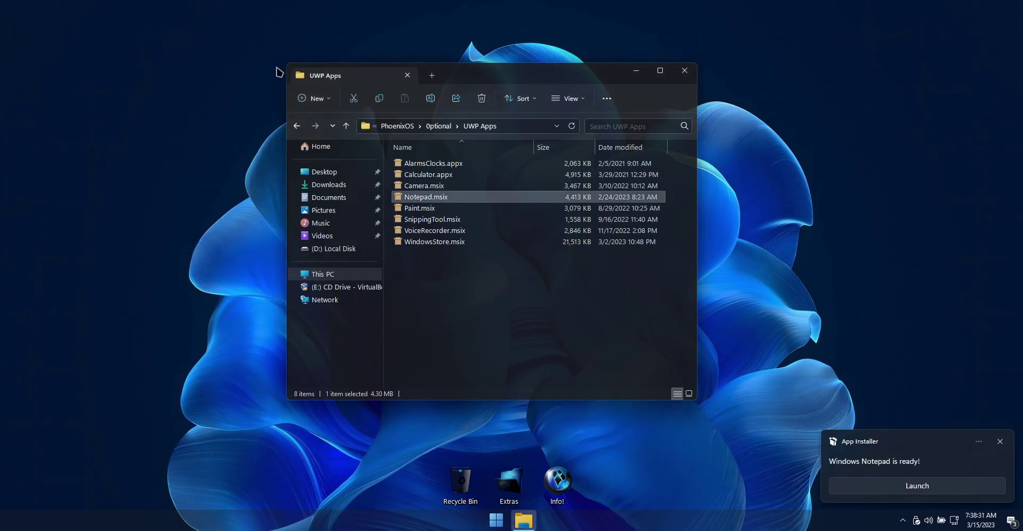
- Install Paint from Paint.msix and close the installer without launching the app
double_click(424, 210)
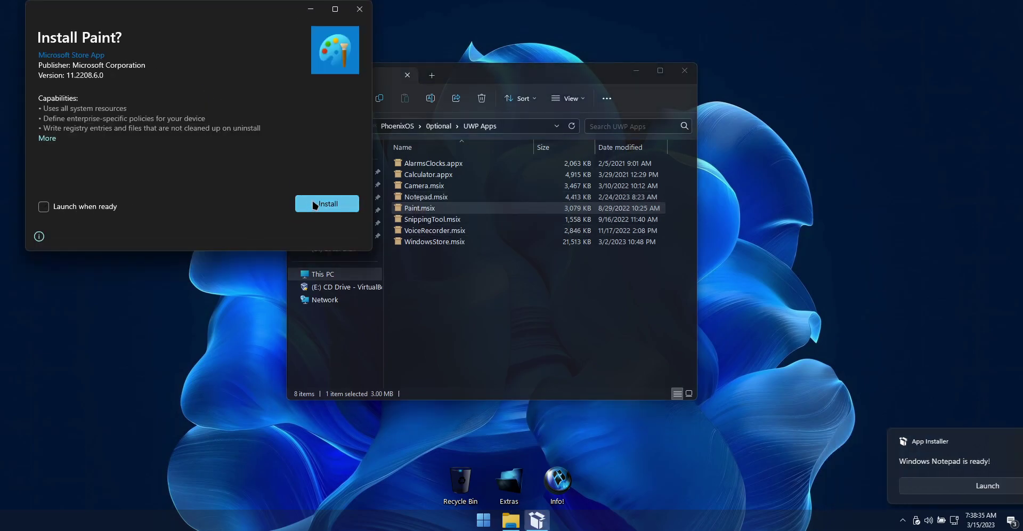
click(313, 204)
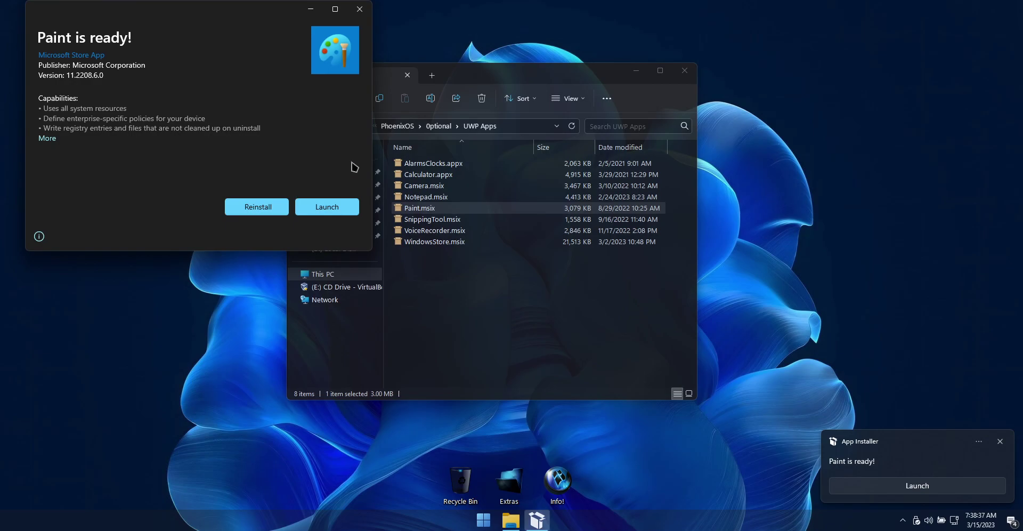
click(361, 9)
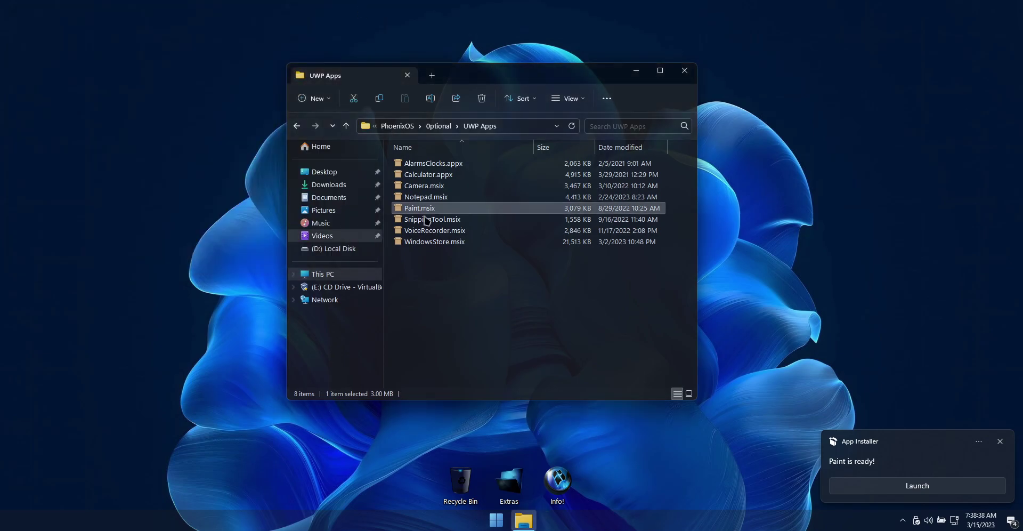
- Launch Calculator from the Start menu's Apps folder, move its window beside the UWP Apps folder, and close it
click(500, 521)
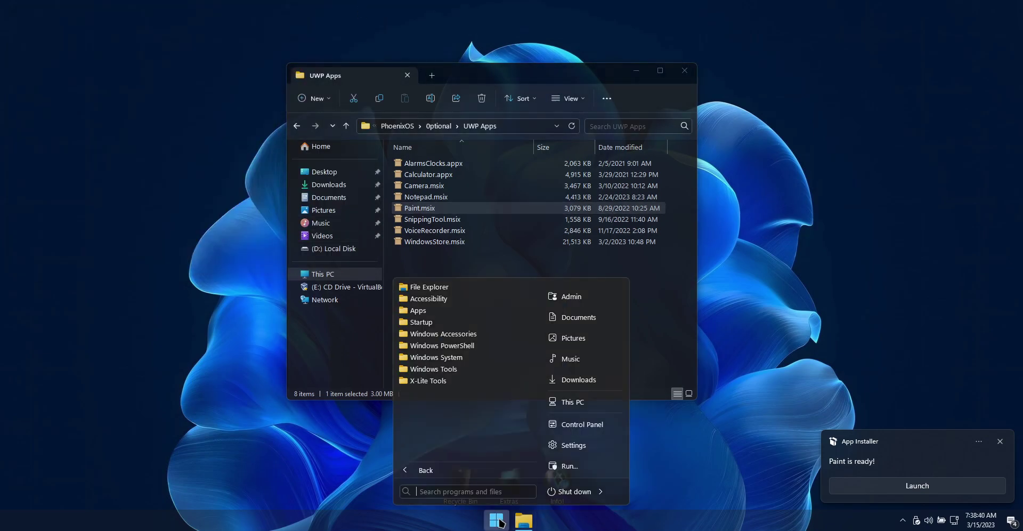
click(452, 314)
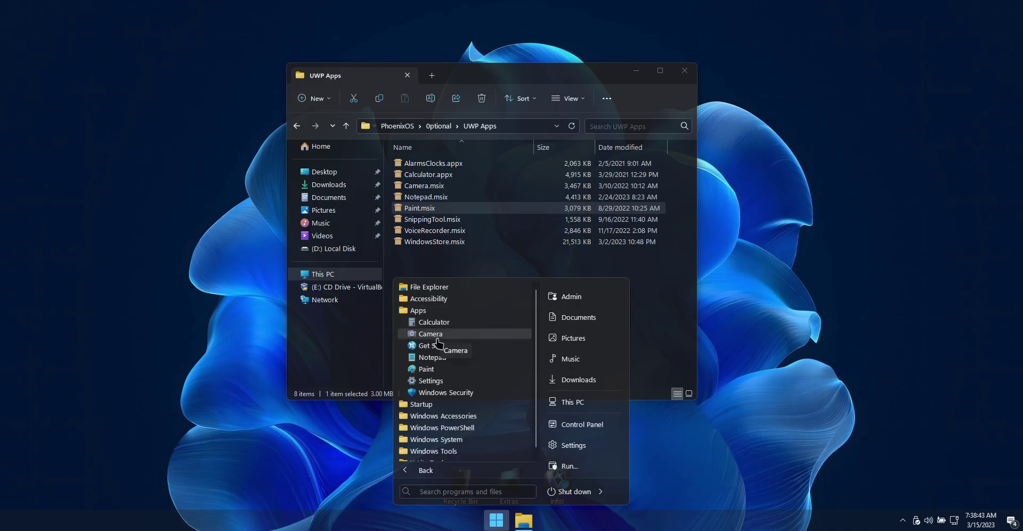
click(431, 322)
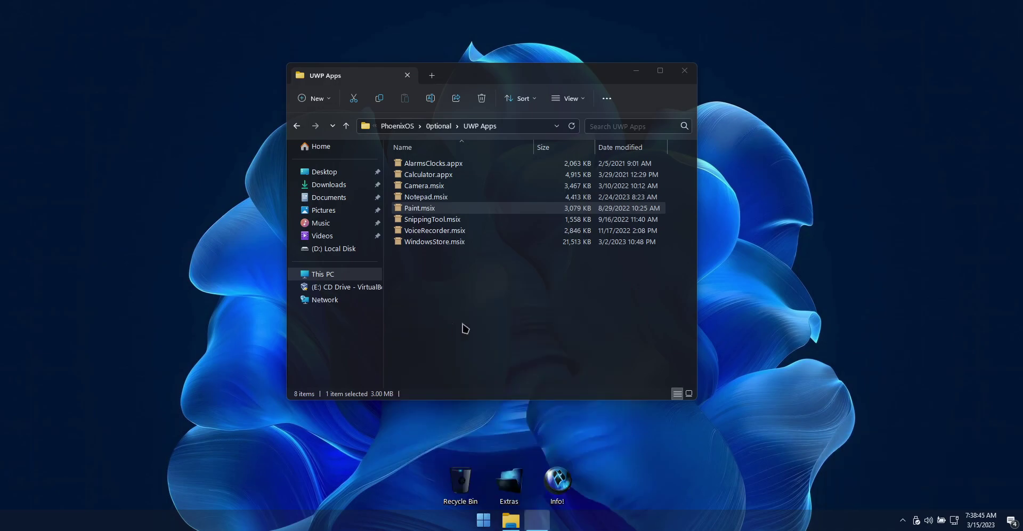
drag(134, 24, 205, 156)
click(246, 61)
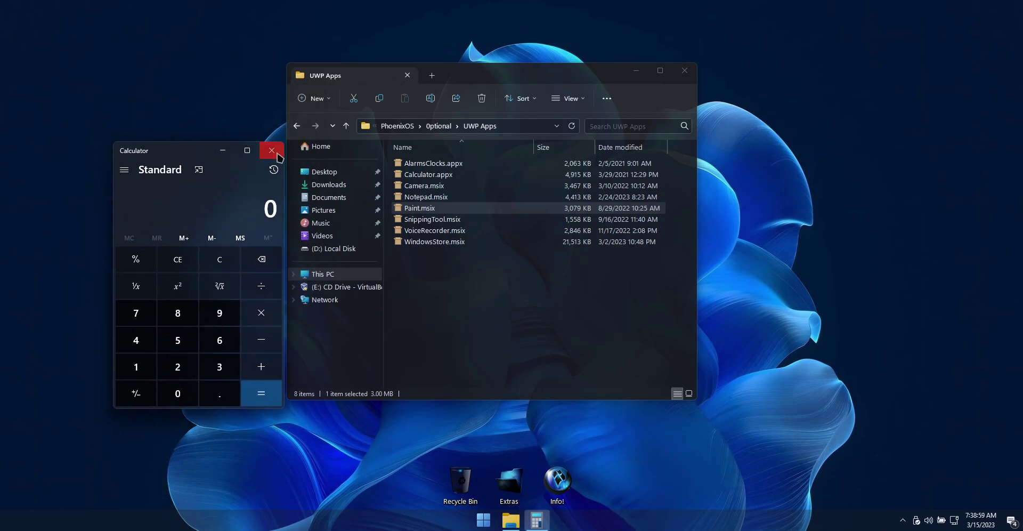
click(272, 151)
- Launch Notepad from the Start menu's Apps folder and narrow its window to less than half its width
click(496, 519)
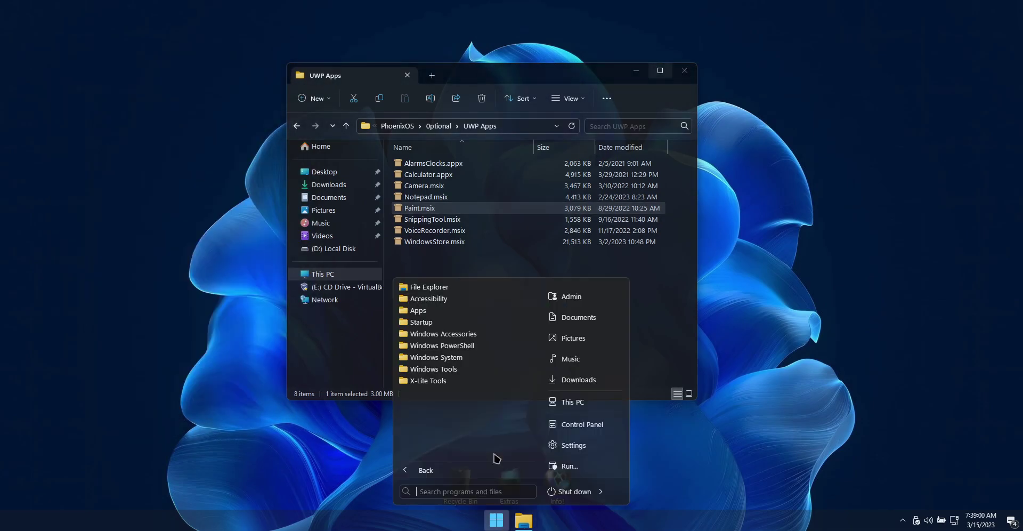
click(428, 311)
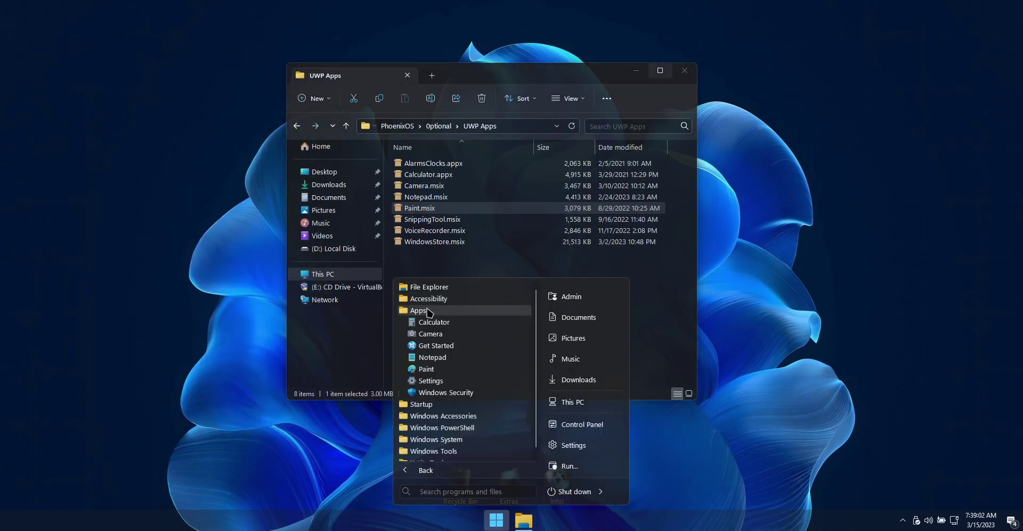
click(429, 357)
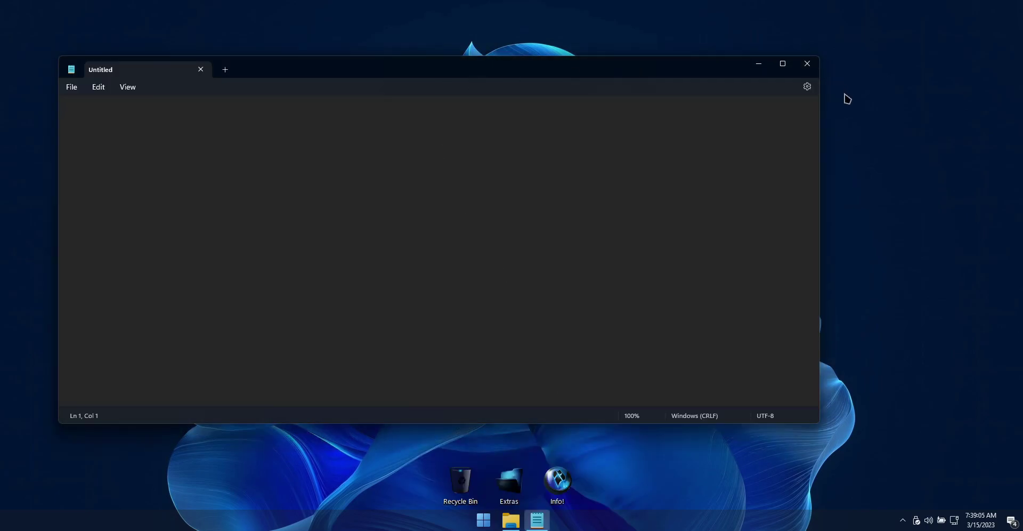
drag(823, 126, 390, 126)
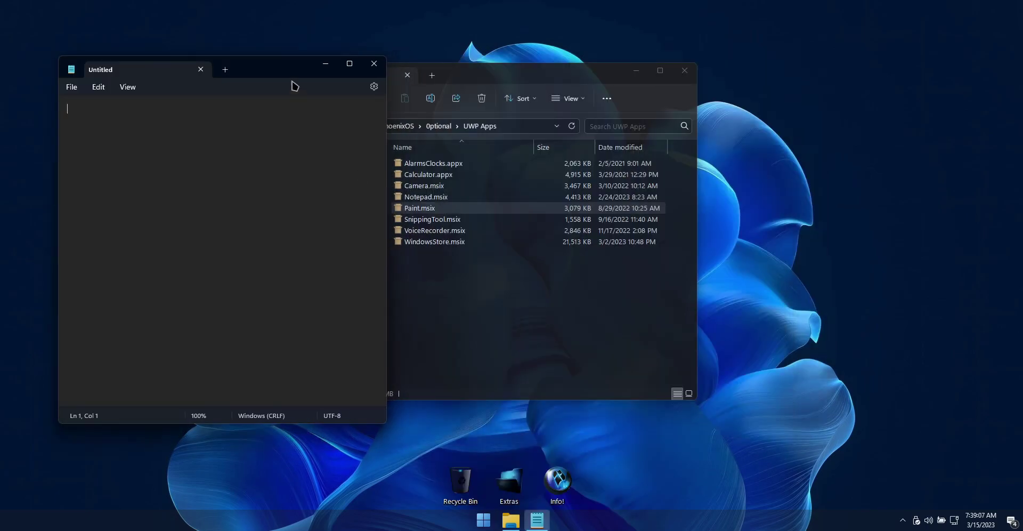
- Add new Notepad tabs and tear them off into separate windows, spreading four Notepad windows across the desktop
drag(297, 57, 266, 126)
click(179, 36)
click(219, 35)
drag(150, 40, 605, 247)
drag(719, 300, 775, 312)
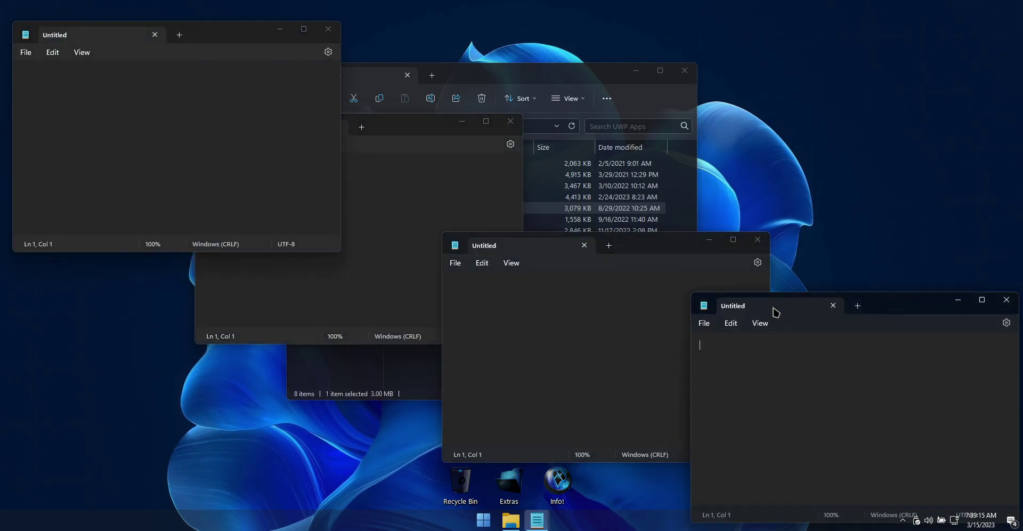
- Close the three extra Notepad windows and enlarge the remaining one in both width and height
click(1006, 300)
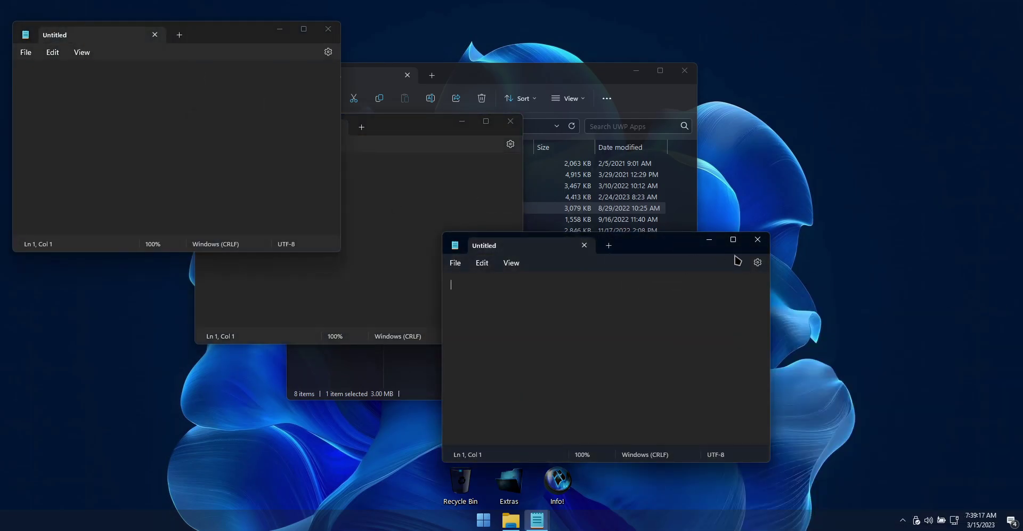
click(759, 241)
click(510, 123)
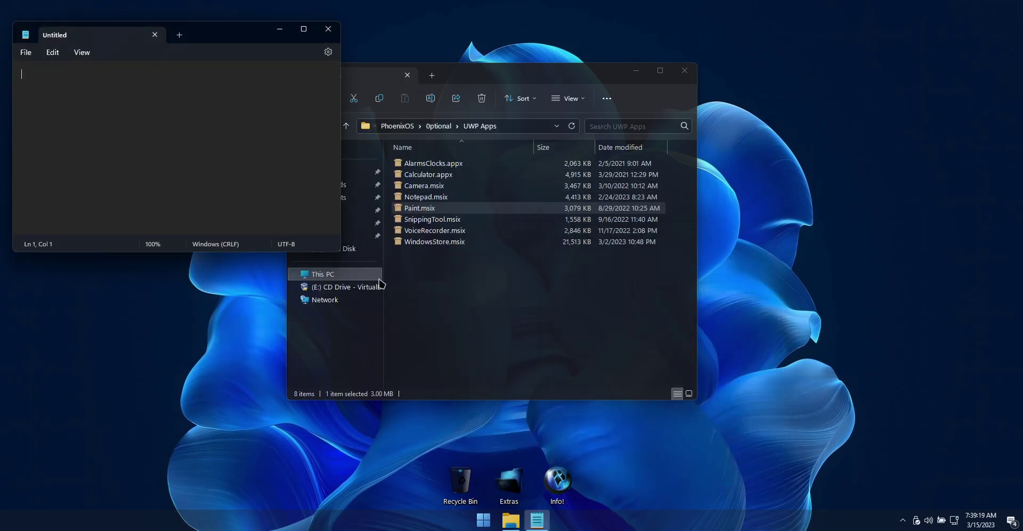
drag(338, 250, 467, 337)
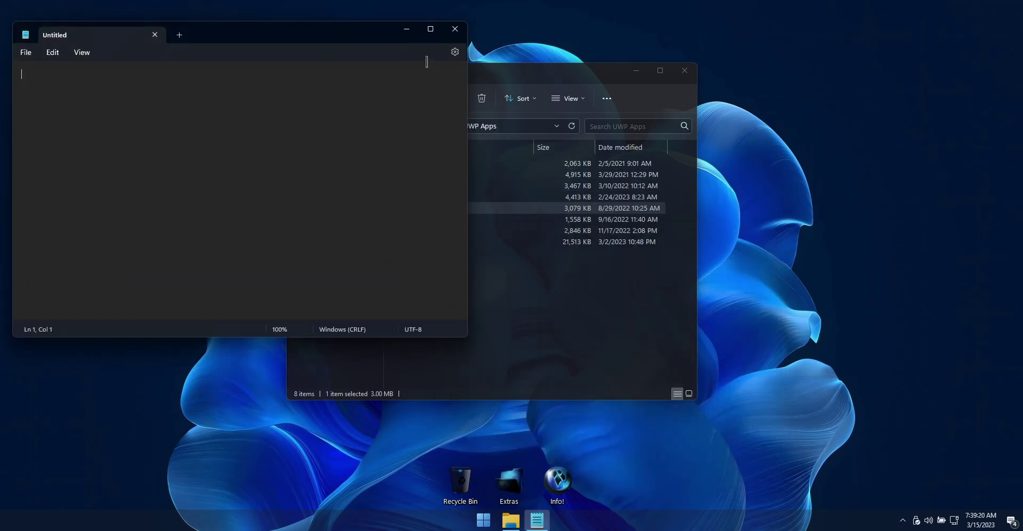
- Examine the version information and App theme options in Notepad's settings, and collapse the theme section
click(455, 53)
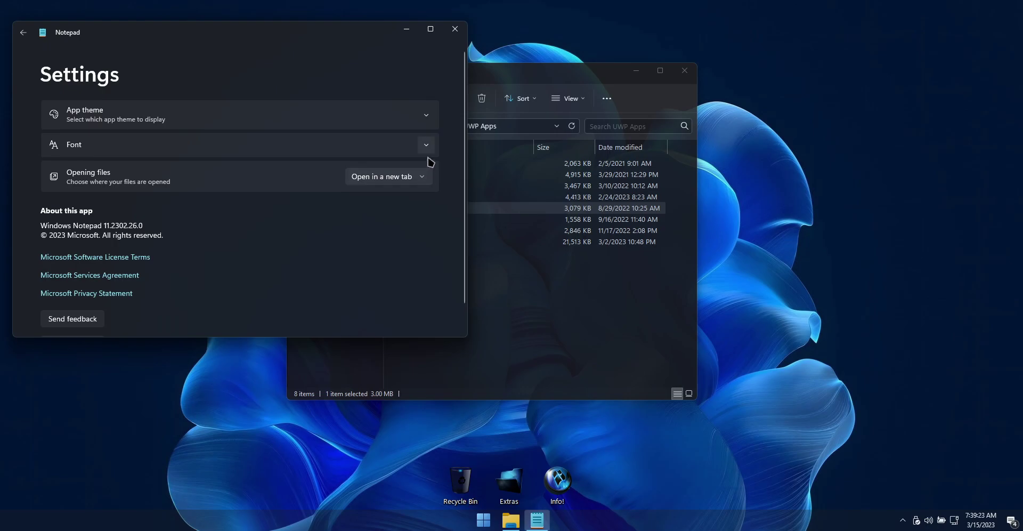
scroll(270, 207, down, 1)
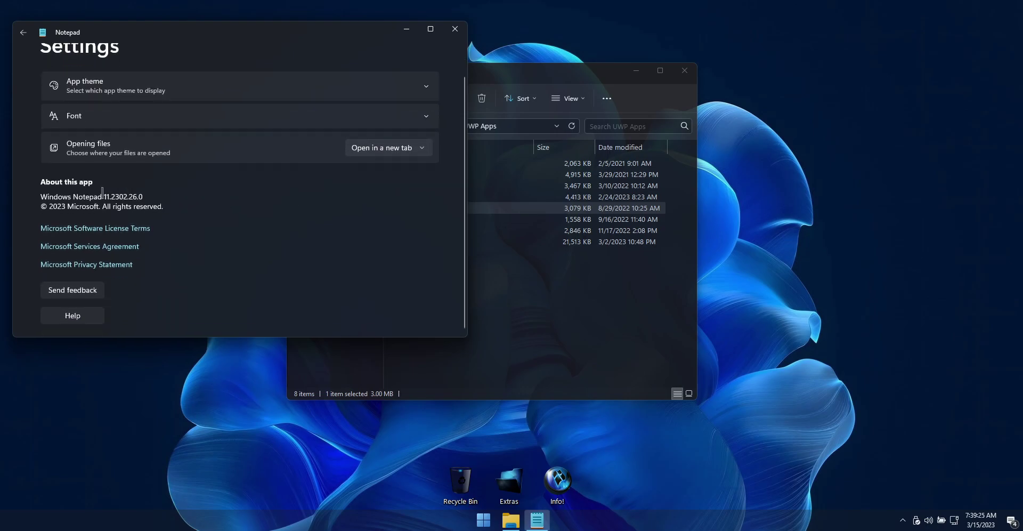
click(223, 234)
click(407, 90)
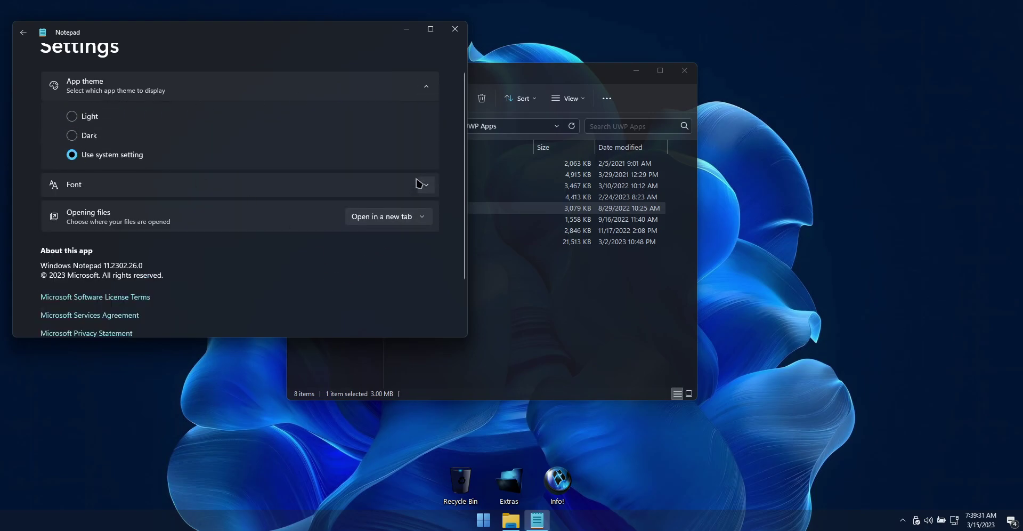
click(414, 90)
- Expand the Font section of Notepad's settings and set the font family to Segoe UI
click(428, 113)
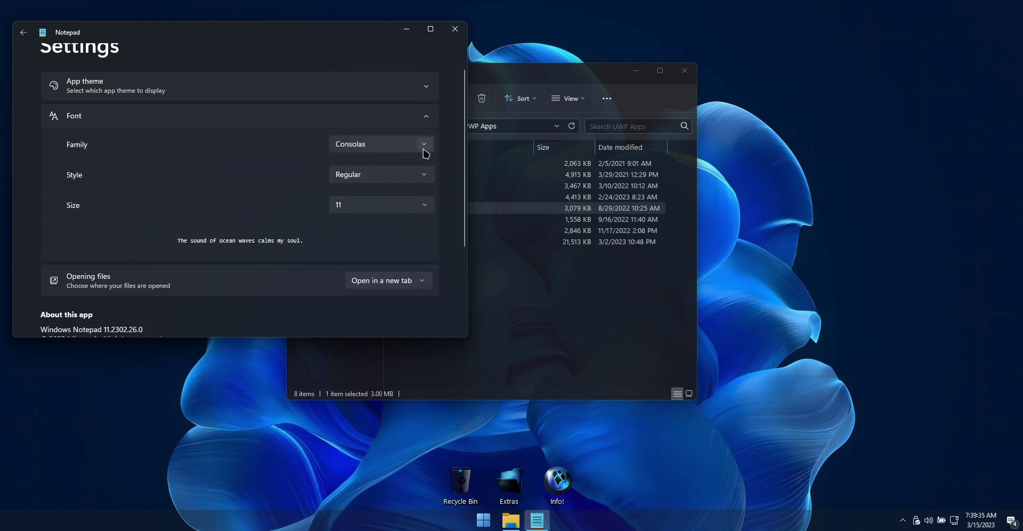
click(424, 150)
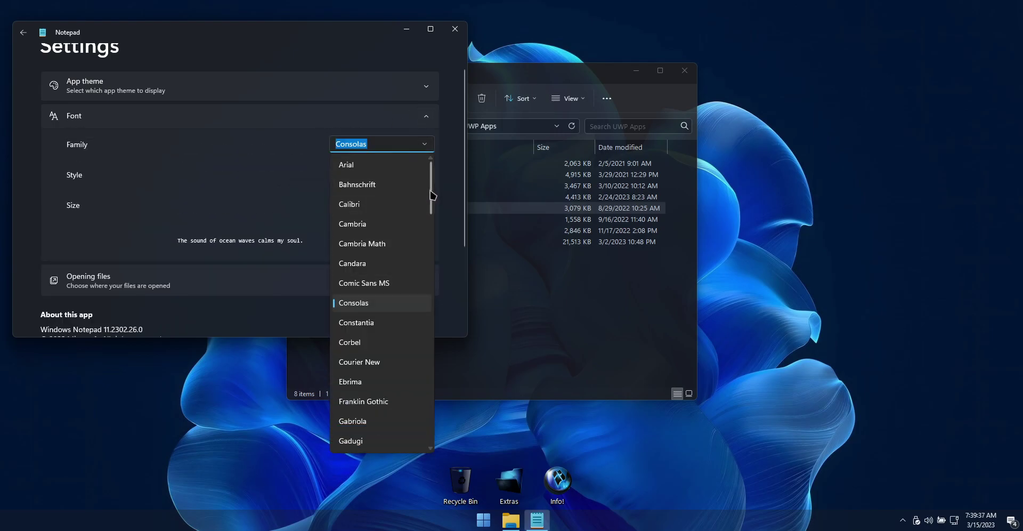
scroll(432, 195, down, 4)
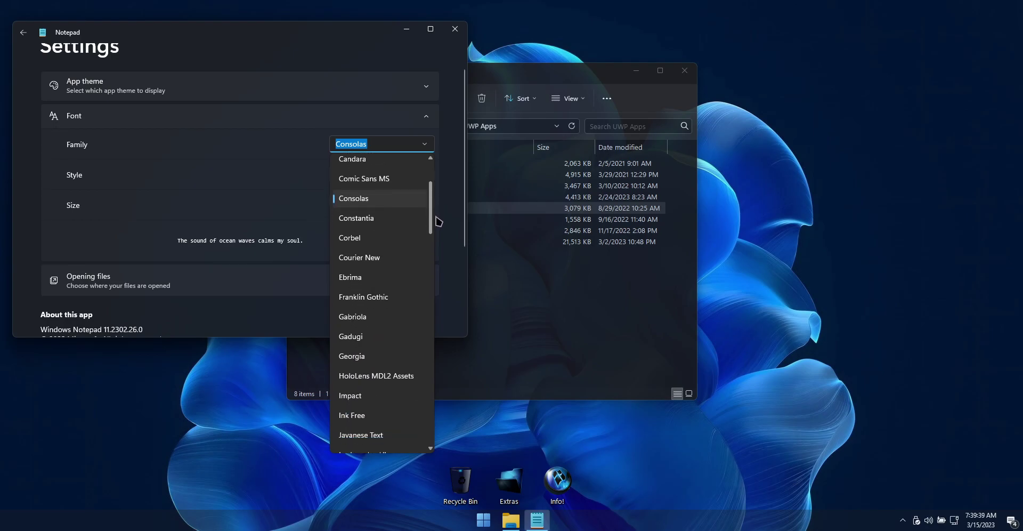
drag(430, 219, 432, 397)
scroll(386, 266, up, 2)
click(360, 195)
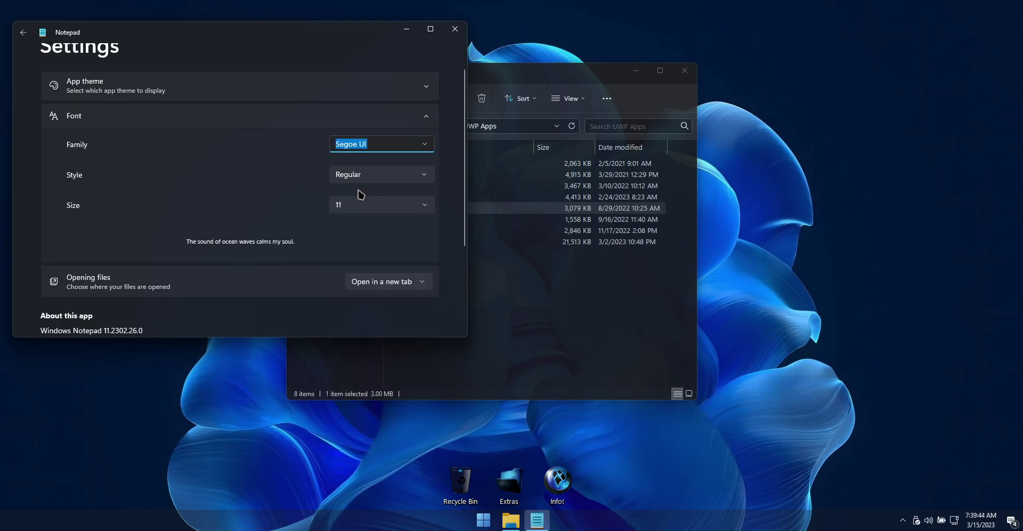
- Look through the available font styles in Notepad's settings and dismiss the list without choosing another style
click(419, 180)
scroll(416, 173, up, 3)
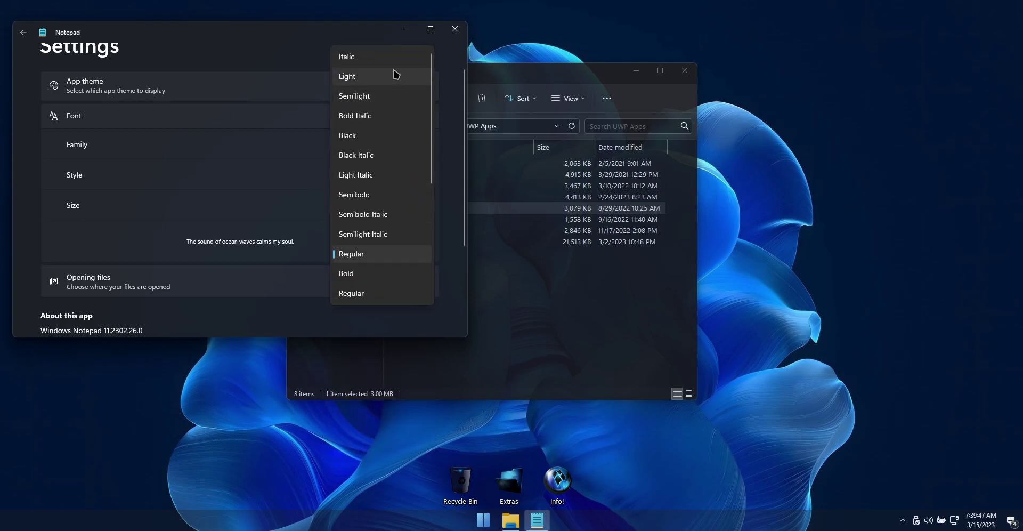
scroll(394, 205, down, 5)
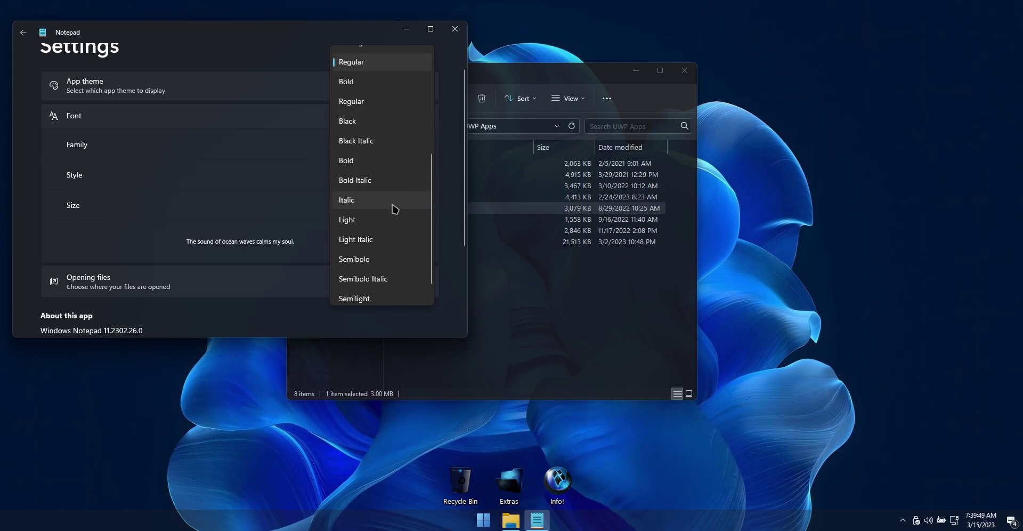
click(257, 94)
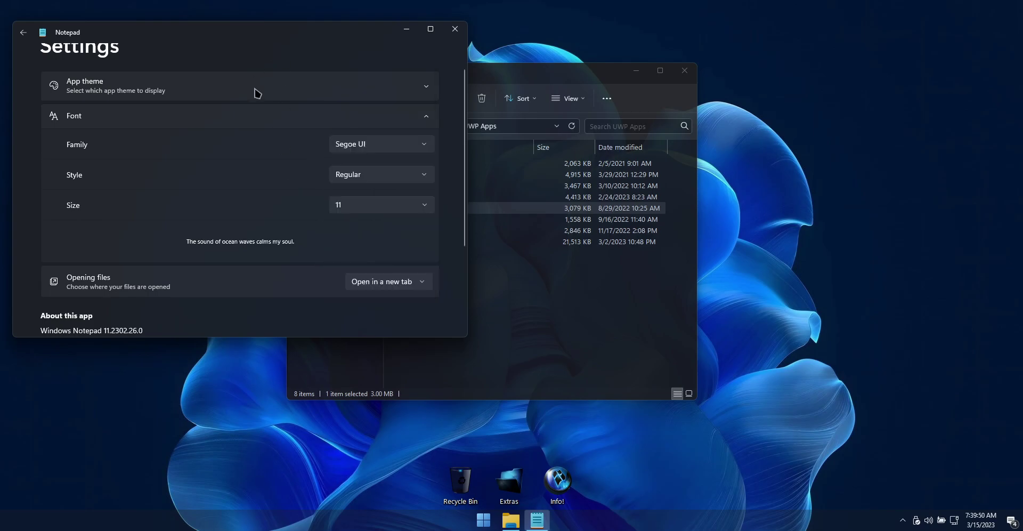
- Close Notepad and install Microsoft Store from WindowsStore.msix without launching it, clearing away the folder window, installer and notification
click(455, 28)
click(437, 243)
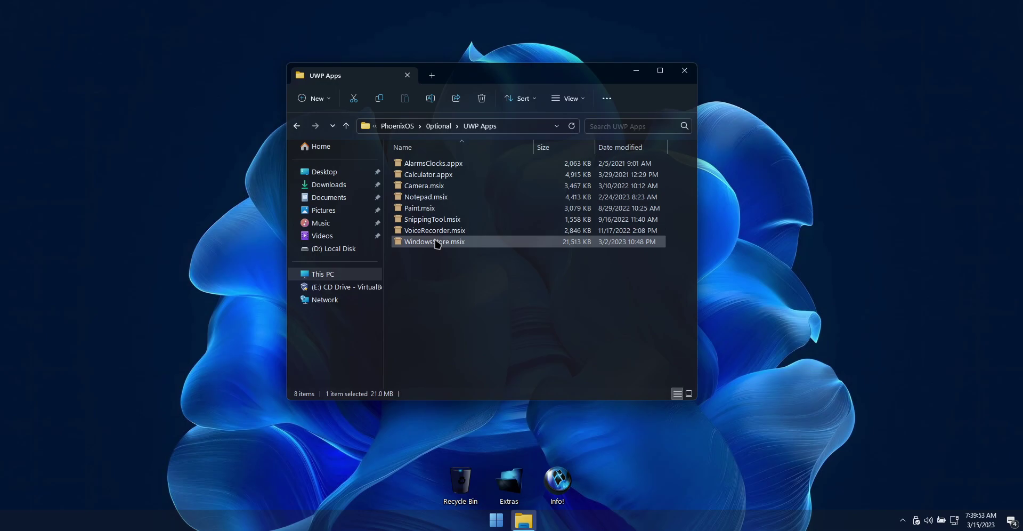
double_click(436, 243)
click(685, 71)
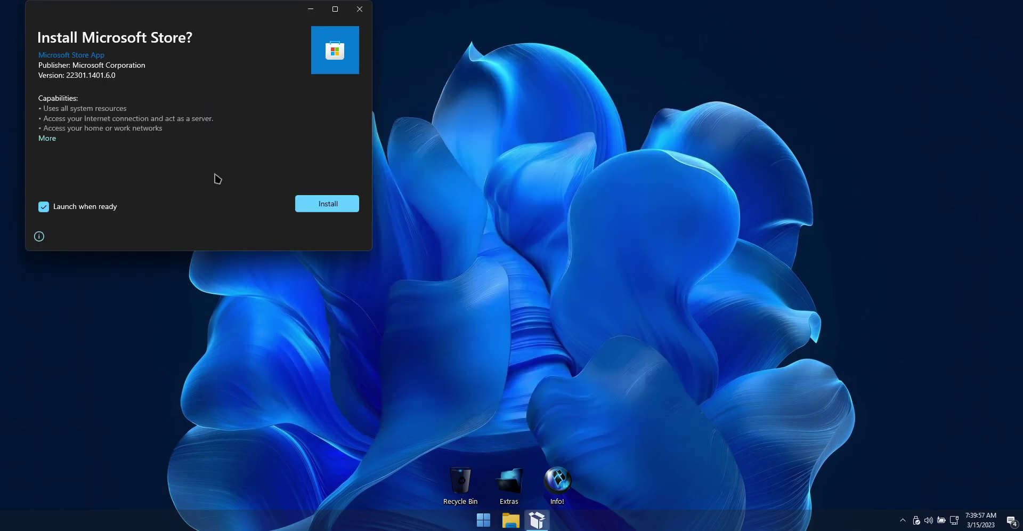
drag(181, 15, 493, 100)
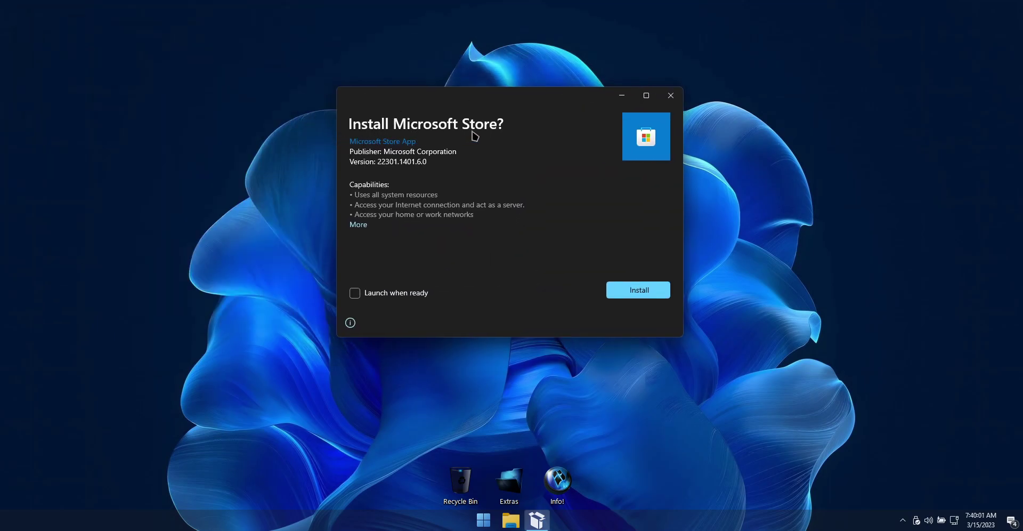
click(651, 291)
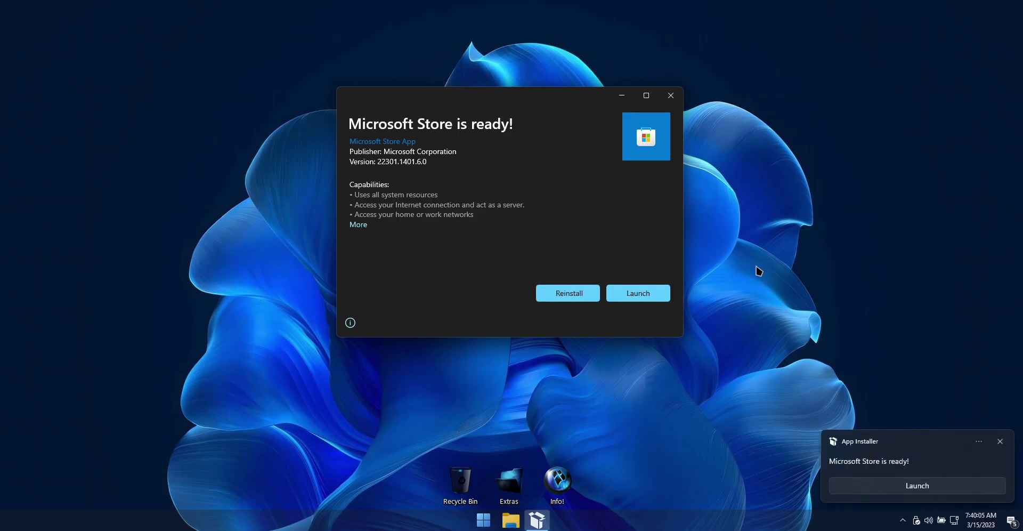
click(673, 97)
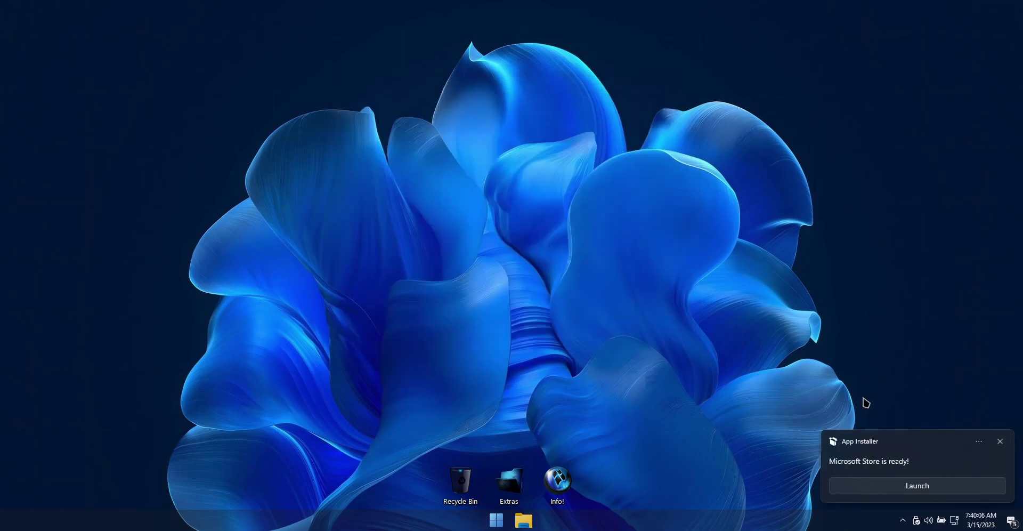
click(1001, 442)
- Launch Microsoft Store from the Apps group of installed programs
click(496, 520)
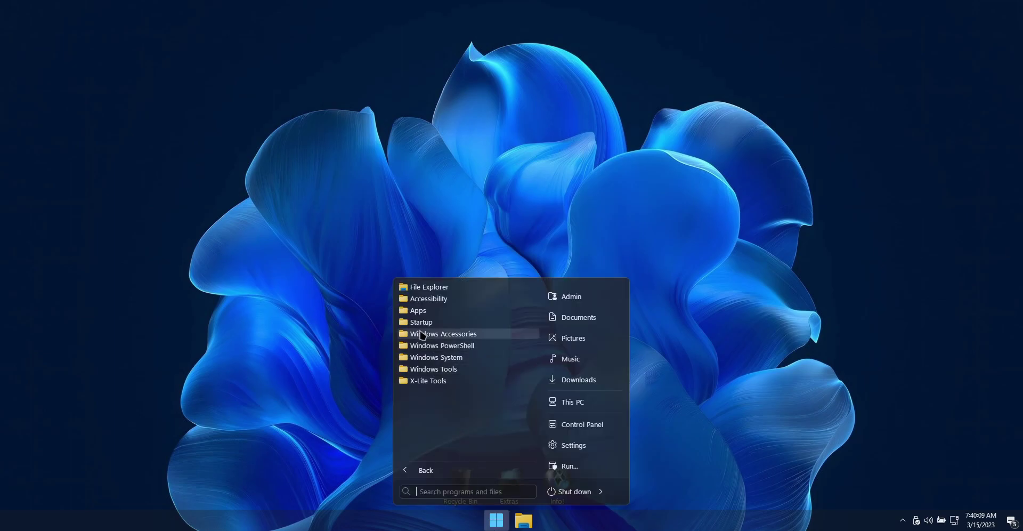
click(418, 311)
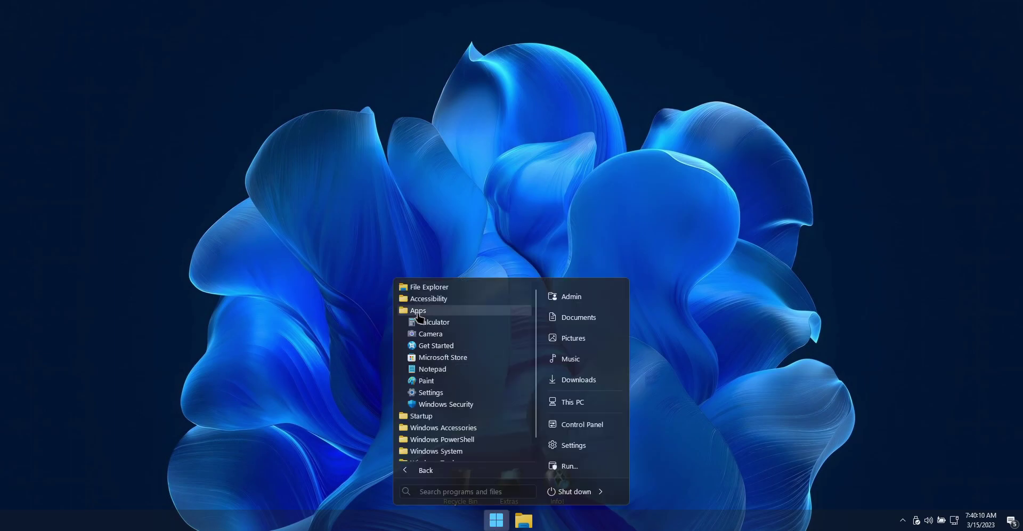
click(433, 358)
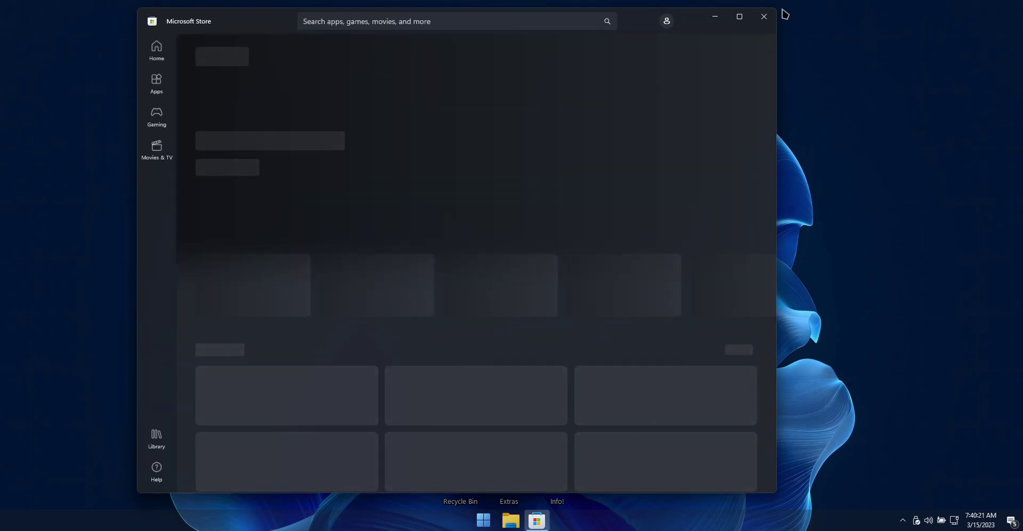
- Reduce the Microsoft Store window in width and height, reposition it, and page through the featured banners on its home page
drag(779, 15, 748, 39)
drag(263, 46, 298, 33)
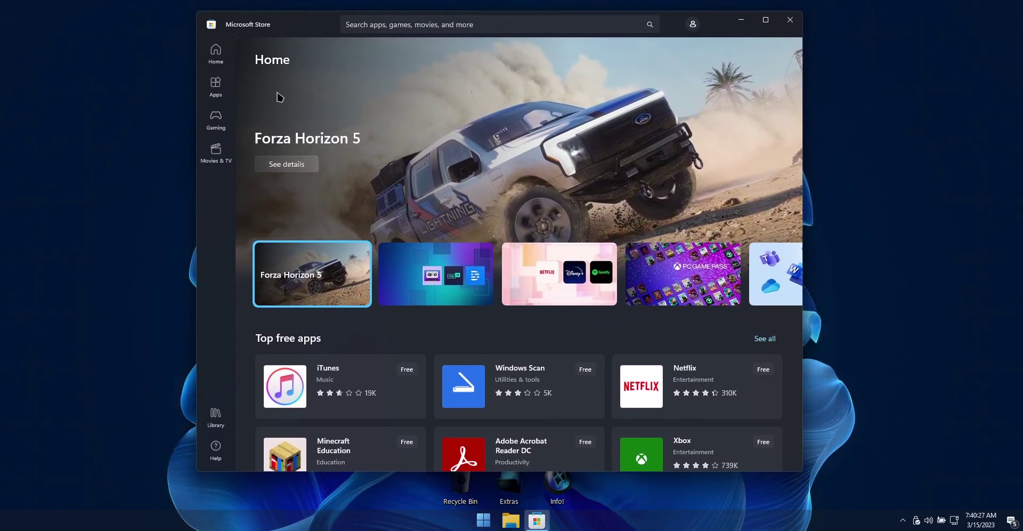
drag(350, 471, 353, 459)
mouse_move(312, 276)
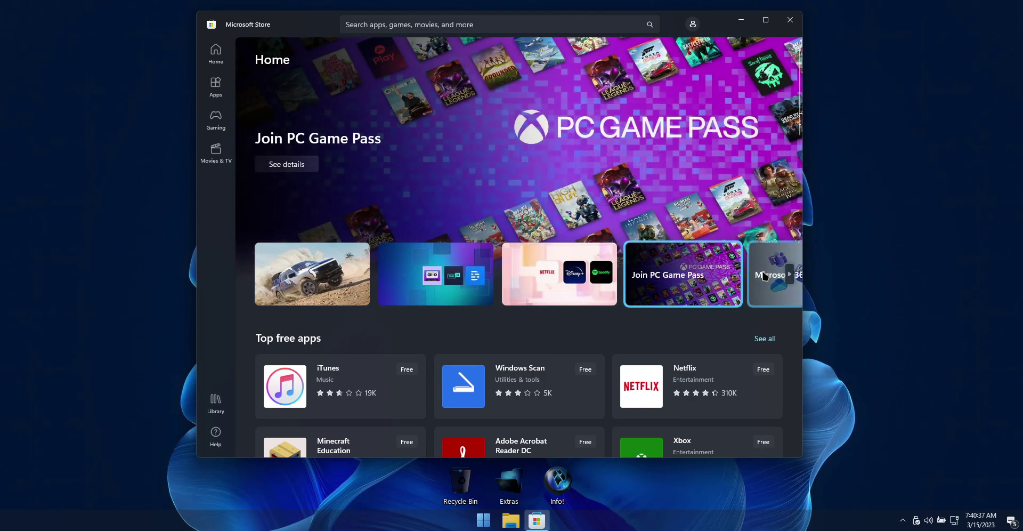
click(789, 275)
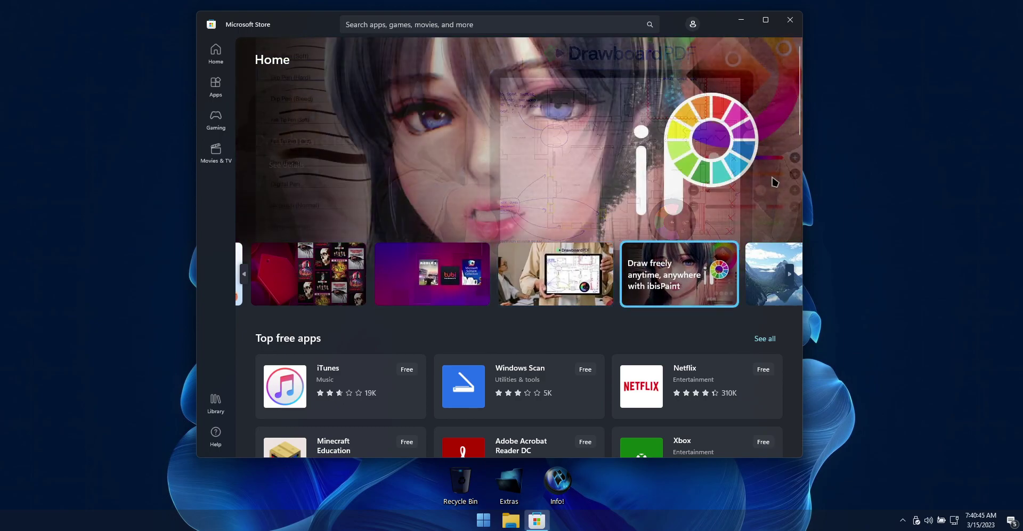
- Turn off App updates and Video autoplay in the Microsoft Store settings and highlight the version number
click(693, 24)
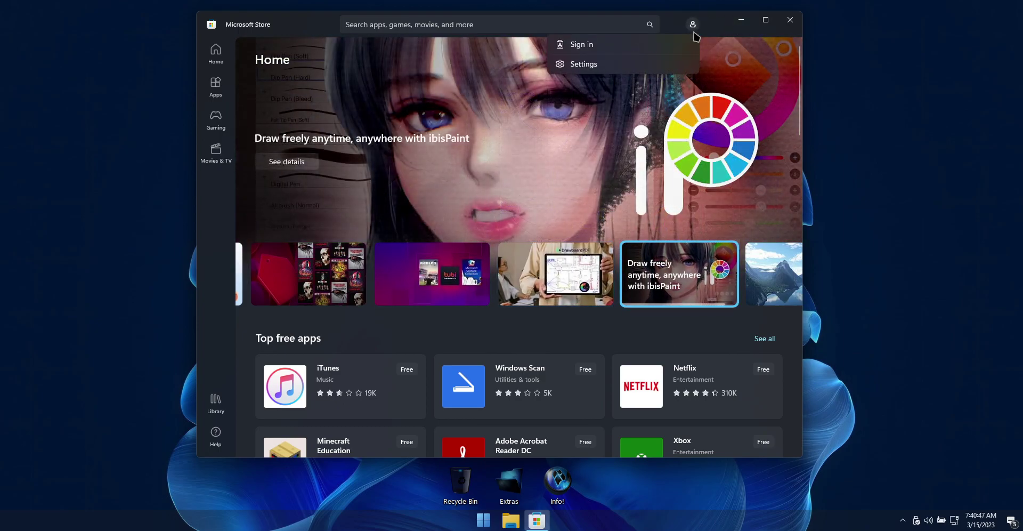
click(622, 64)
click(763, 100)
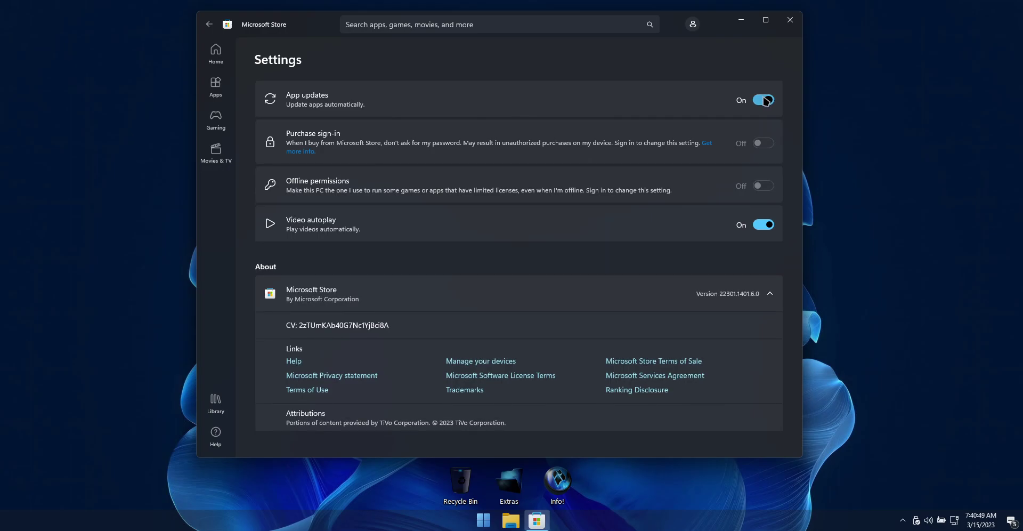
click(758, 224)
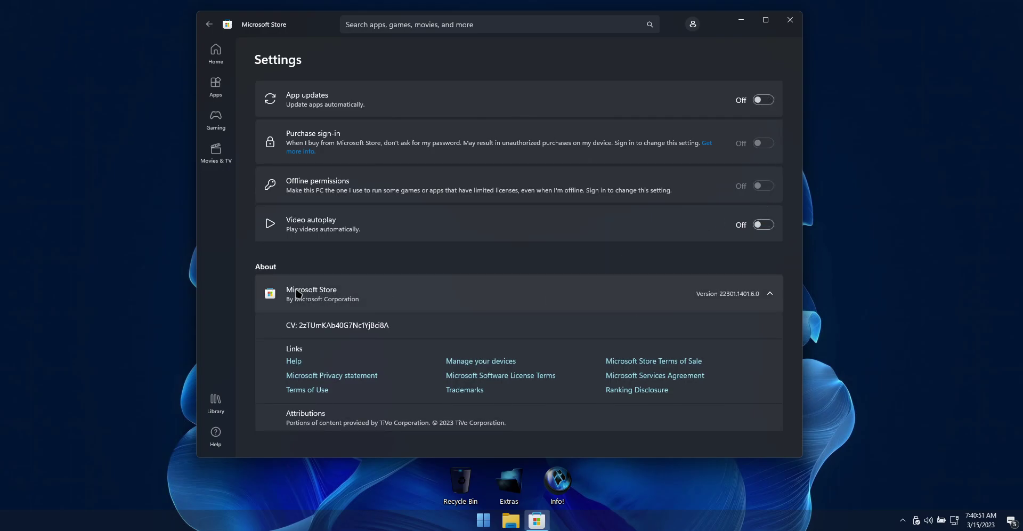
drag(698, 296, 742, 298)
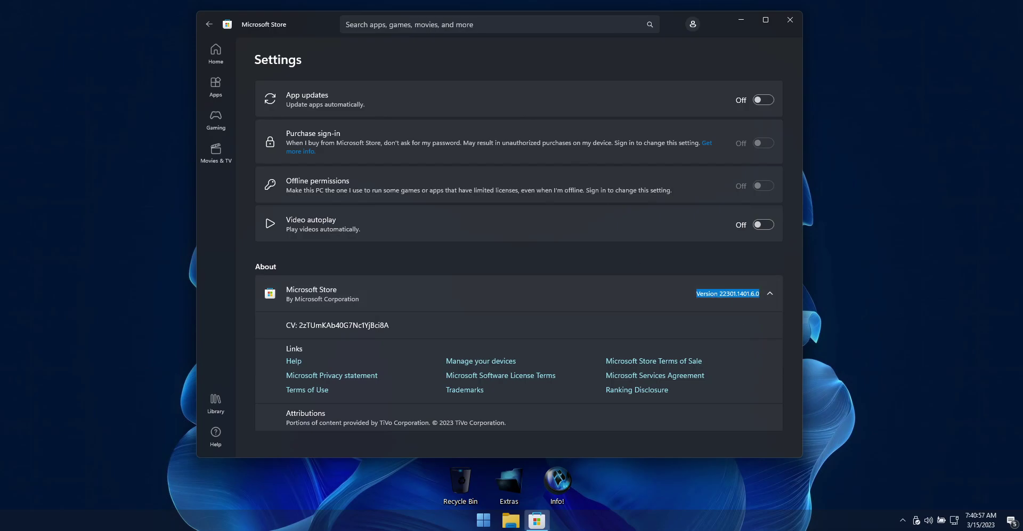
- Search the store for "snipping", open the Snipping Tool page and look through its description and reviews
click(509, 27)
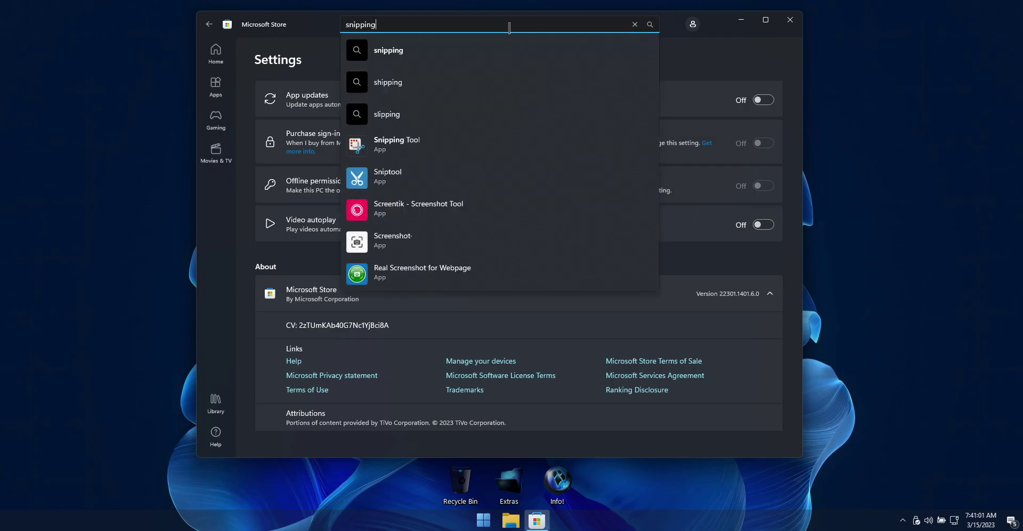
click(480, 144)
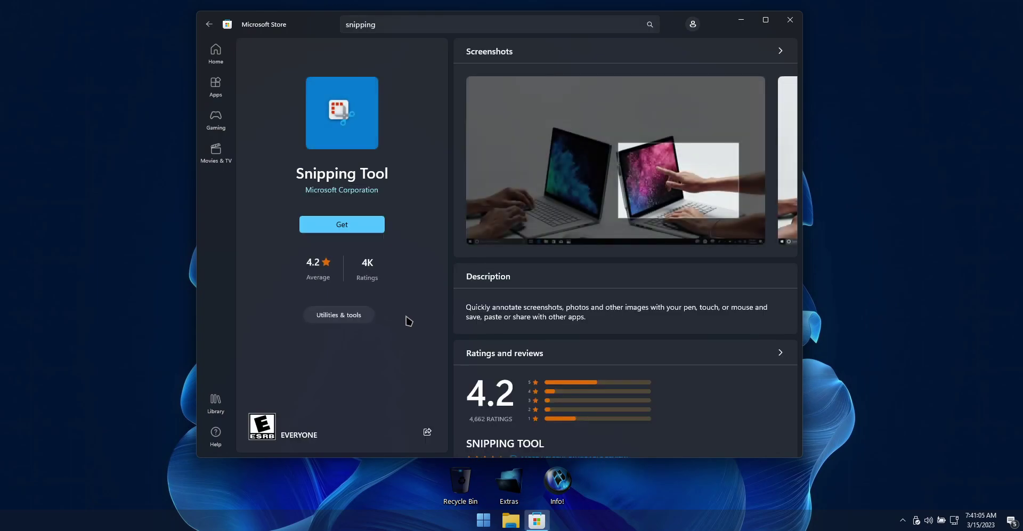
scroll(549, 354, down, 1)
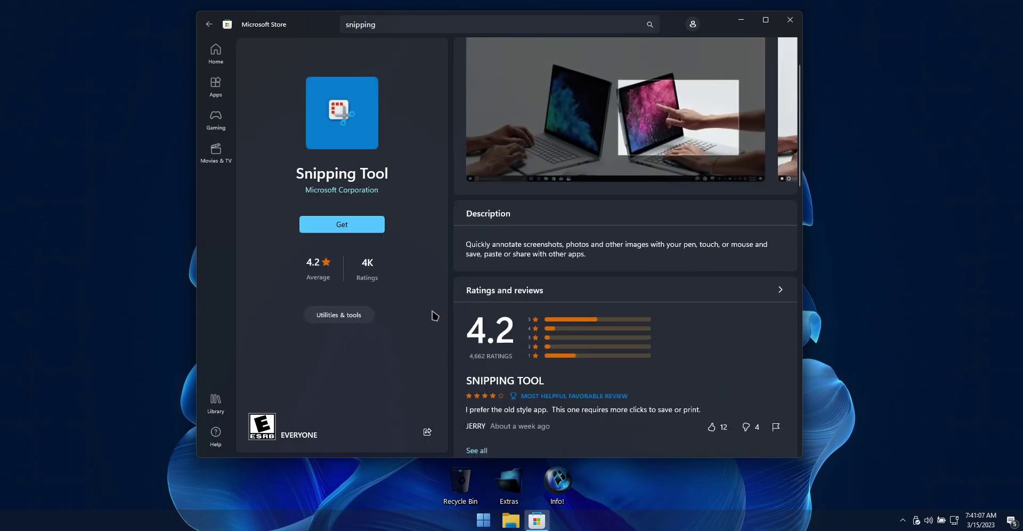
scroll(702, 331, down, 2)
scroll(700, 332, up, 3)
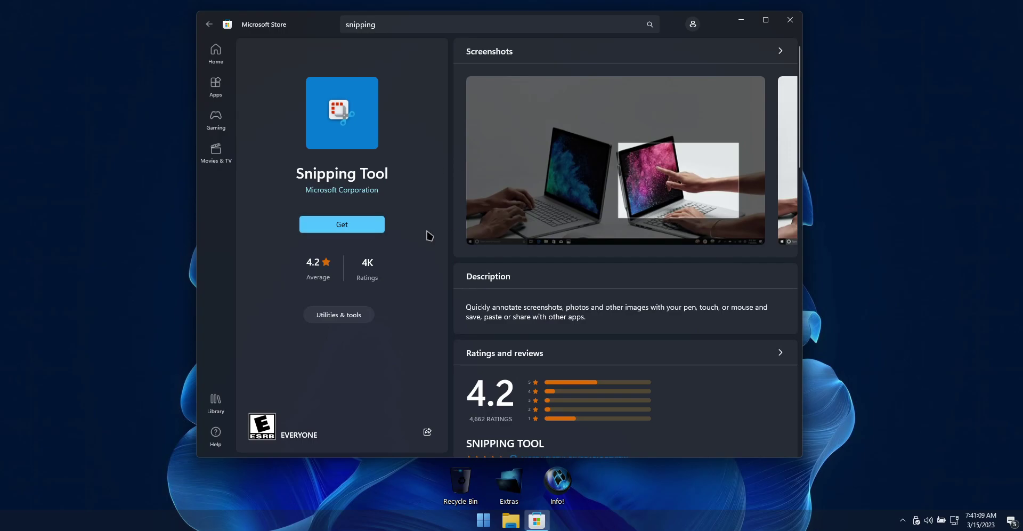
- Install Snipping Tool from its store page and open it, and close both the store and Snipping Tool windows
click(373, 228)
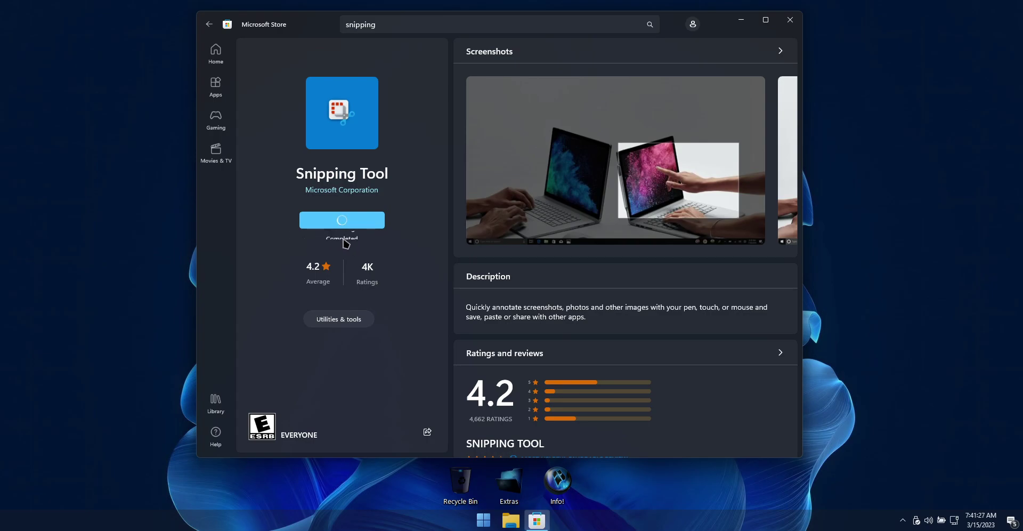
click(356, 228)
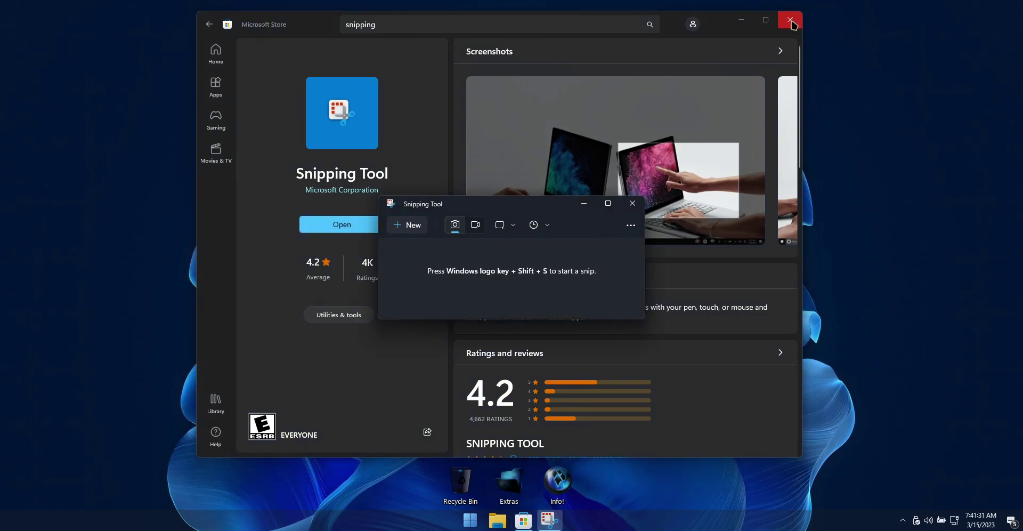
click(791, 21)
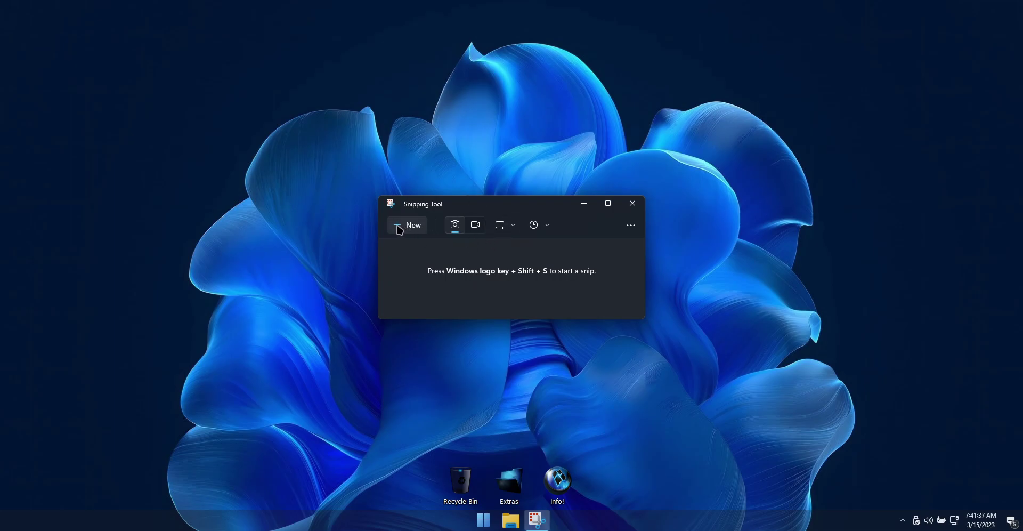
click(632, 203)
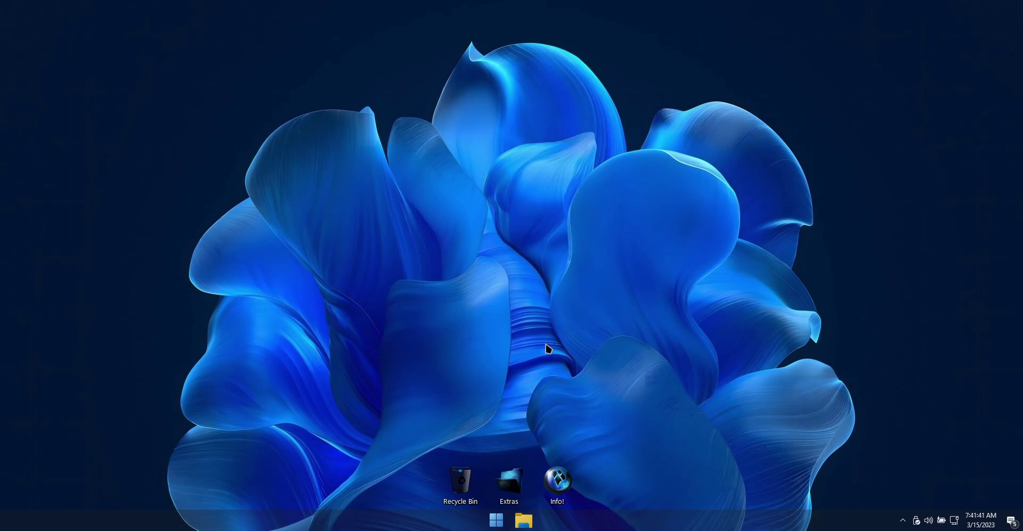
- Check the Apps group for Snipping Tool, and reopen Microsoft Store to look through the app collections on its home page
click(496, 520)
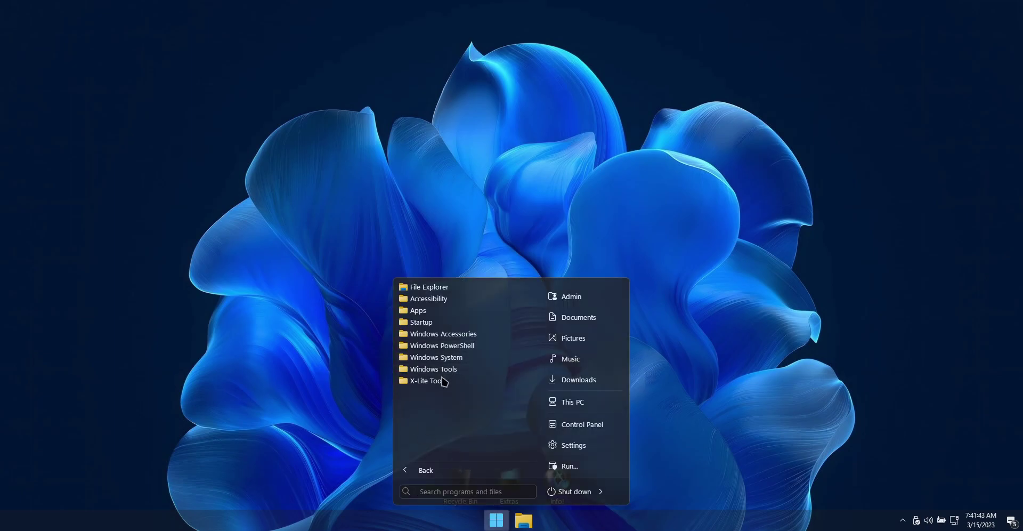
click(421, 310)
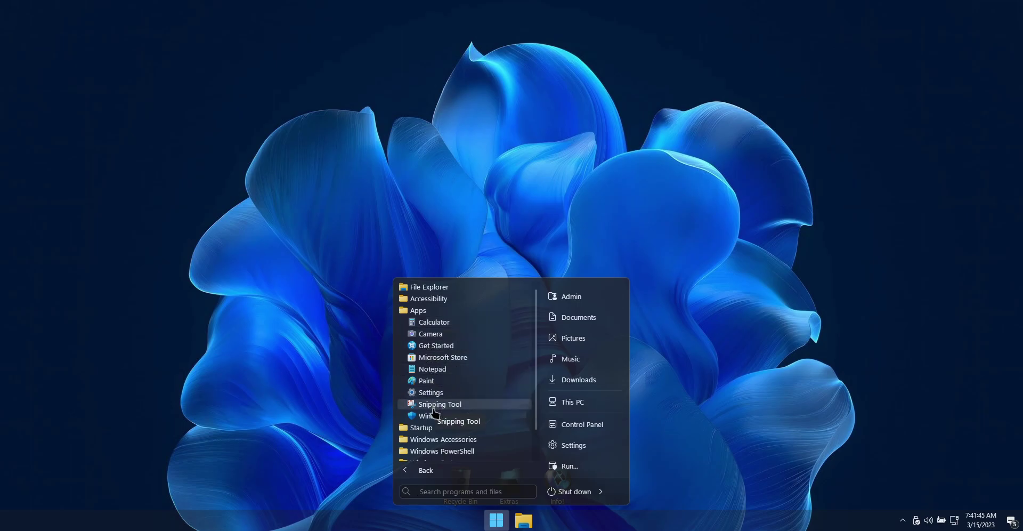
click(580, 452)
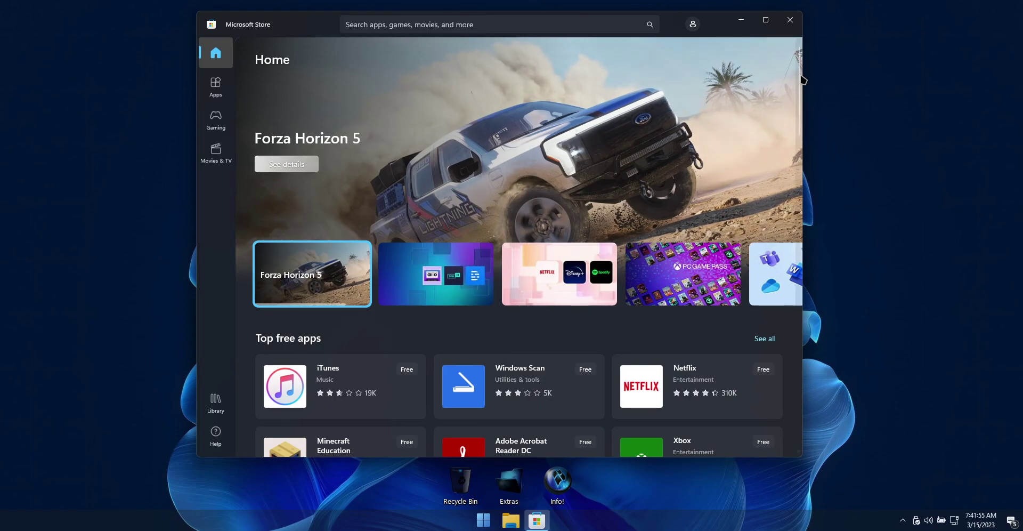
scroll(799, 137, down, 3)
scroll(802, 139, down, 6)
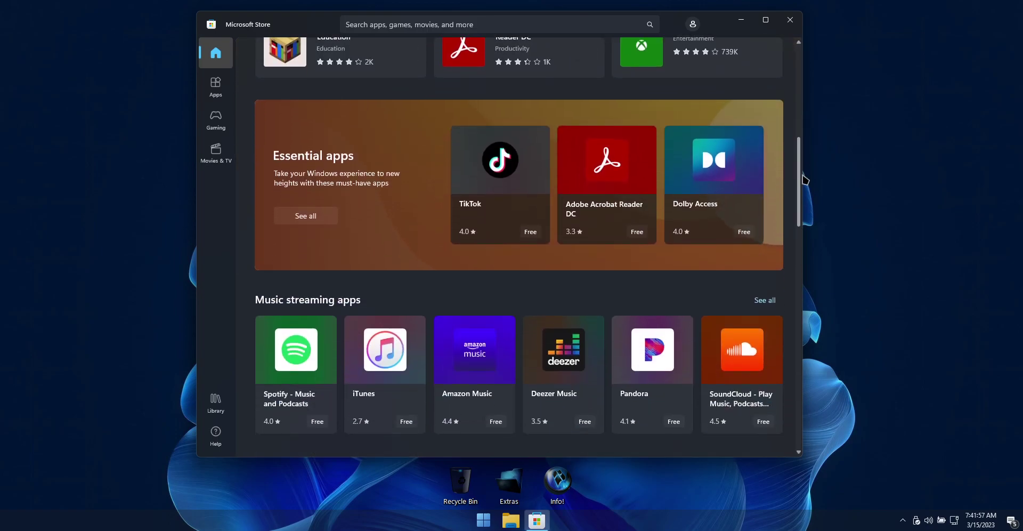
drag(806, 208, 816, 46)
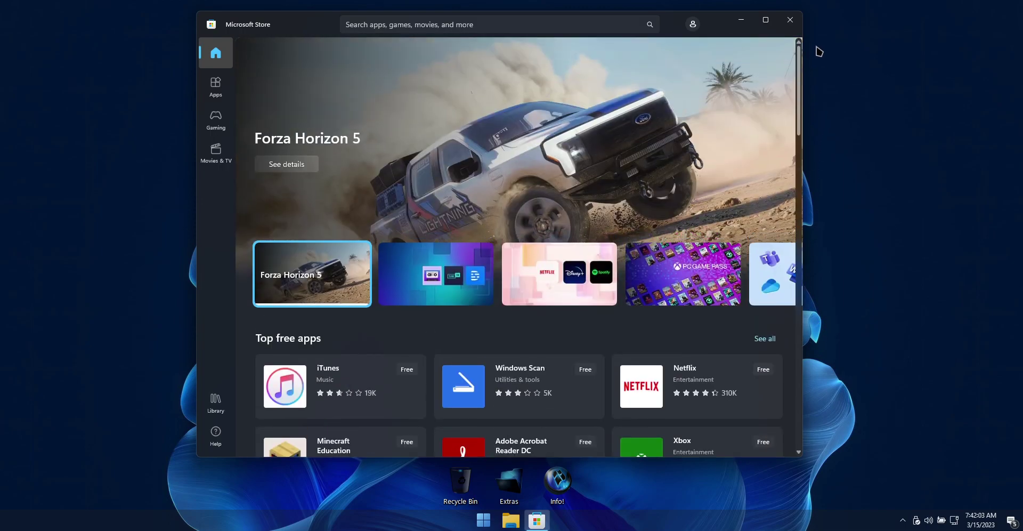
- Search the store for "xbox", install the Xbox app and open it
click(568, 29)
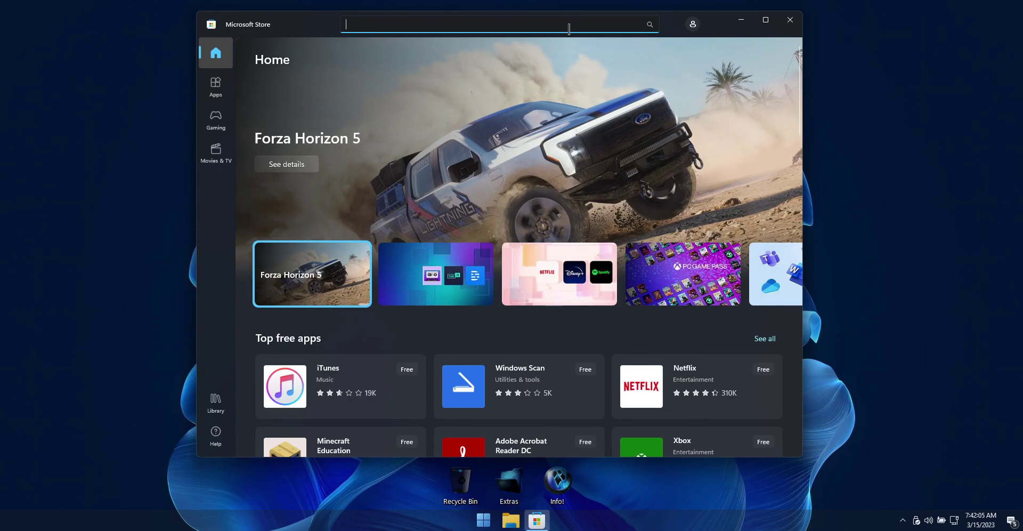
key(Return)
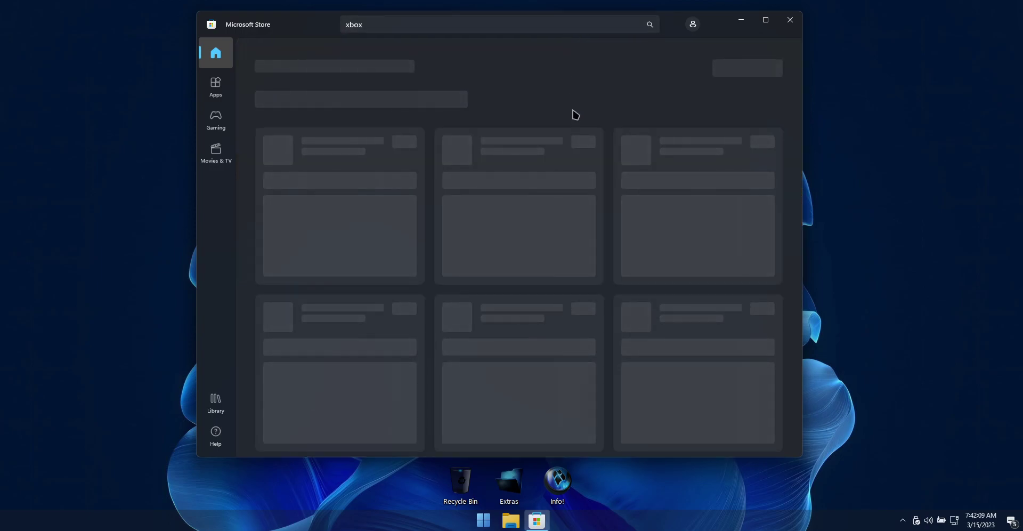
click(722, 152)
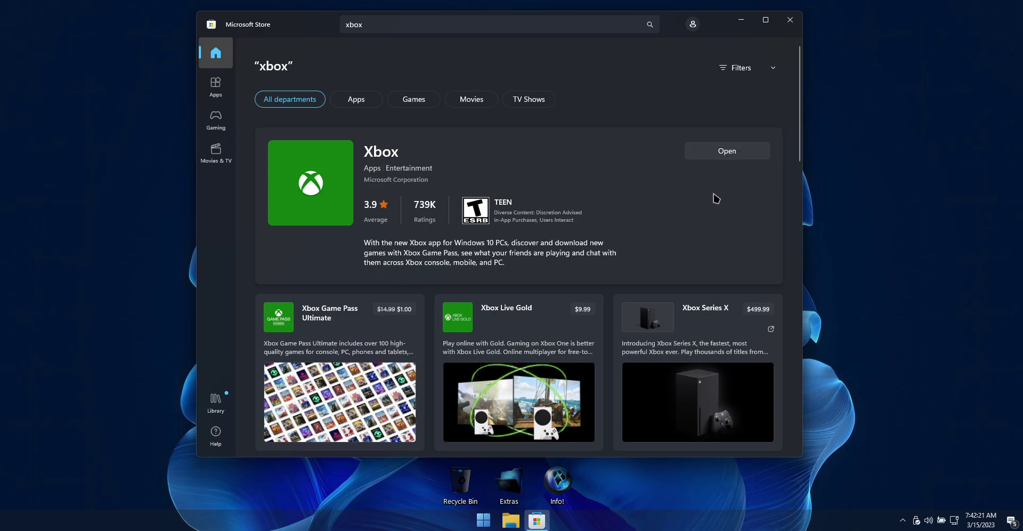
click(727, 151)
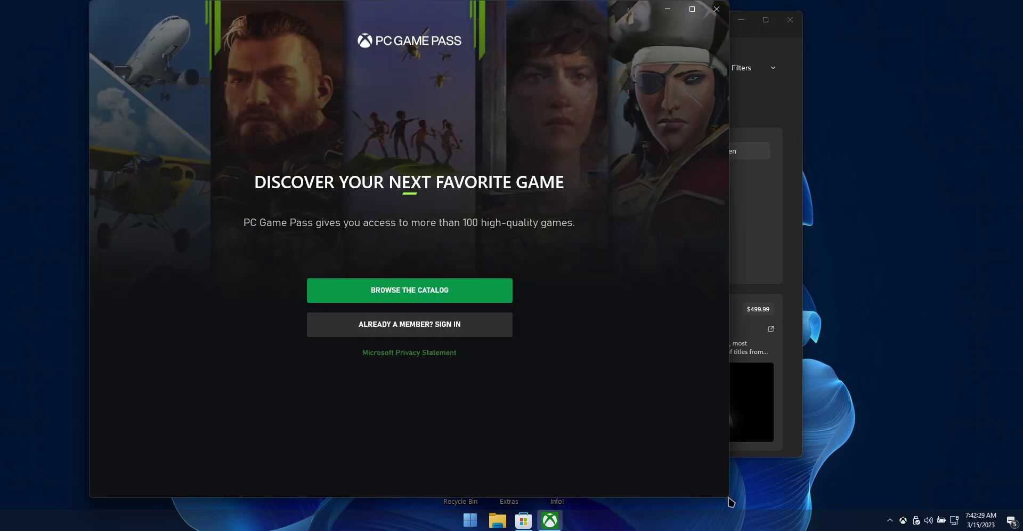
- Shrink the Xbox window, move it over the store window, and open the PC Game Pass catalog
drag(731, 502, 652, 396)
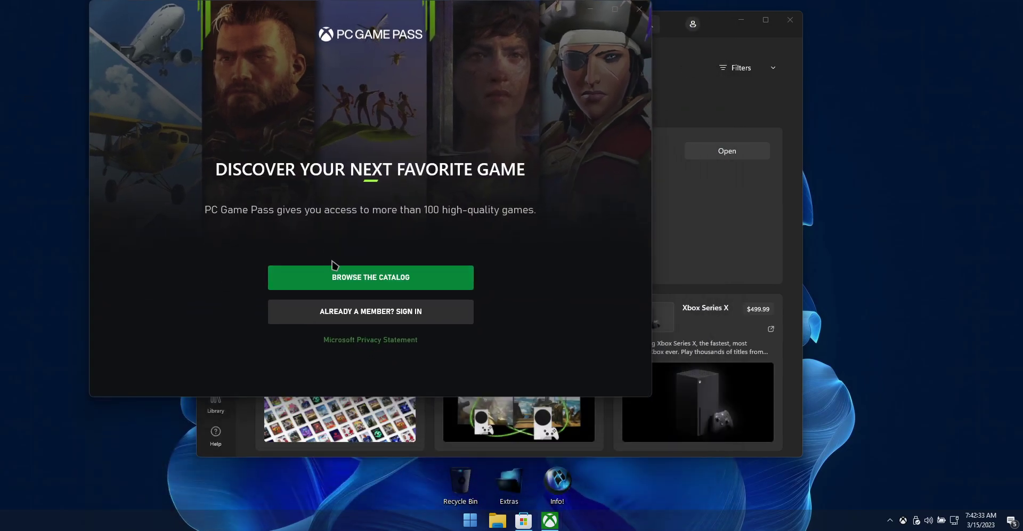
drag(541, 8, 679, 75)
click(526, 343)
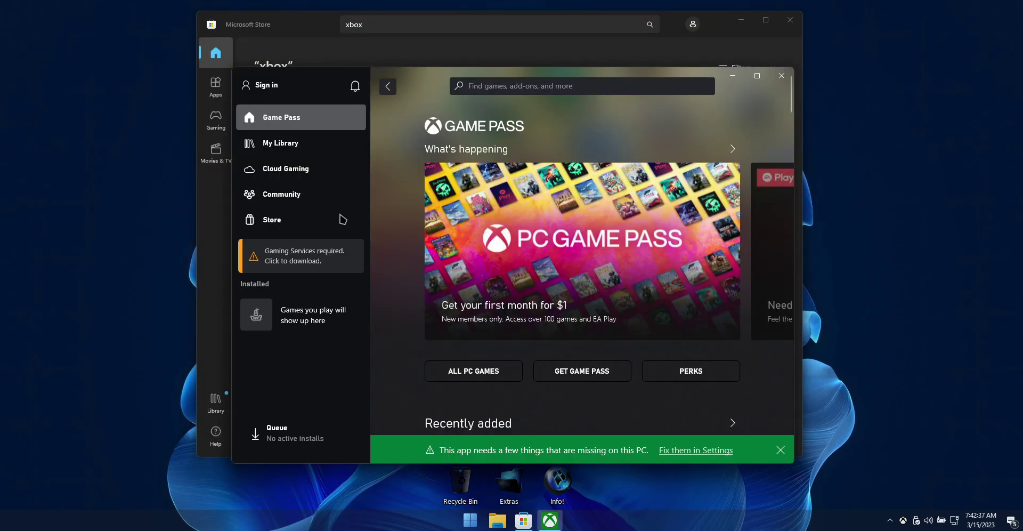
- View the Xbox app's settings, and close the settings and the Xbox window
click(261, 88)
click(278, 142)
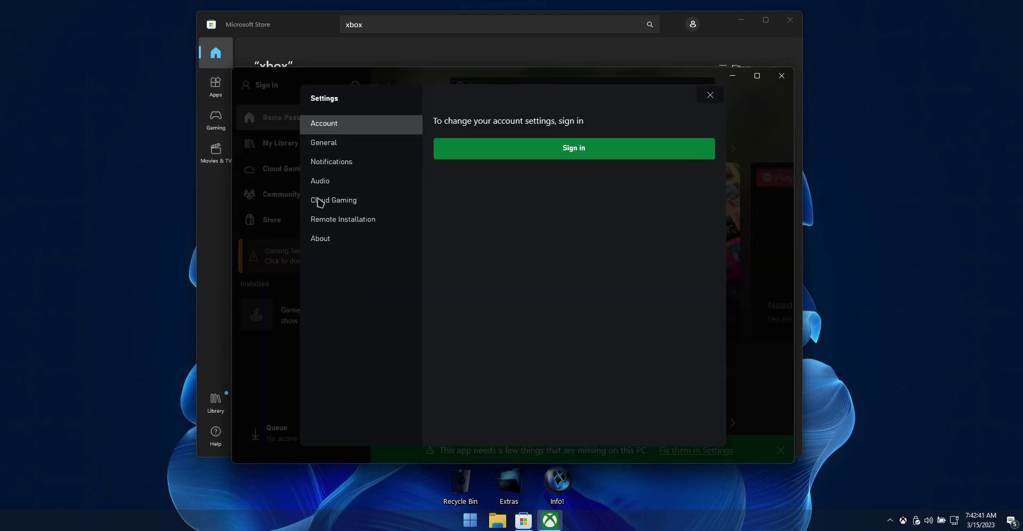
click(710, 95)
click(781, 76)
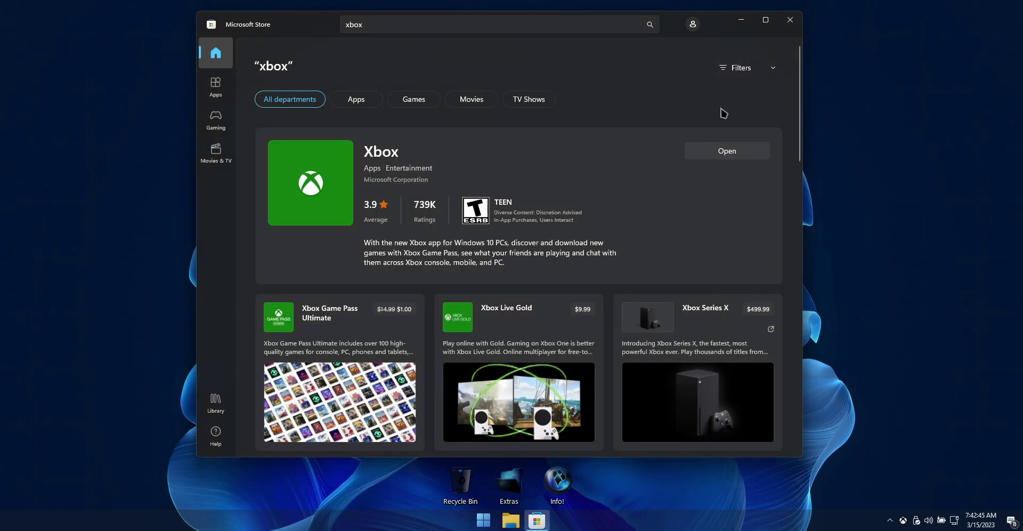
- Clear the "xbox" search text in Microsoft Store and view the store's settings
click(599, 29)
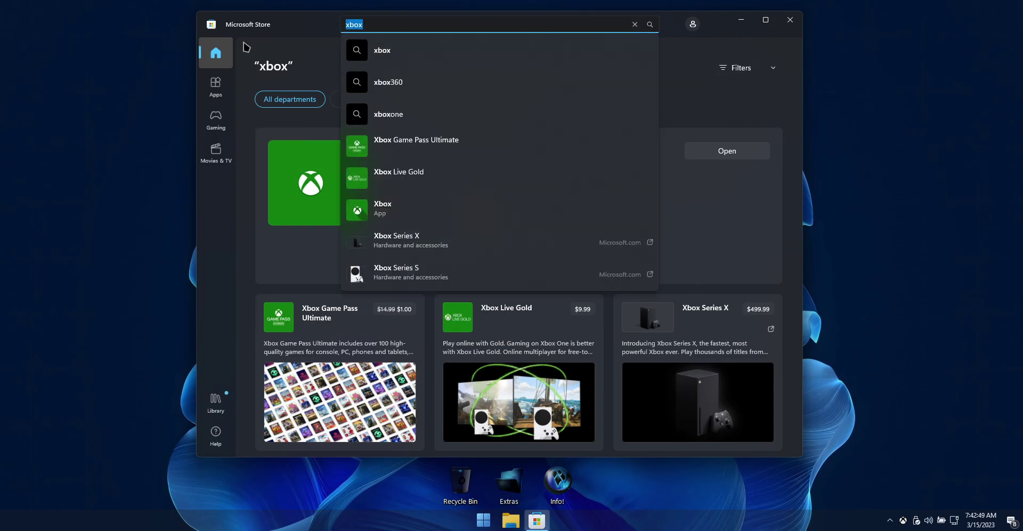
key(BackSpace)
click(692, 24)
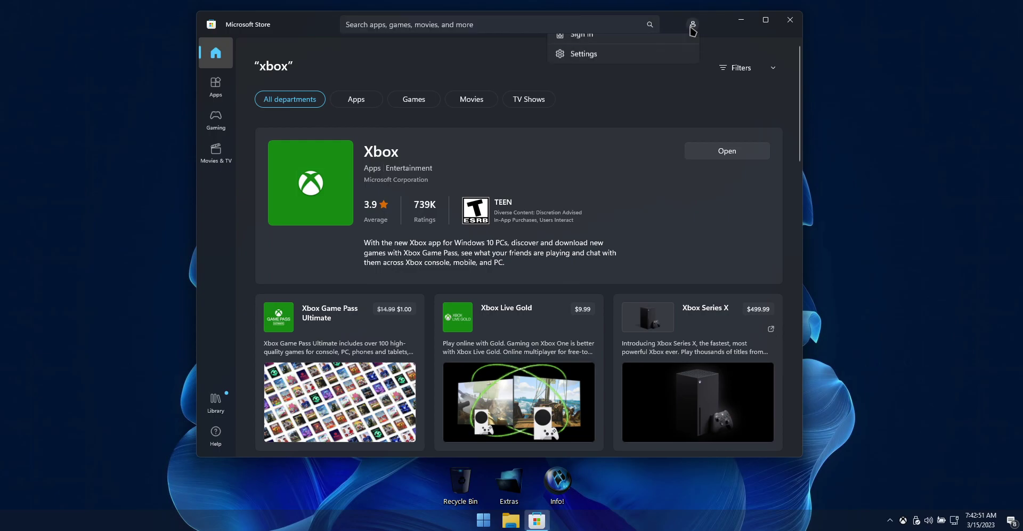
click(642, 66)
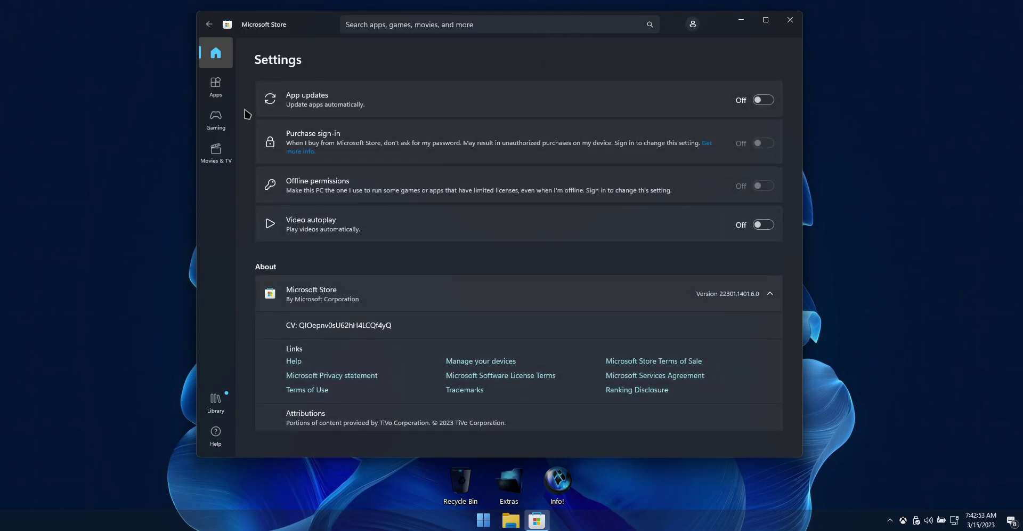
- View the store's Apps page, look through the installed apps in the Library, and close the store
click(220, 86)
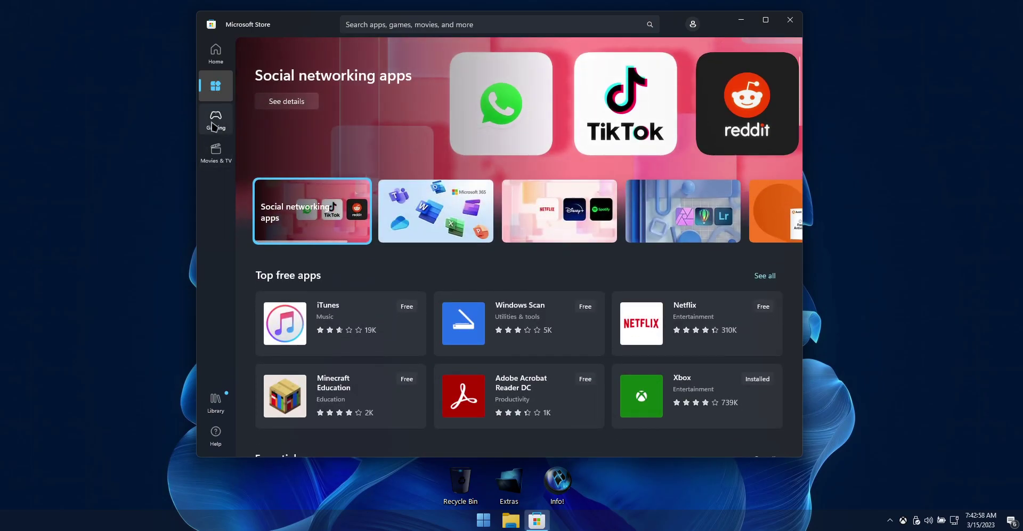
click(218, 401)
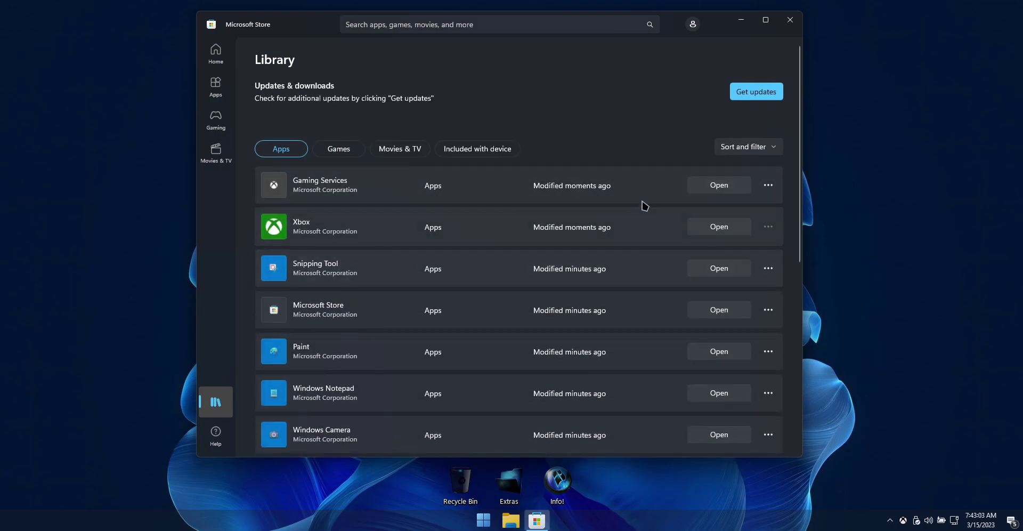
scroll(645, 224, down, 5)
scroll(650, 241, down, 2)
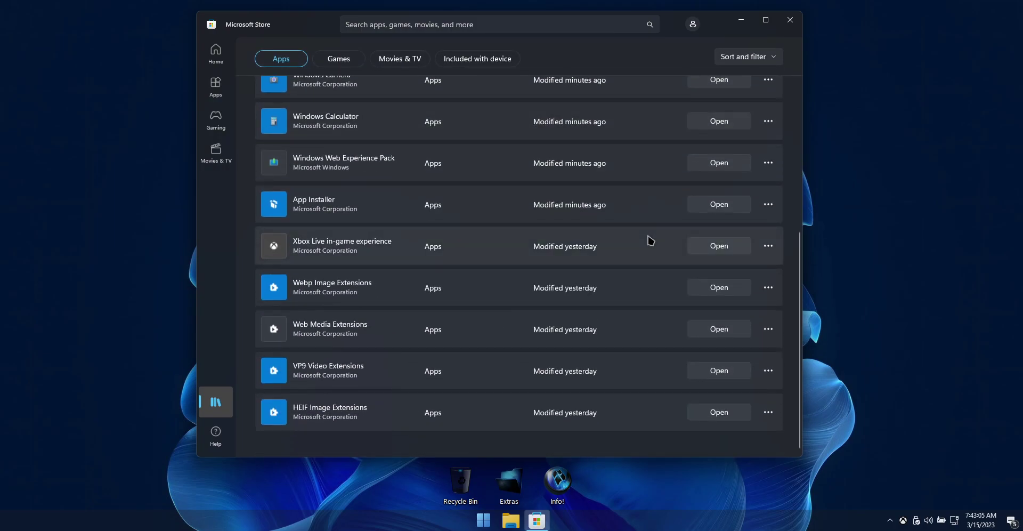
scroll(651, 241, up, 4)
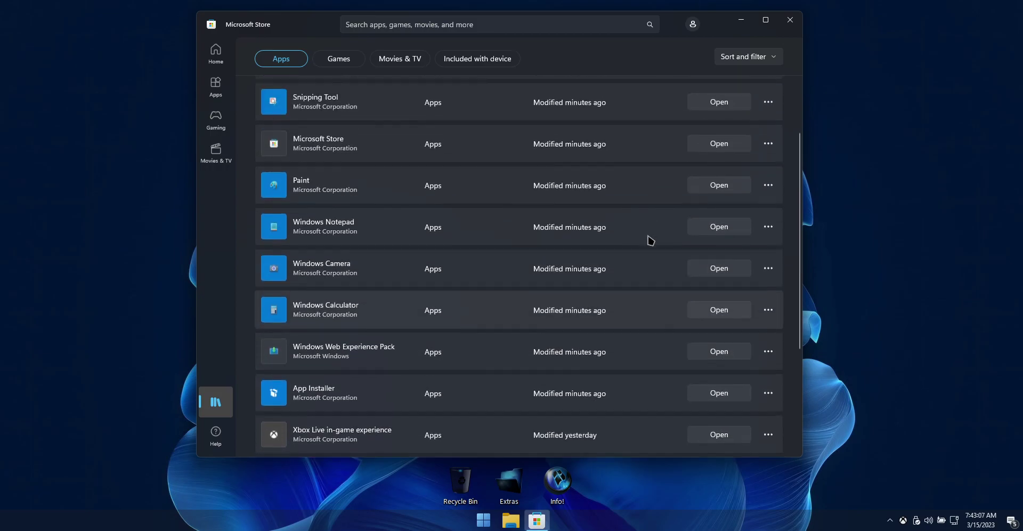
scroll(651, 241, up, 4)
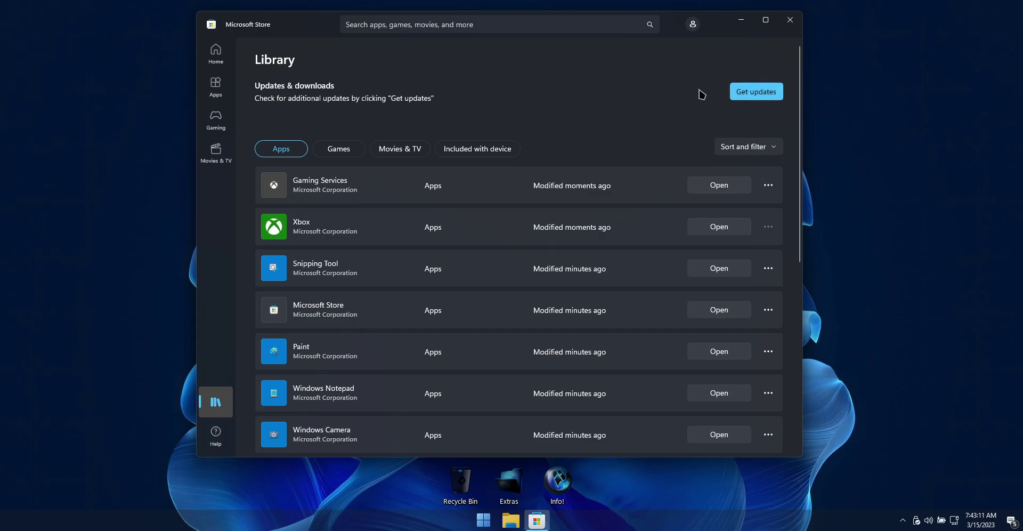
click(790, 20)
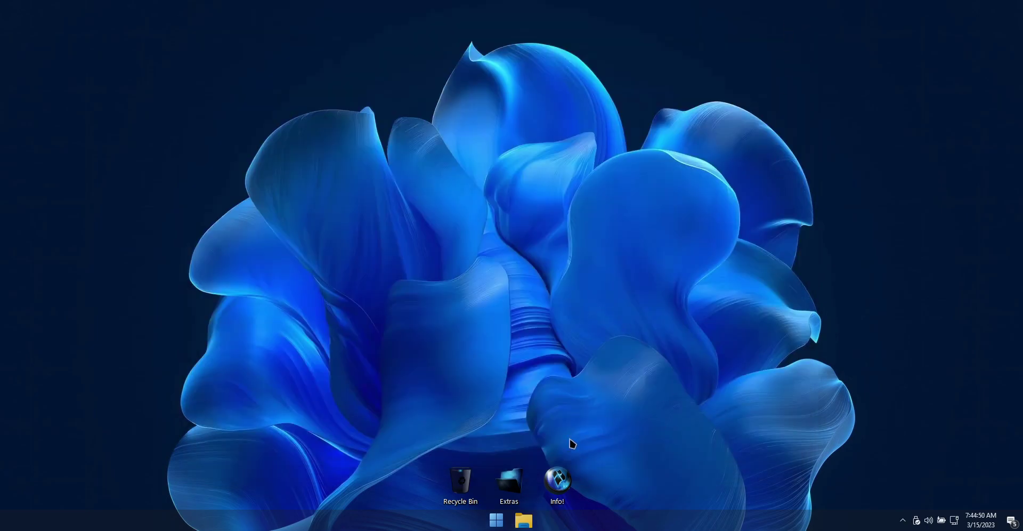
- Run FirefoxSetup.exe from the Extras folder to install Firefox, and minimize the folder window
double_click(509, 488)
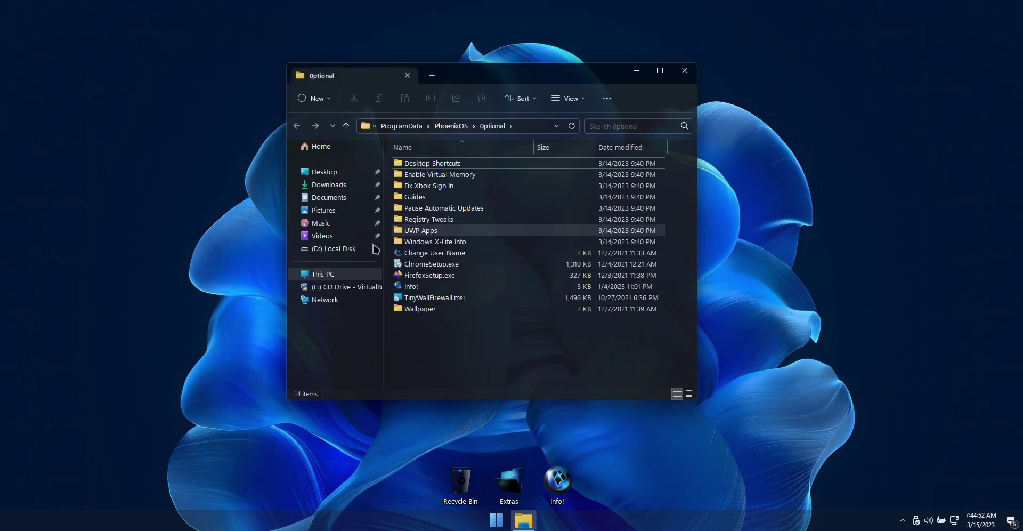
click(416, 277)
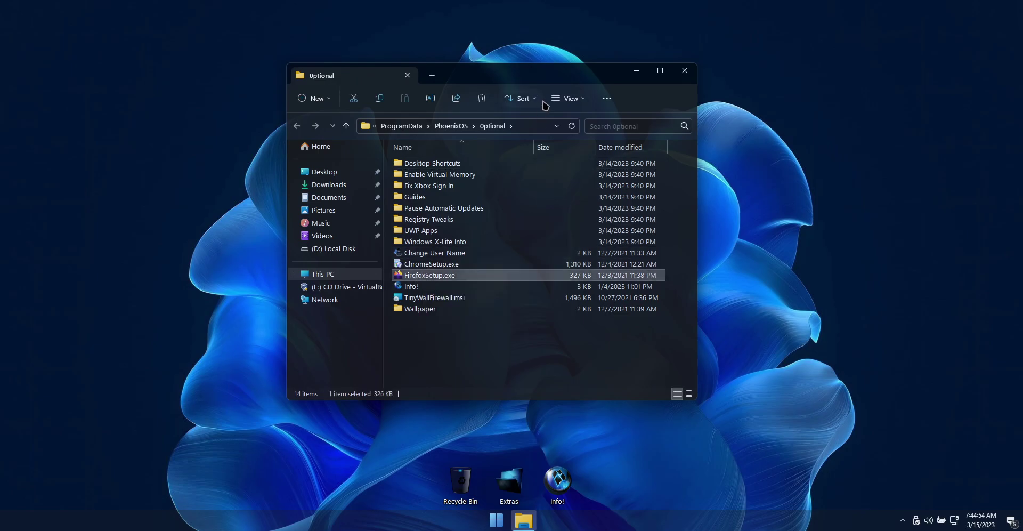
drag(565, 79, 304, 36)
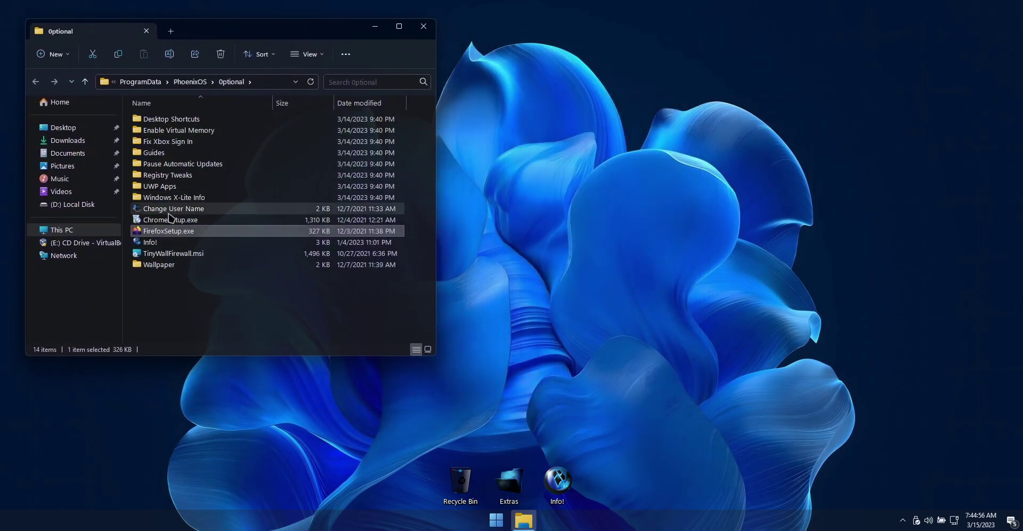
double_click(163, 231)
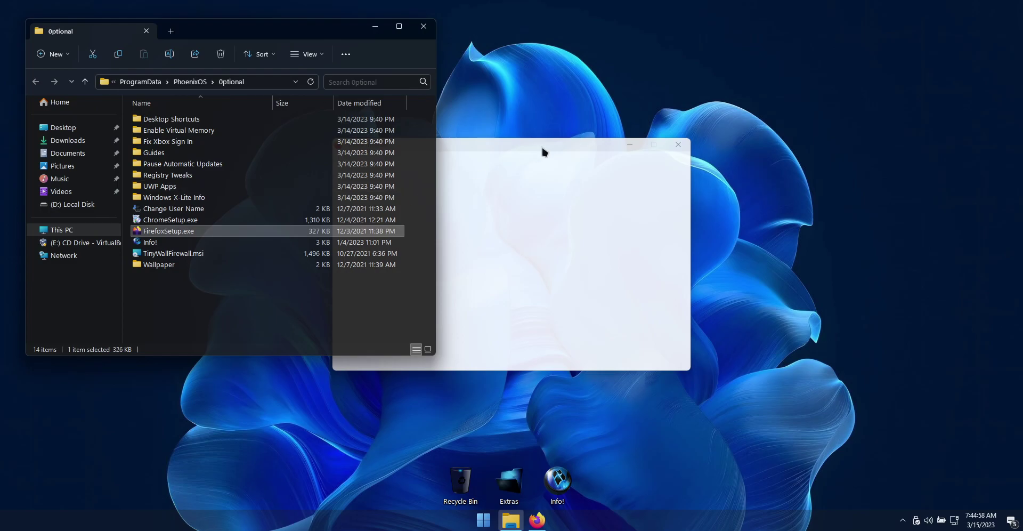
drag(616, 131, 658, 172)
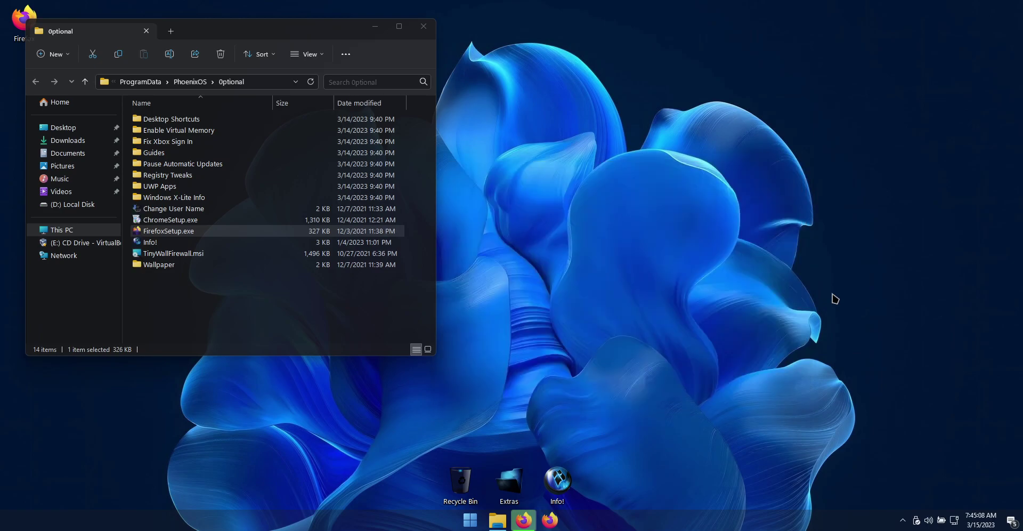
click(376, 27)
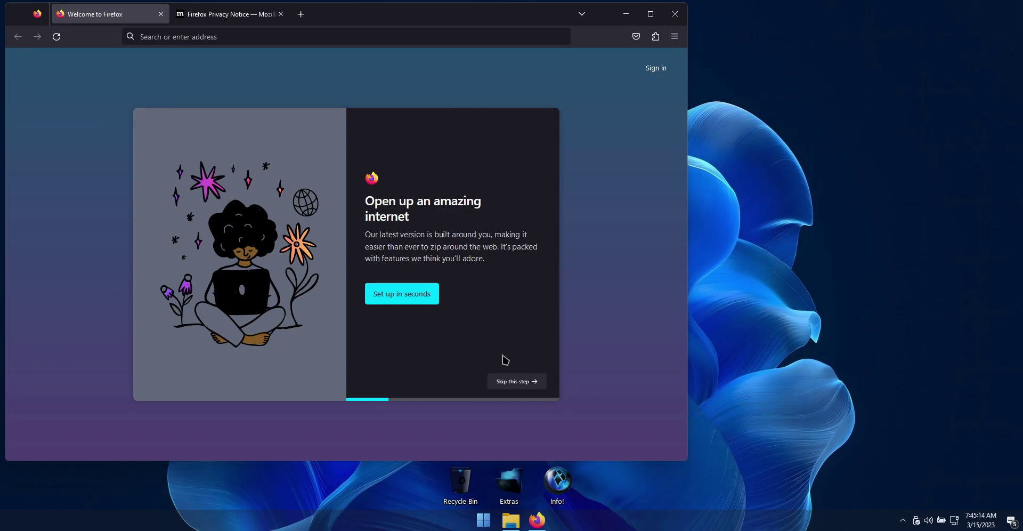
- Skip through the Firefox welcome screens, start browsing, and close the Firefox Privacy Notice tab
click(520, 381)
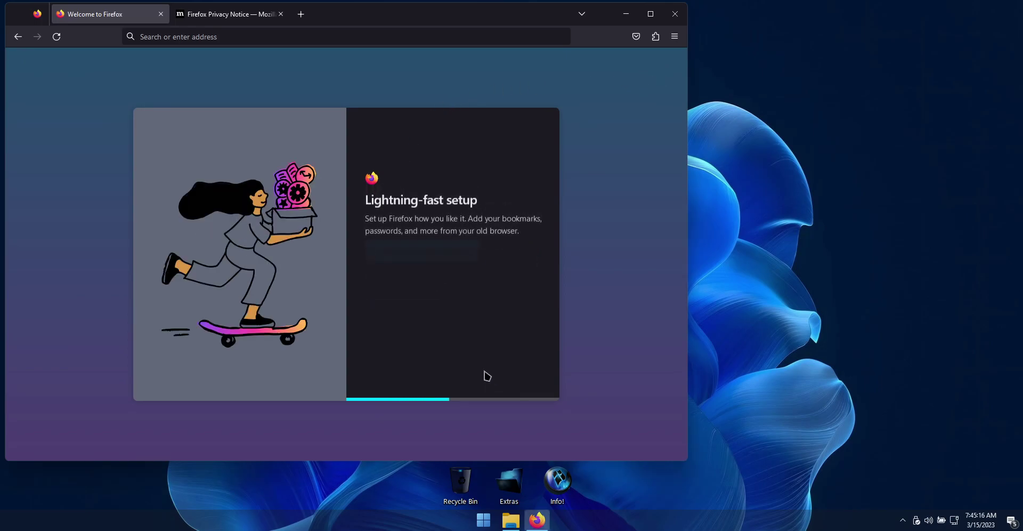
click(507, 382)
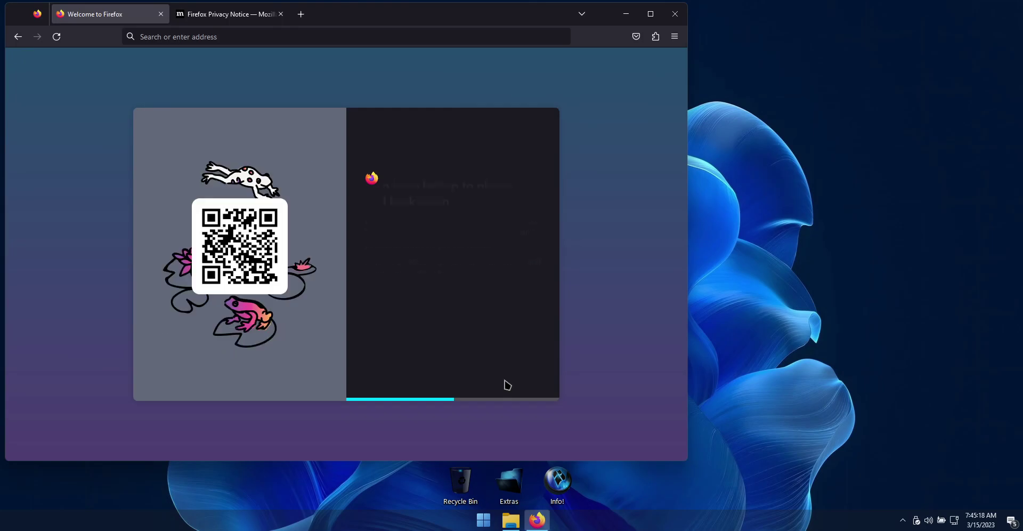
click(509, 382)
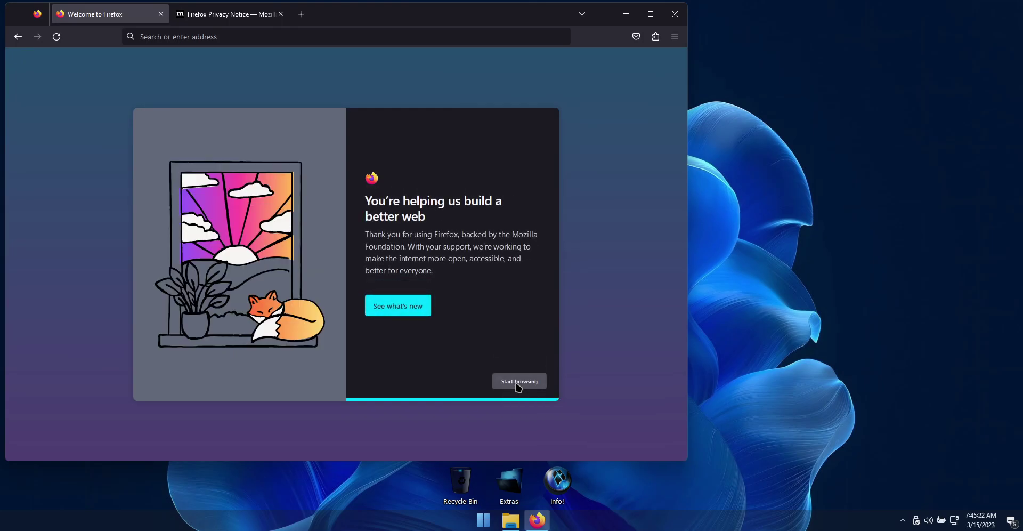
click(517, 382)
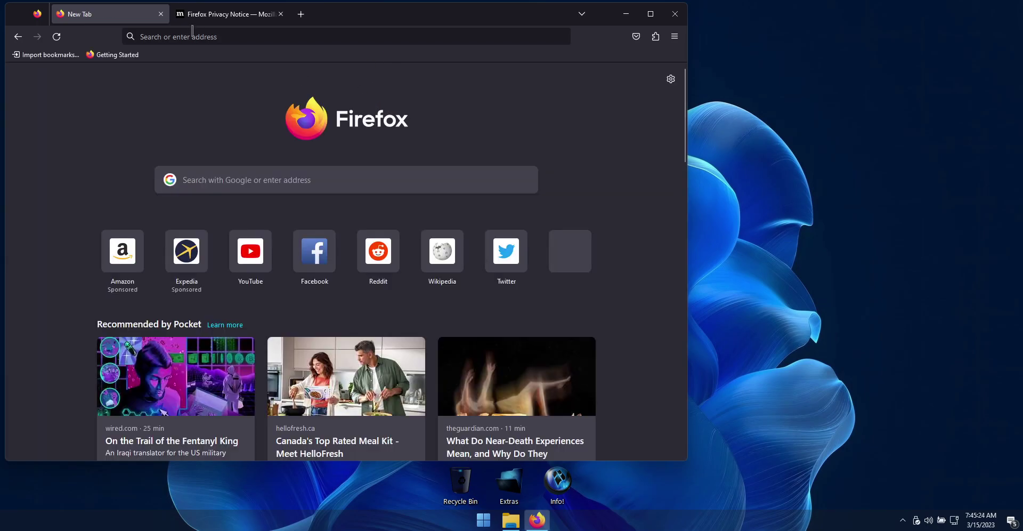
click(281, 14)
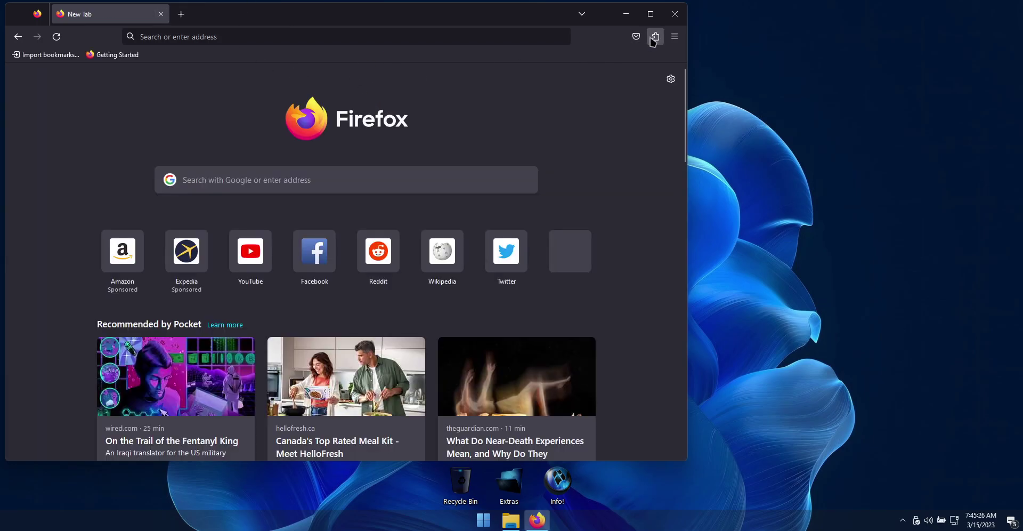
- Look through Firefox's new tab options and Home settings, and close both tabs to exit the browser
click(671, 80)
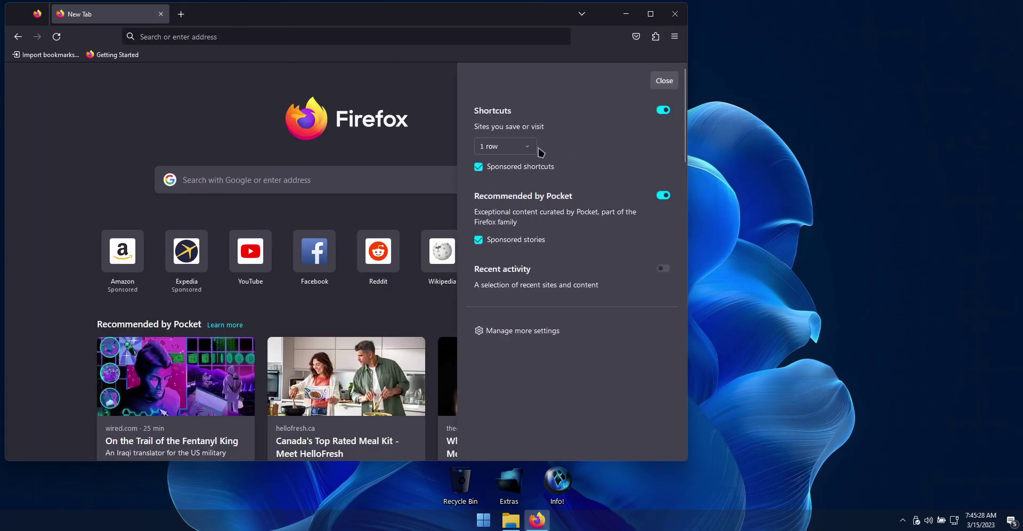
click(665, 83)
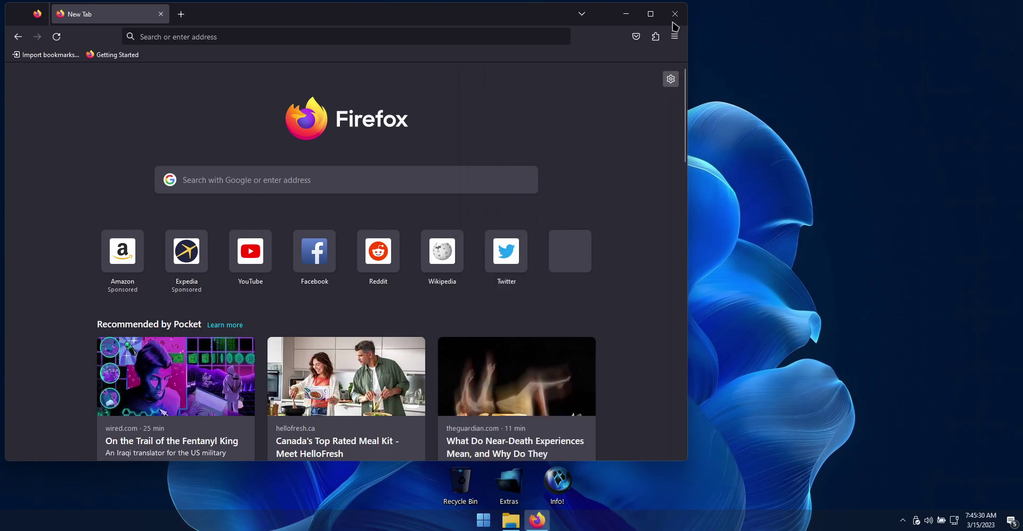
click(671, 79)
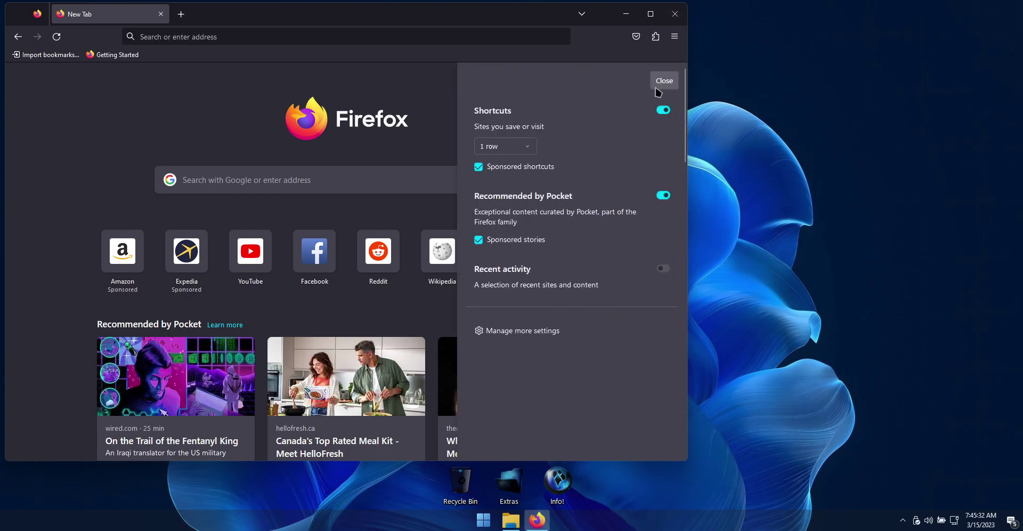
click(532, 330)
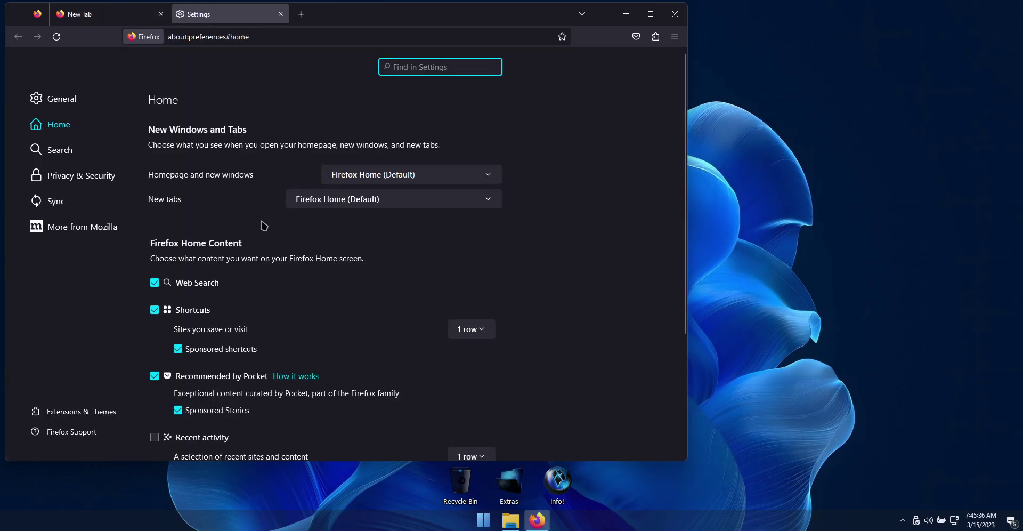
scroll(303, 368, down, 2)
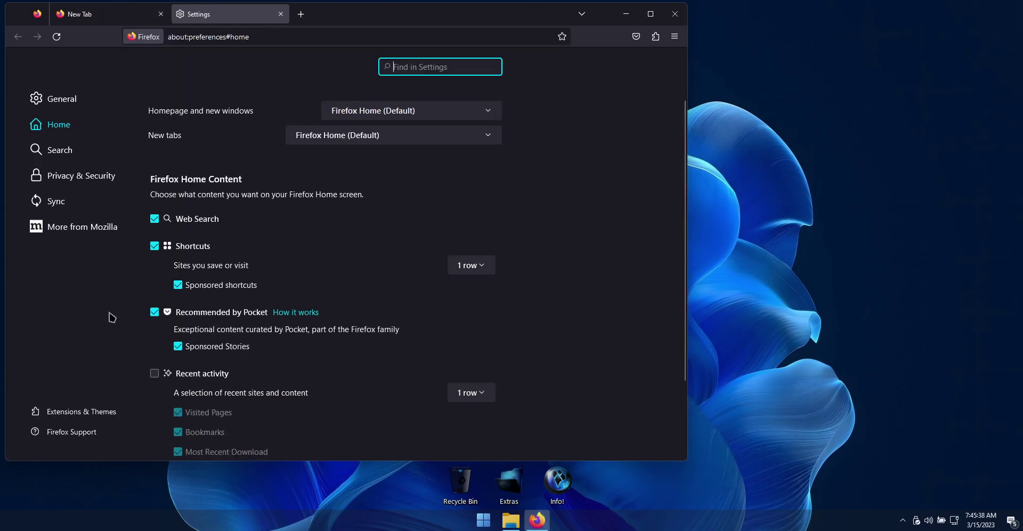
scroll(295, 291, down, 3)
scroll(366, 342, up, 5)
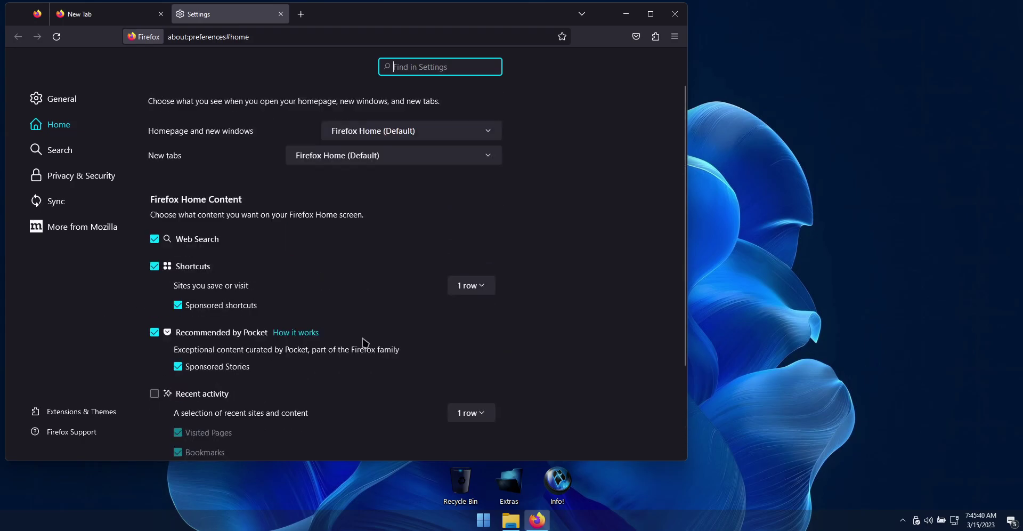
click(280, 15)
click(160, 15)
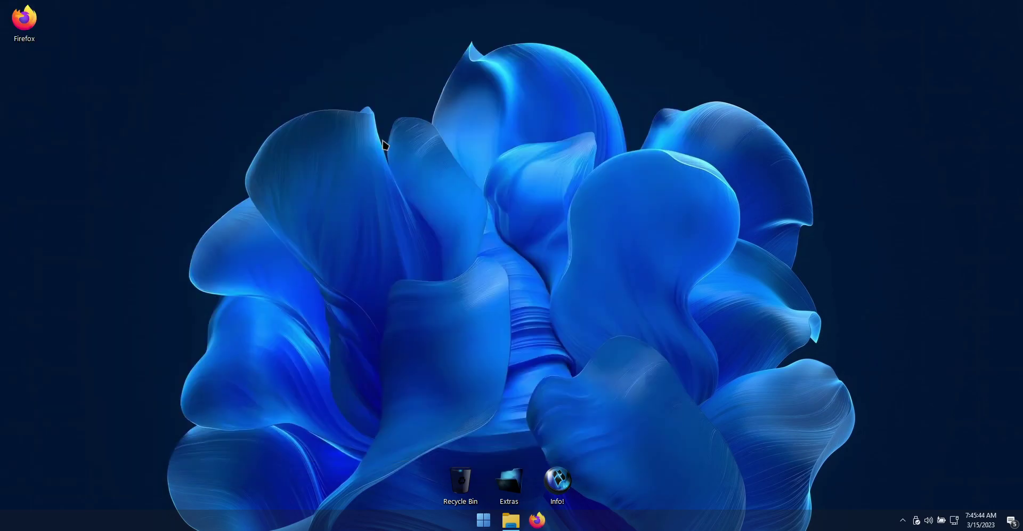
- Open Our Guides from the Guides folder in Extras, read through the Windows X-Lite guides page, and close the browser
double_click(509, 483)
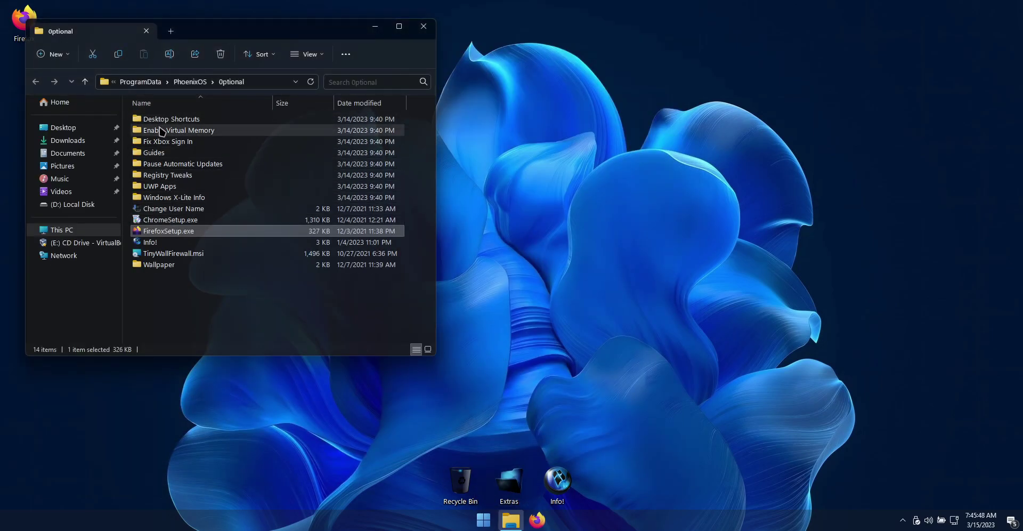
double_click(160, 153)
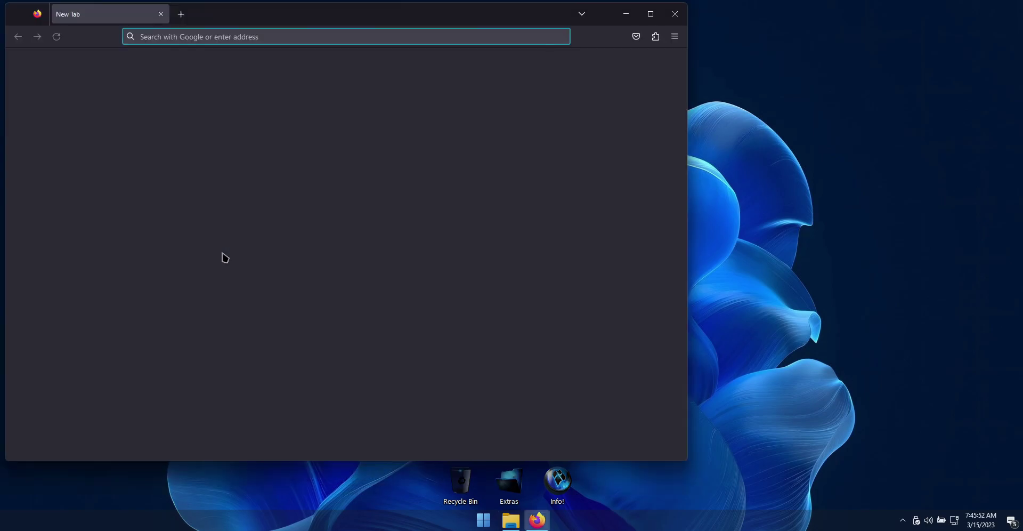
drag(408, 24, 562, 33)
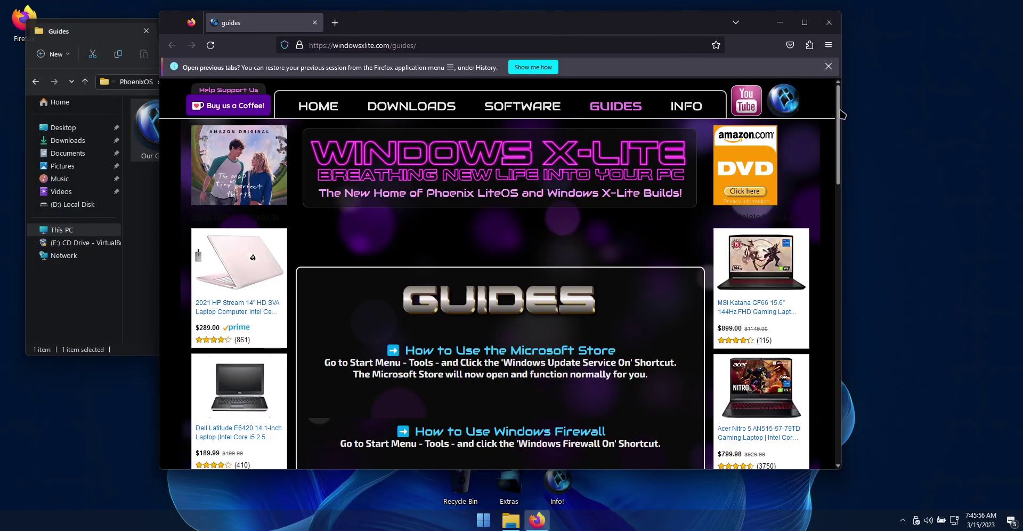
scroll(841, 138, down, 2)
scroll(841, 137, down, 5)
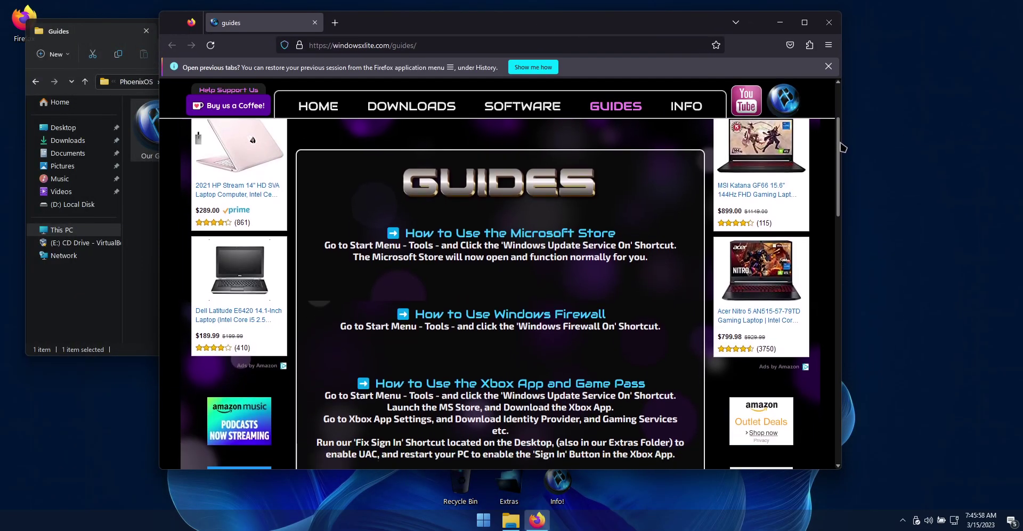
drag(842, 168, 837, 370)
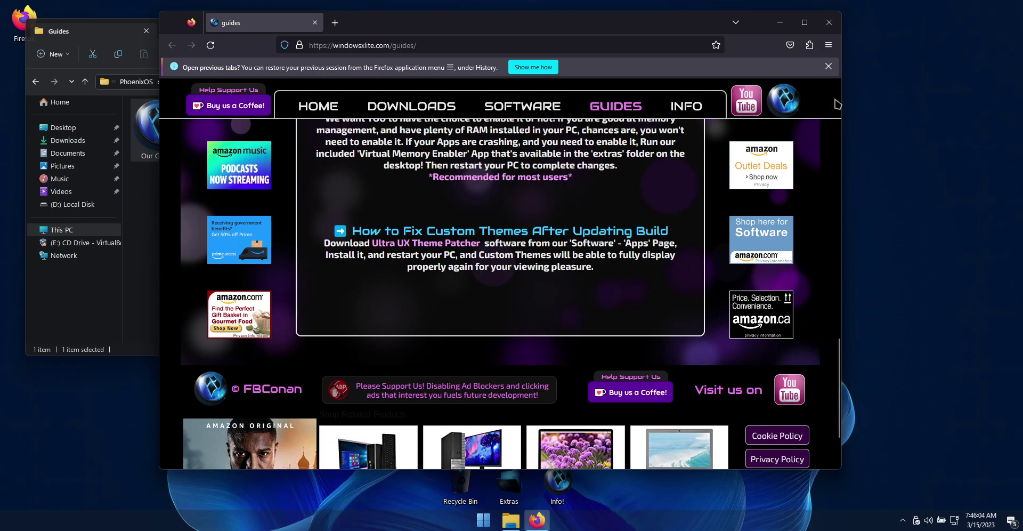
click(834, 30)
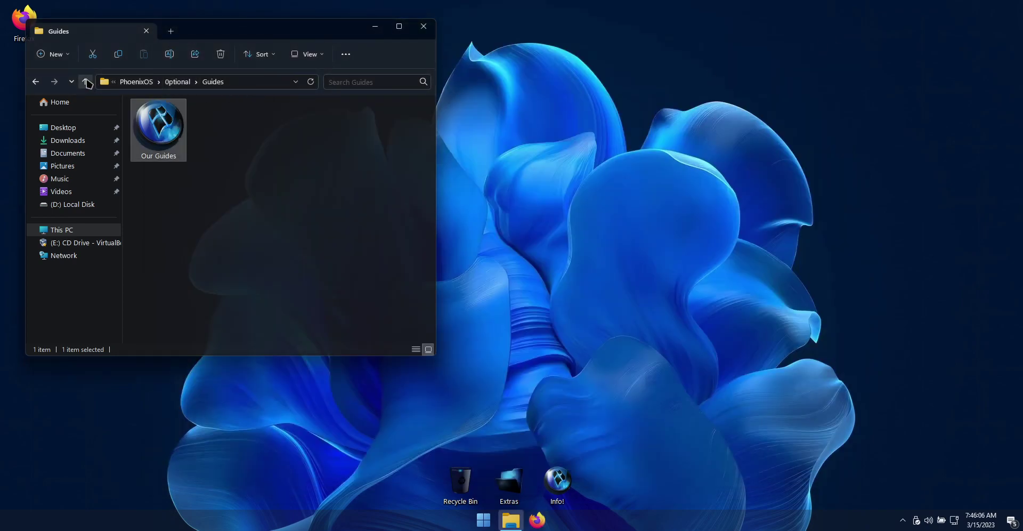
- Open Our Channel from the Windows X-Lite Info folder in Extras and look over the YouTube channel's home page
click(86, 82)
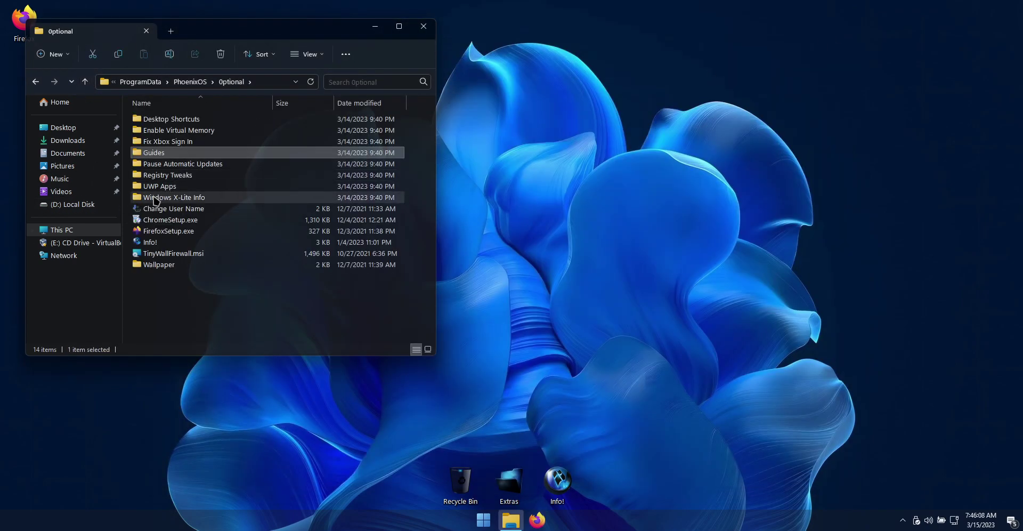
double_click(155, 199)
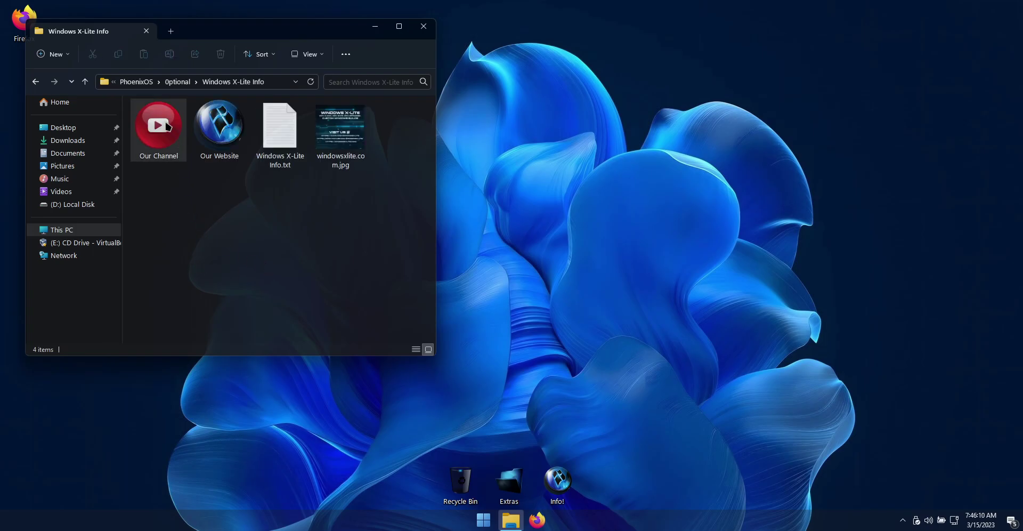
double_click(180, 151)
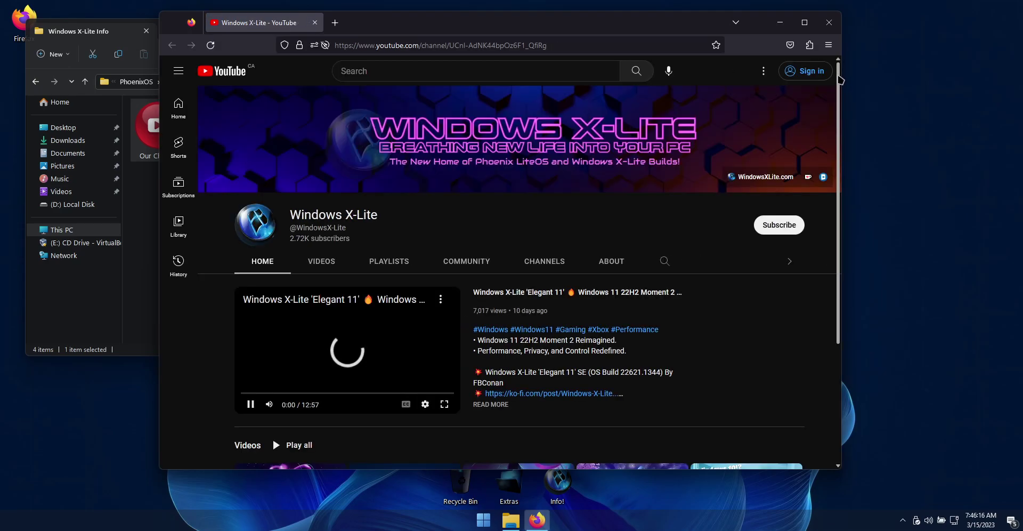
drag(840, 79, 834, 214)
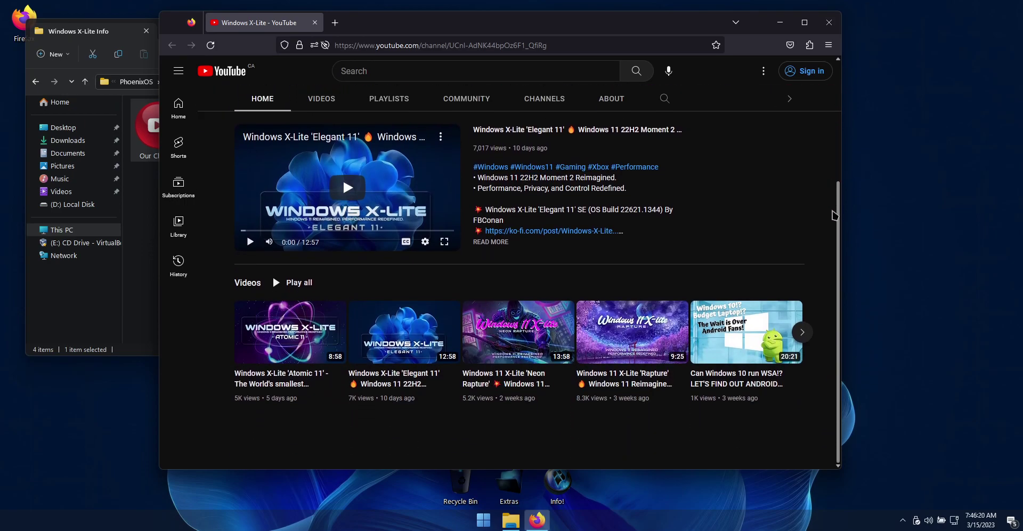
scroll(343, 257, up, 3)
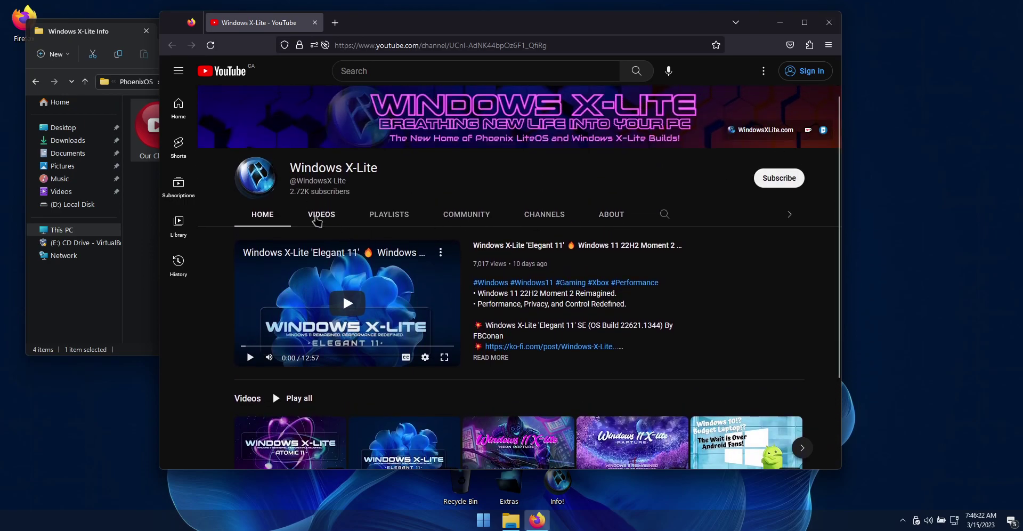
- Browse the Windows X-Lite channel's list of videos and close the browser
click(319, 218)
drag(839, 104, 842, 144)
scroll(842, 144, down, 3)
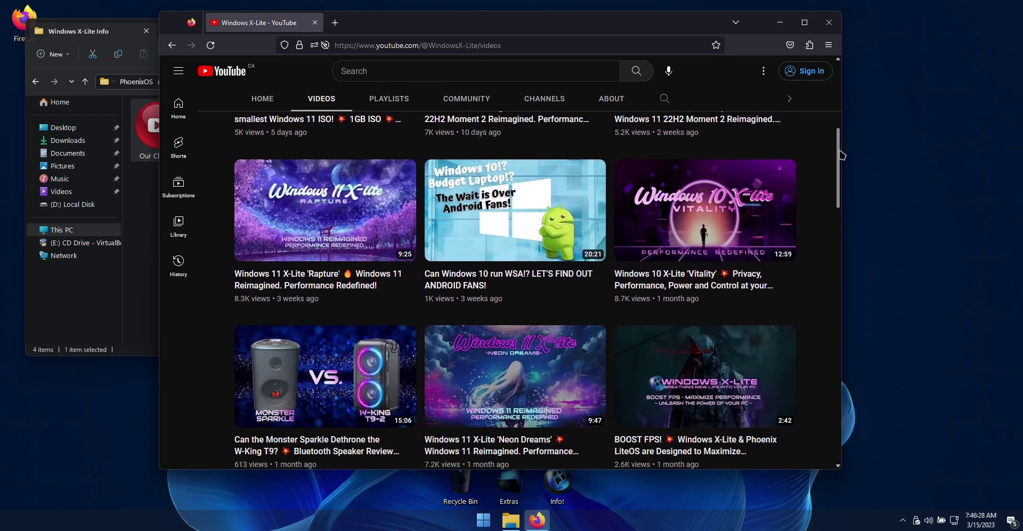
scroll(841, 158, up, 7)
click(829, 23)
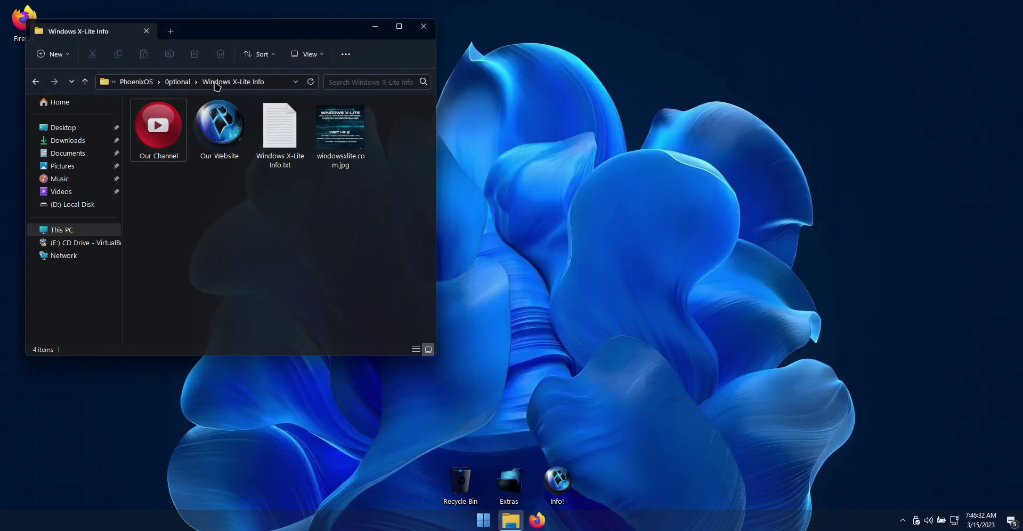
- Return to the 0ptional folder, point out TinyWallFirewall.msi, and close the folder window
click(177, 81)
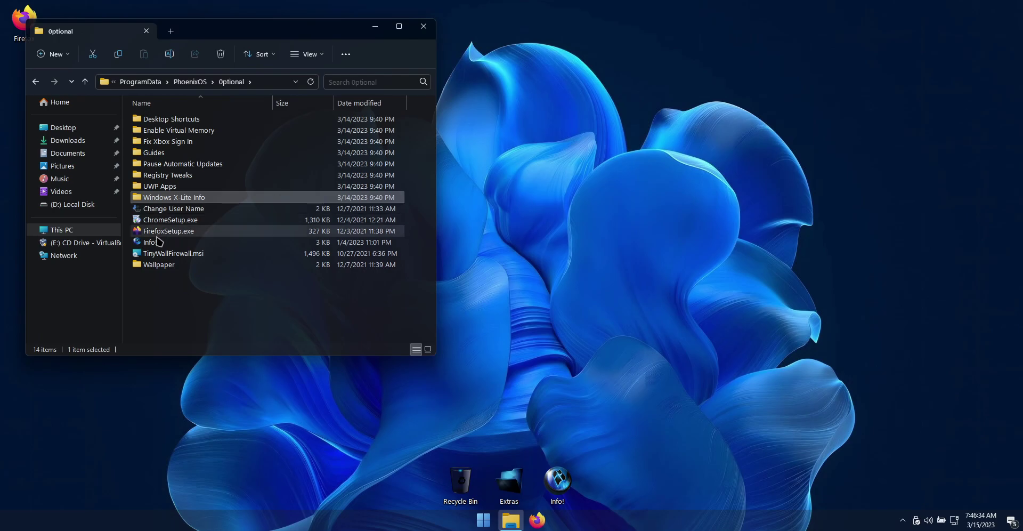
click(158, 254)
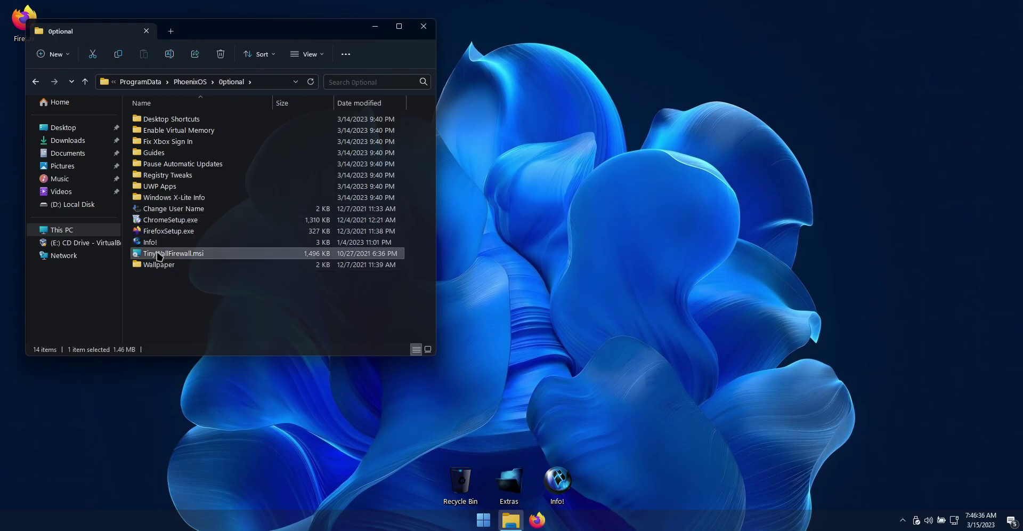
click(424, 27)
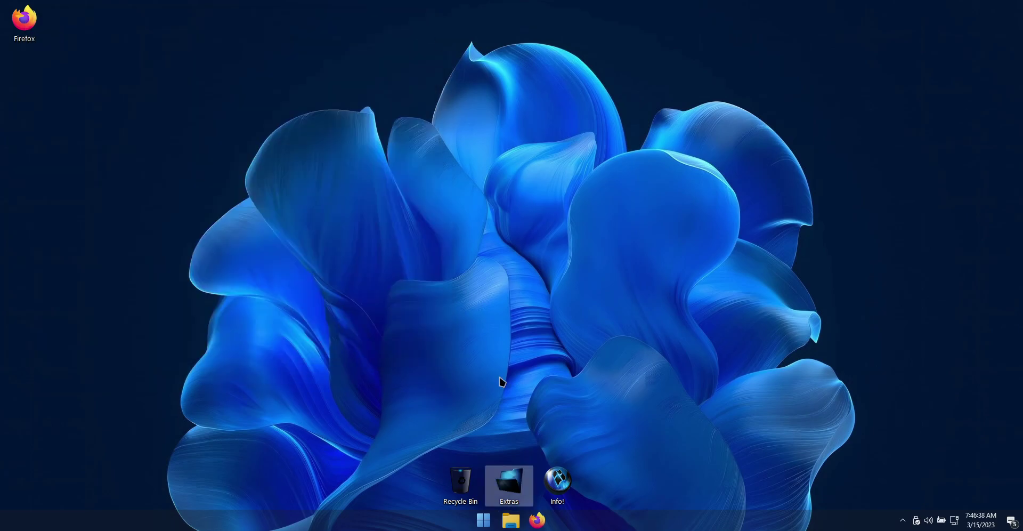
- Launch Firefox from the desktop and search the web for "microsoft edge download"
double_click(34, 26)
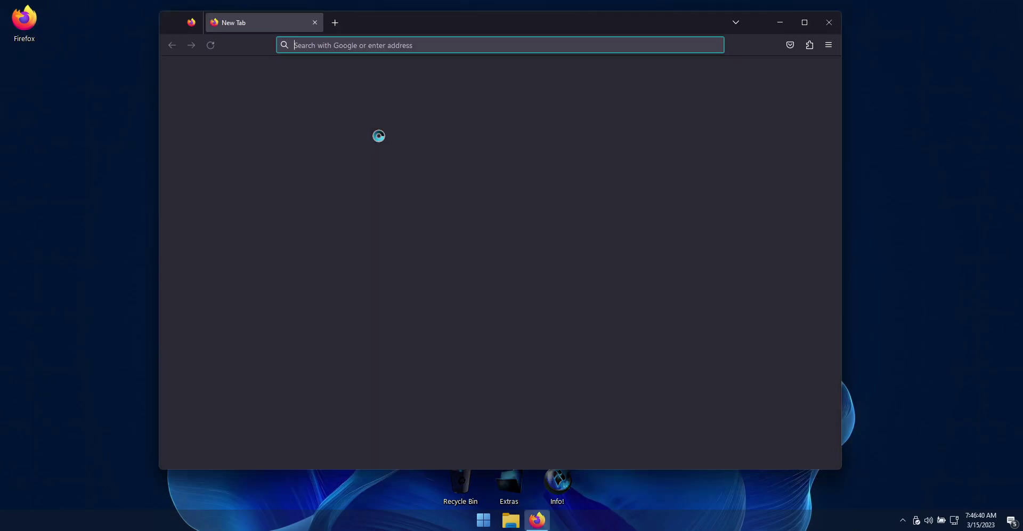
click(560, 51)
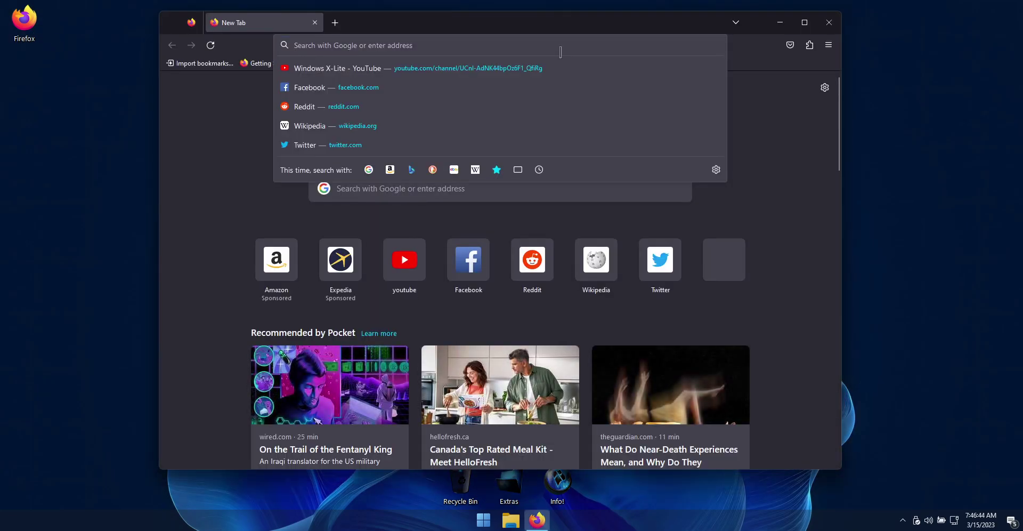
text(m)
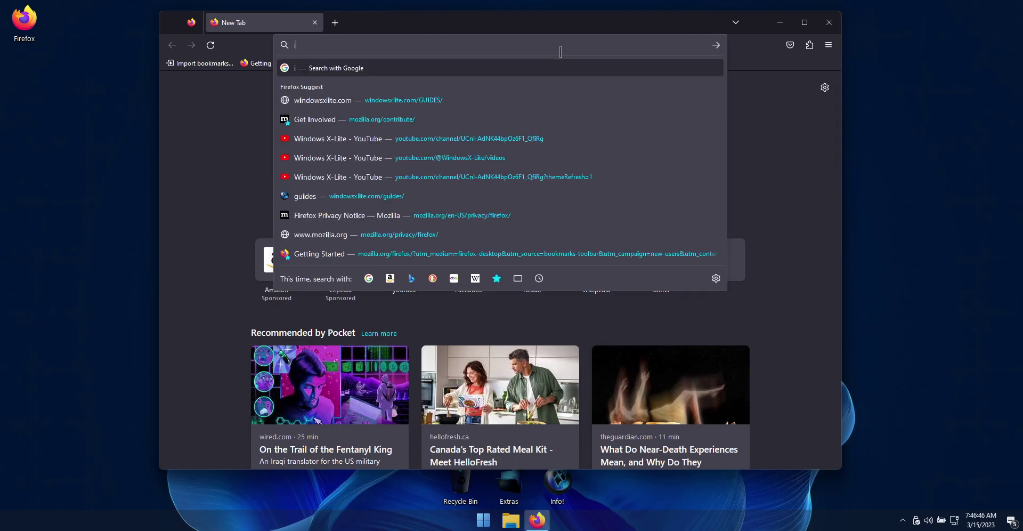
text(icroso)
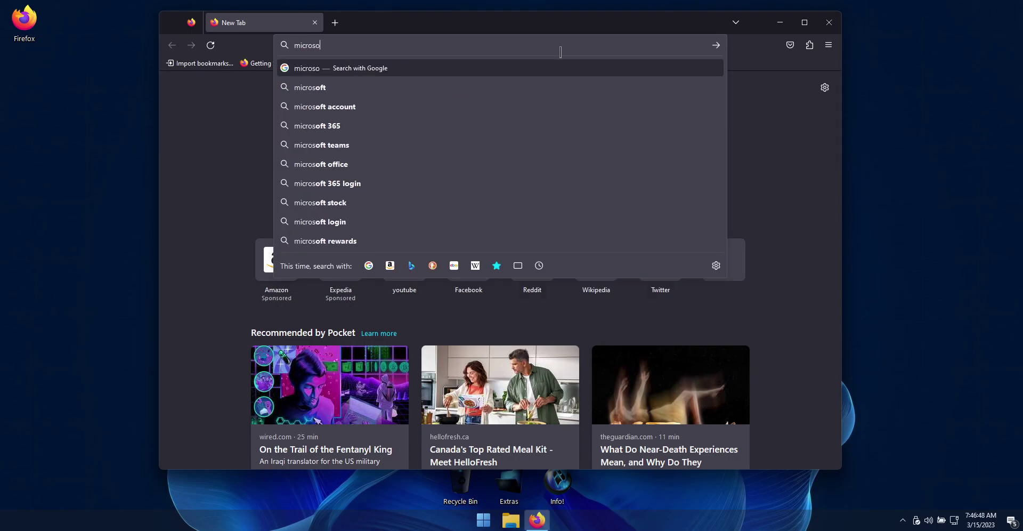
text(ft edge download)
key(Return)
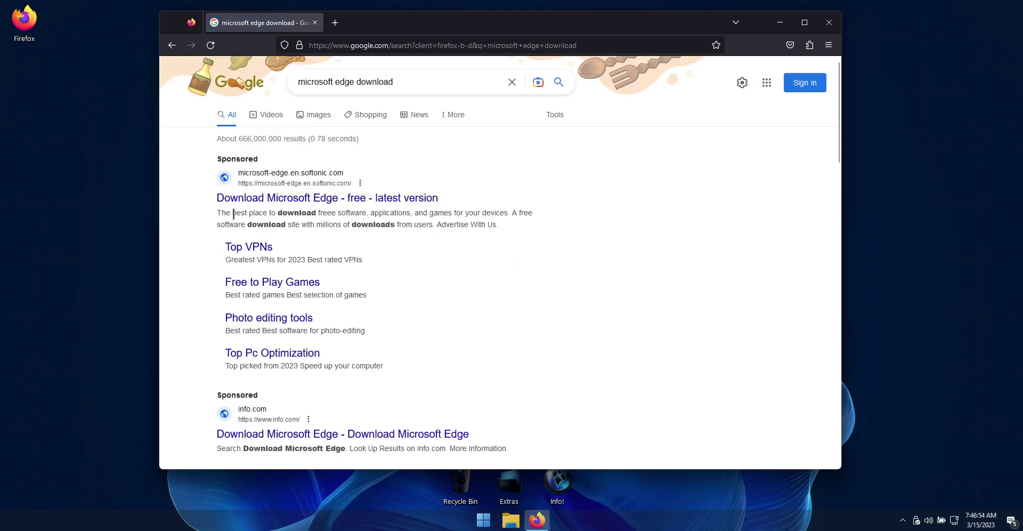
- Open Microsoft's official Edge download page from the results and download the Windows 11 / 10 version, accepting the license terms
scroll(203, 251, down, 3)
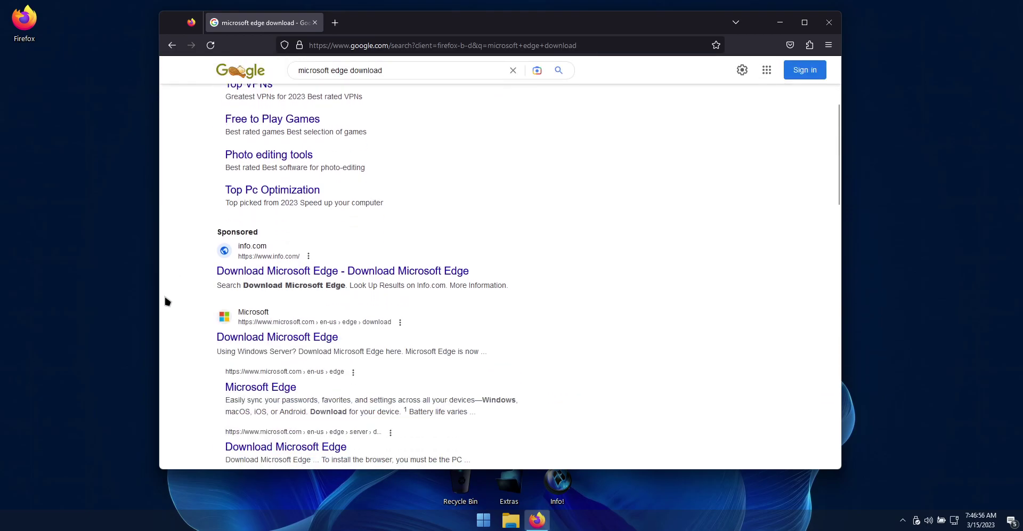
click(286, 341)
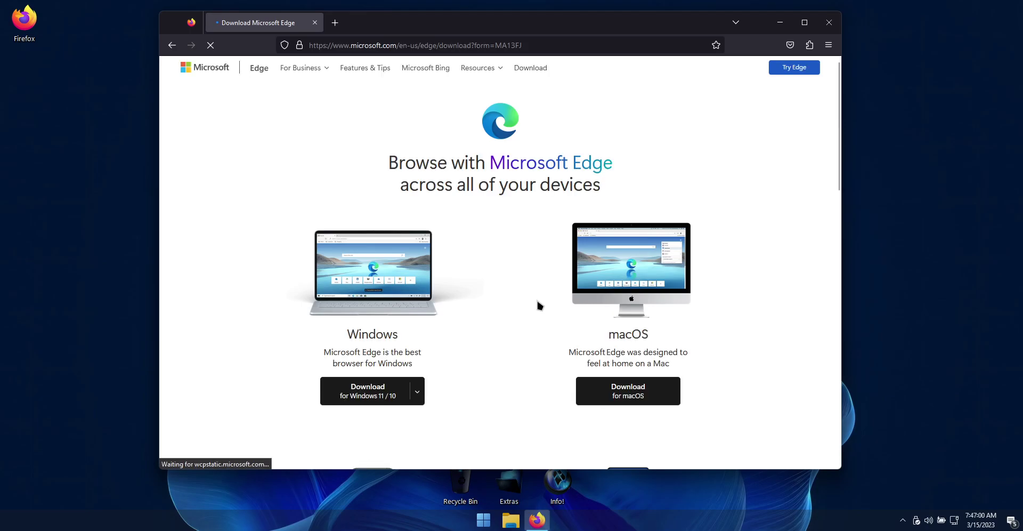
scroll(537, 305, down, 2)
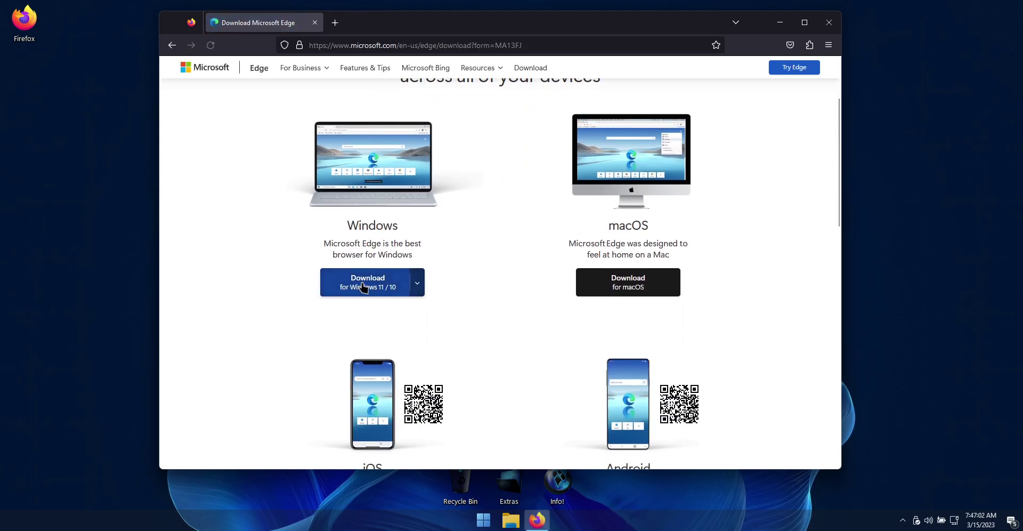
click(418, 286)
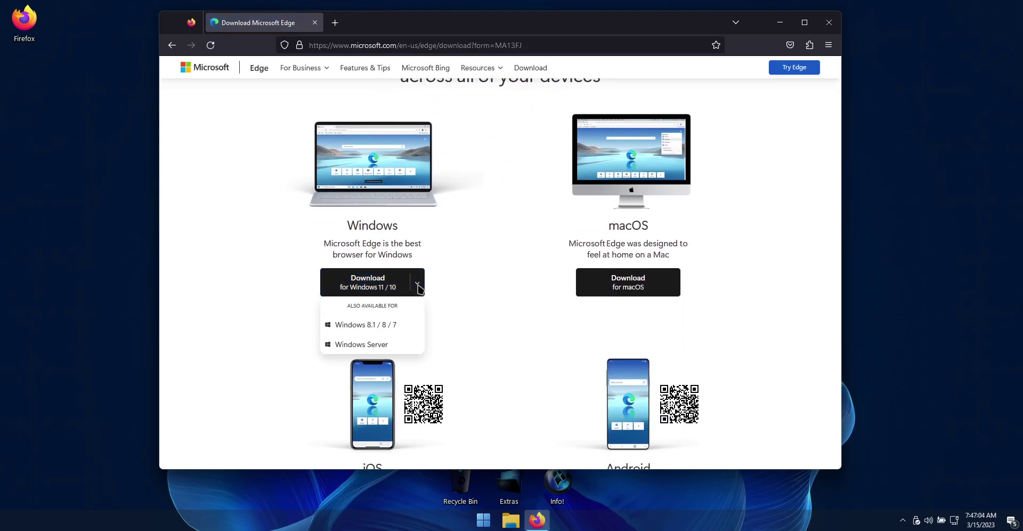
click(464, 240)
click(379, 281)
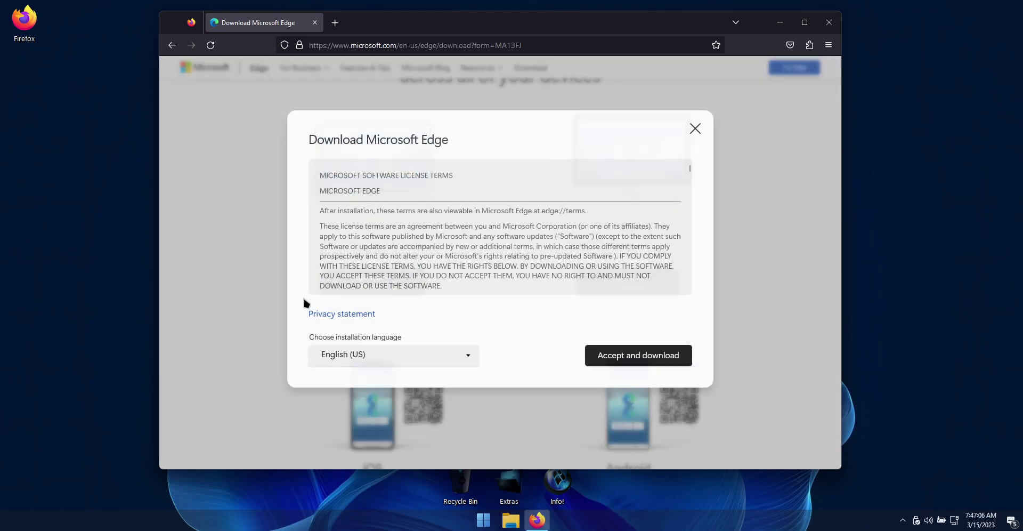
click(630, 361)
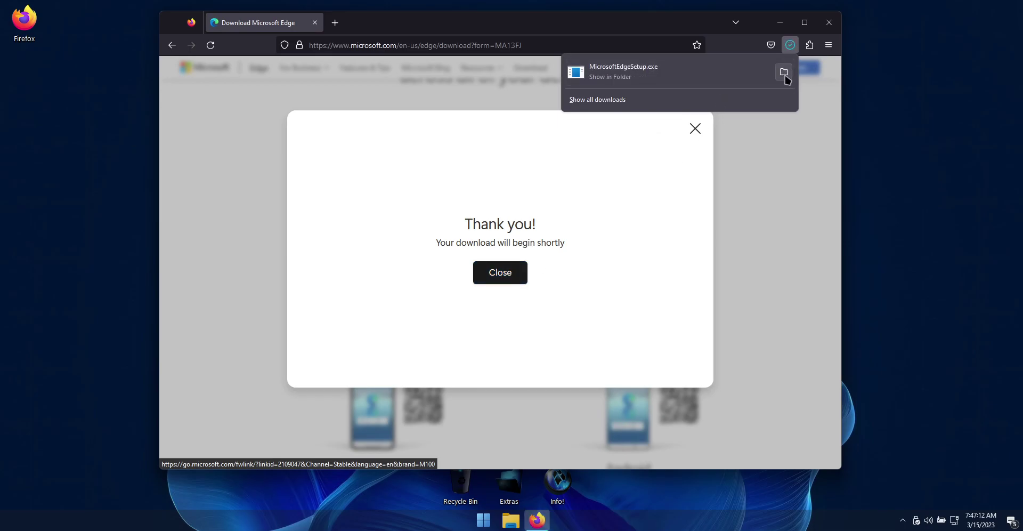
- Run MicrosoftEdgeSetup.exe from the Downloads folder to install Microsoft Edge, and close Firefox
click(784, 72)
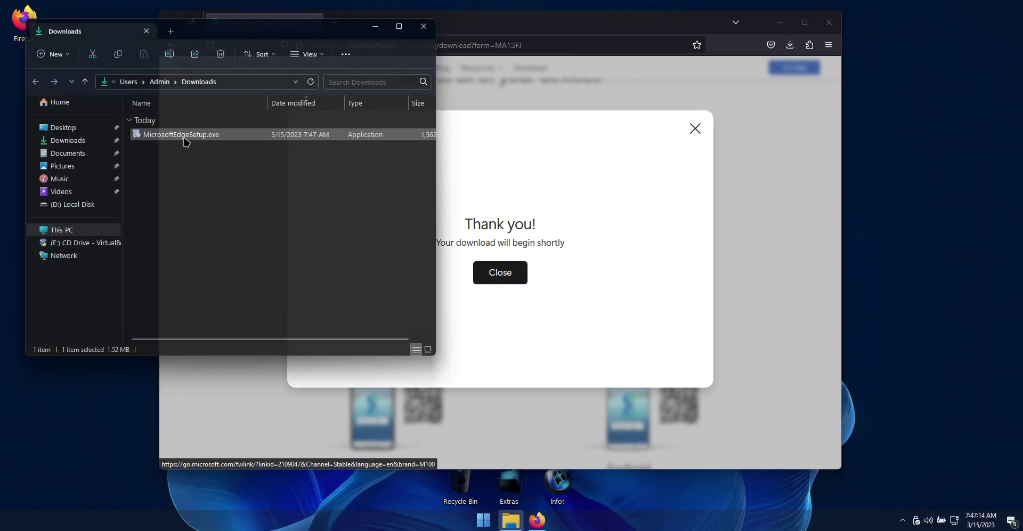
double_click(184, 136)
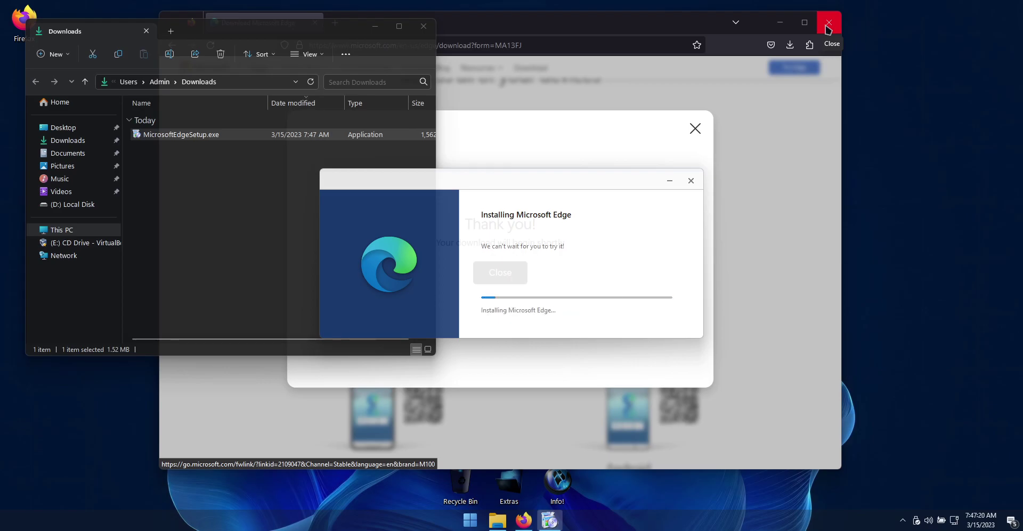
click(828, 30)
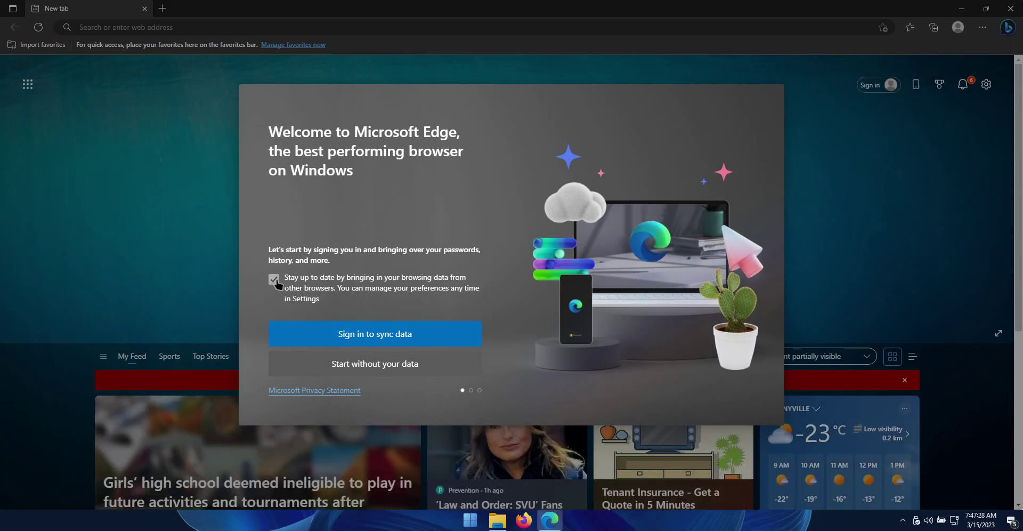
- Decline signing in and importing Google data on Edge's first-run screens, and confirm to start browsing
click(392, 368)
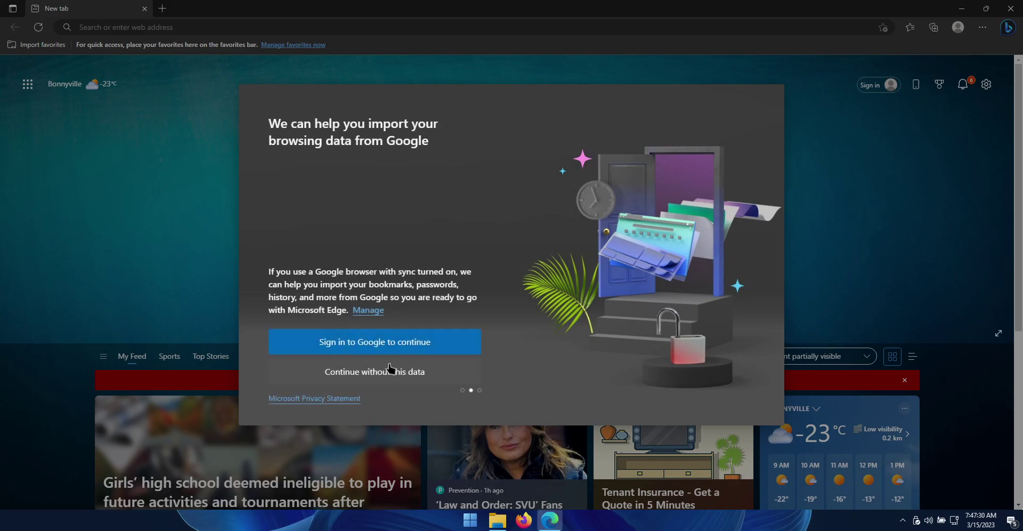
click(403, 374)
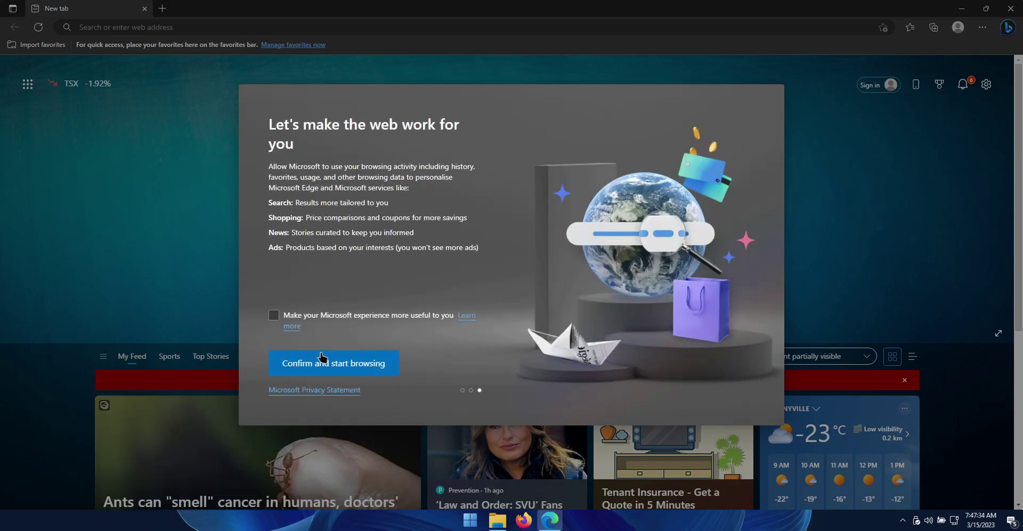
click(333, 363)
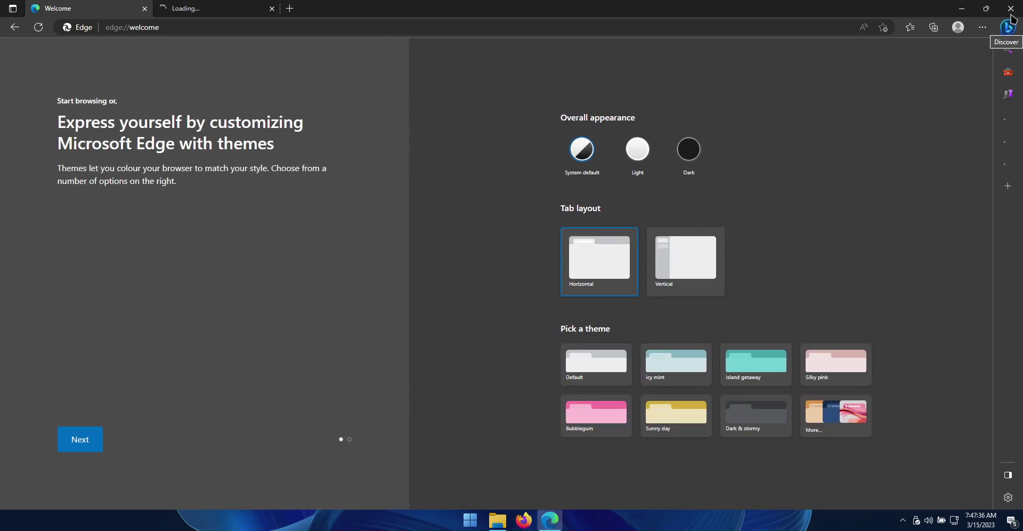
- Restore the Edge window from full screen, widen it, and reposition it on the desktop
click(986, 9)
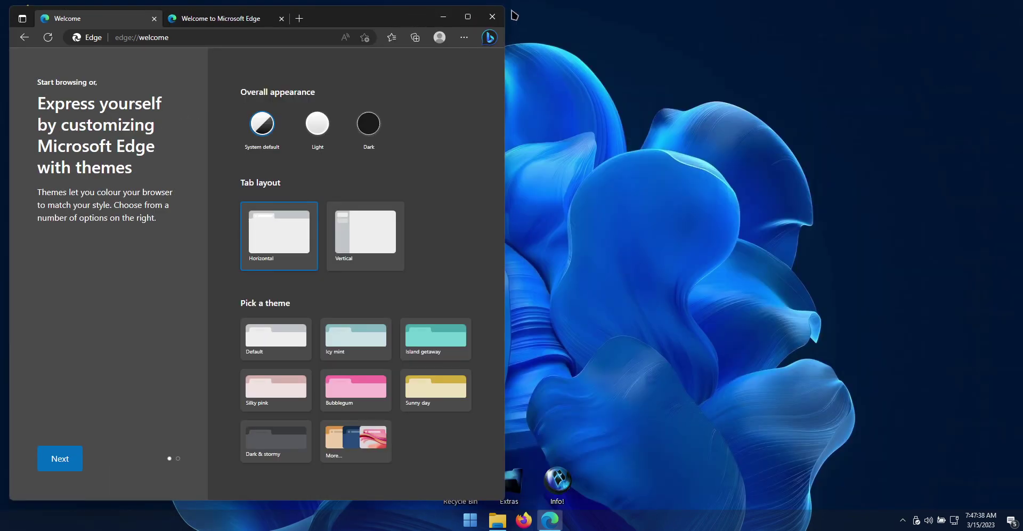
drag(510, 7, 777, 34)
drag(544, 58, 611, 39)
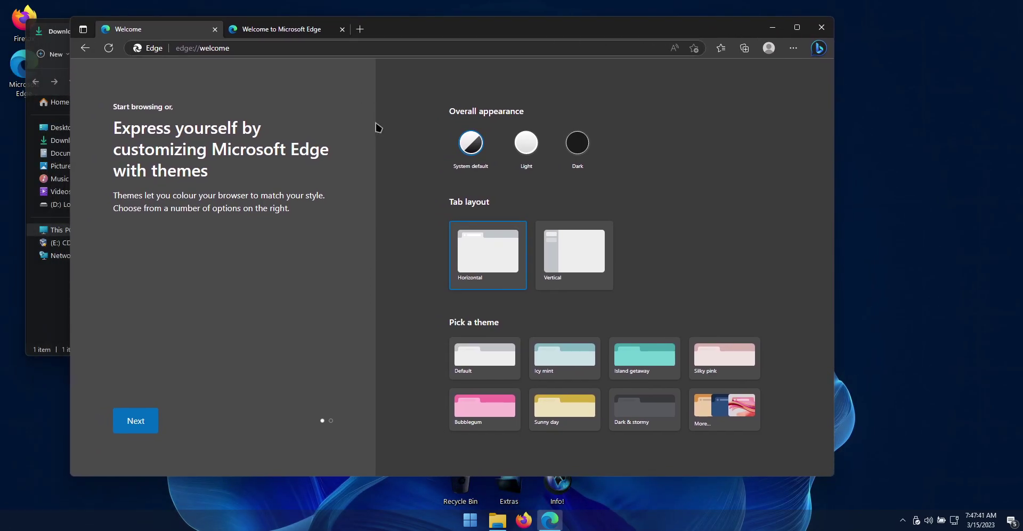
- Finish the Edge welcome pages with the default theme and no pinned sites, close the new tab, and reposition the window
click(143, 423)
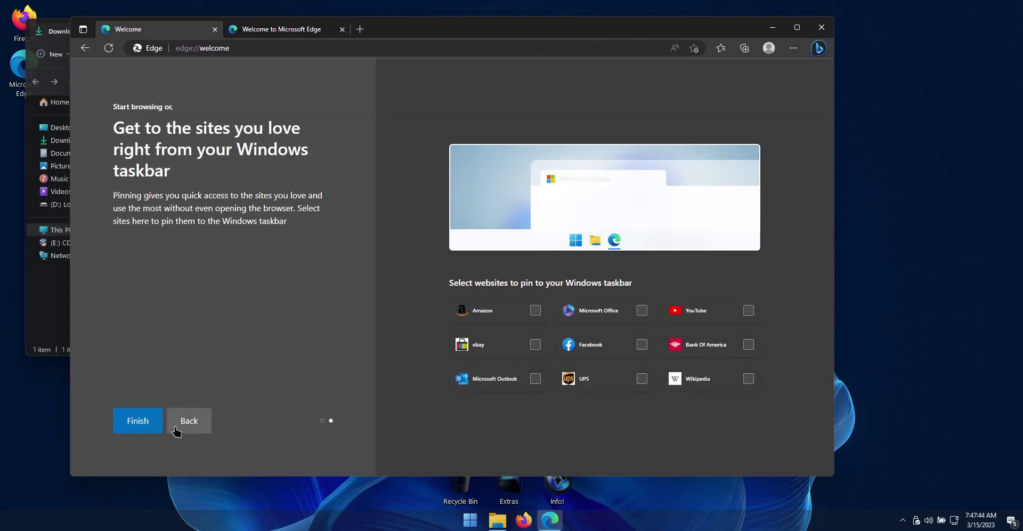
click(155, 424)
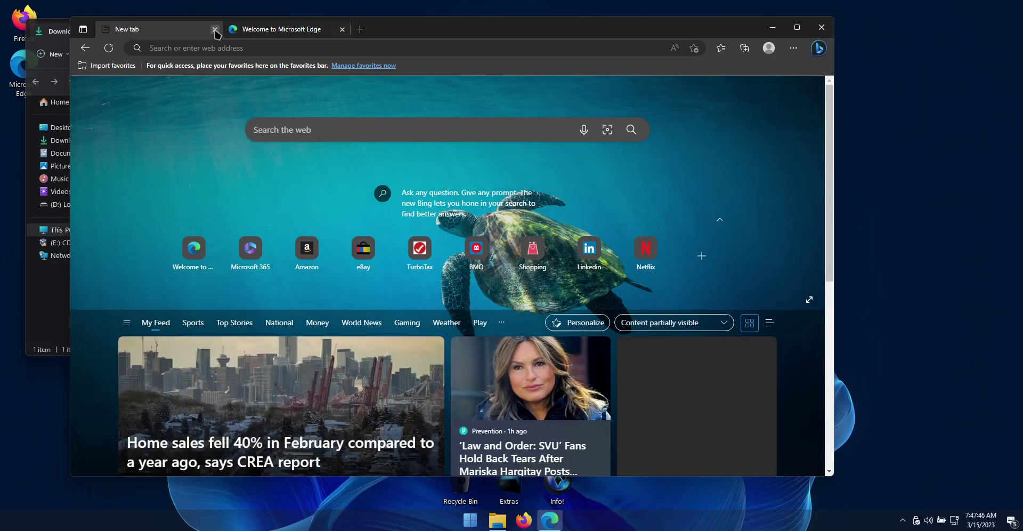
click(214, 29)
drag(389, 26, 412, 40)
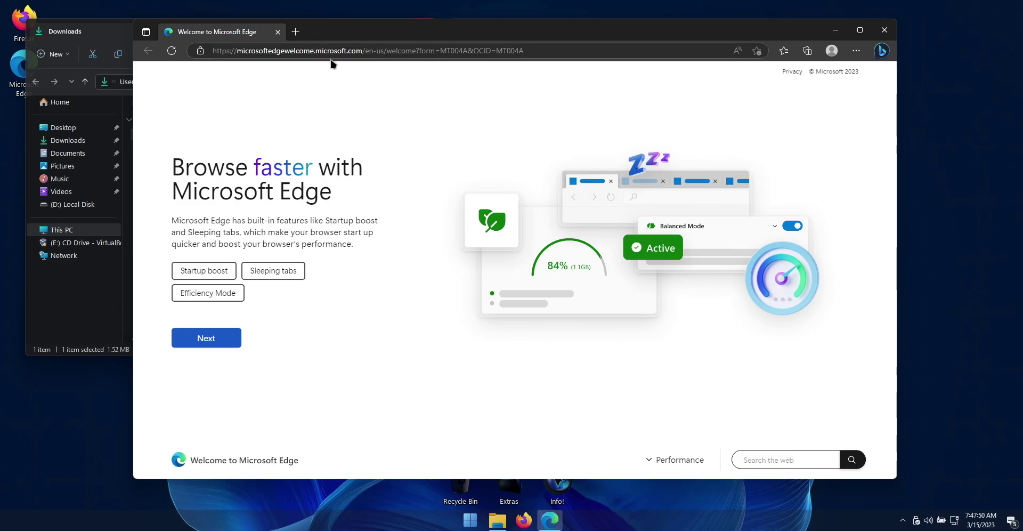
- Search the web in Edge for "windows x-lite"
click(616, 50)
text(wind)
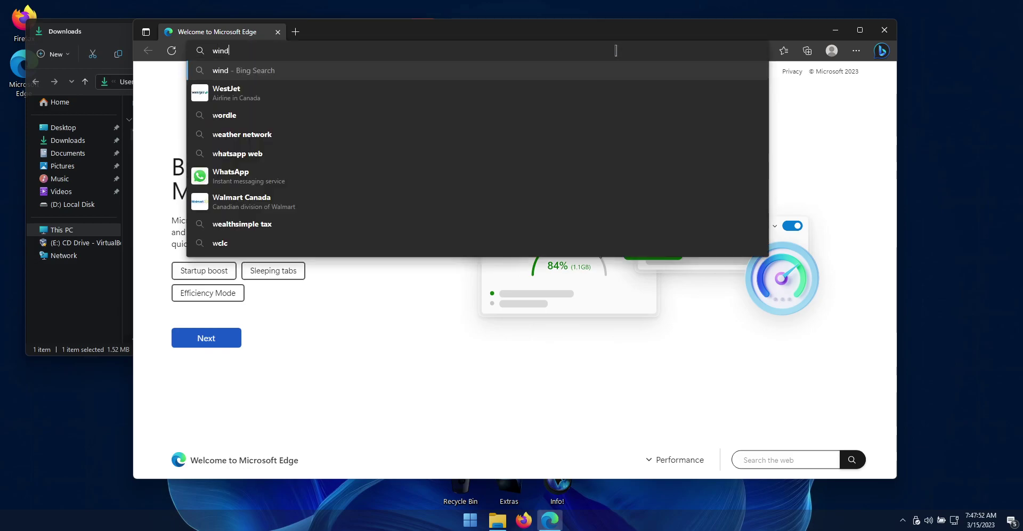
text(ows x-lite)
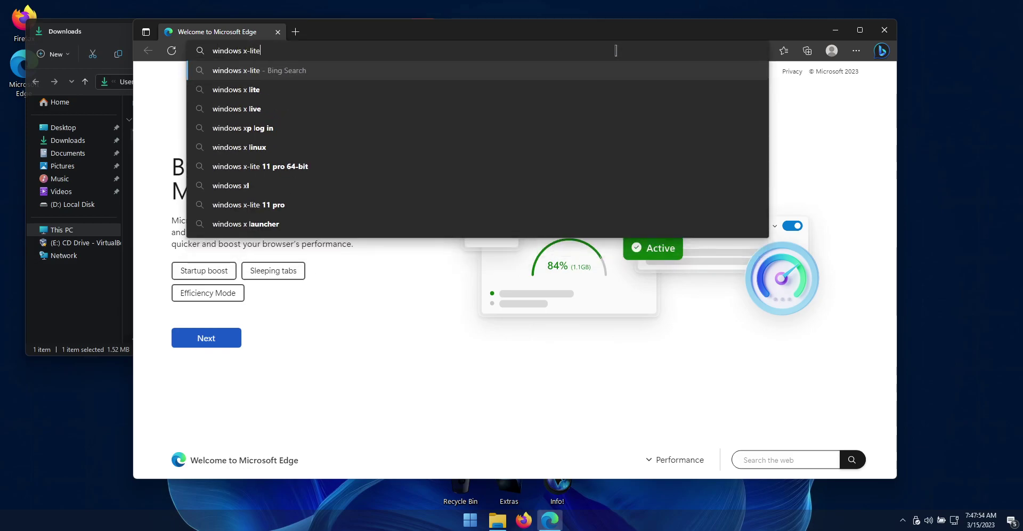
key(Return)
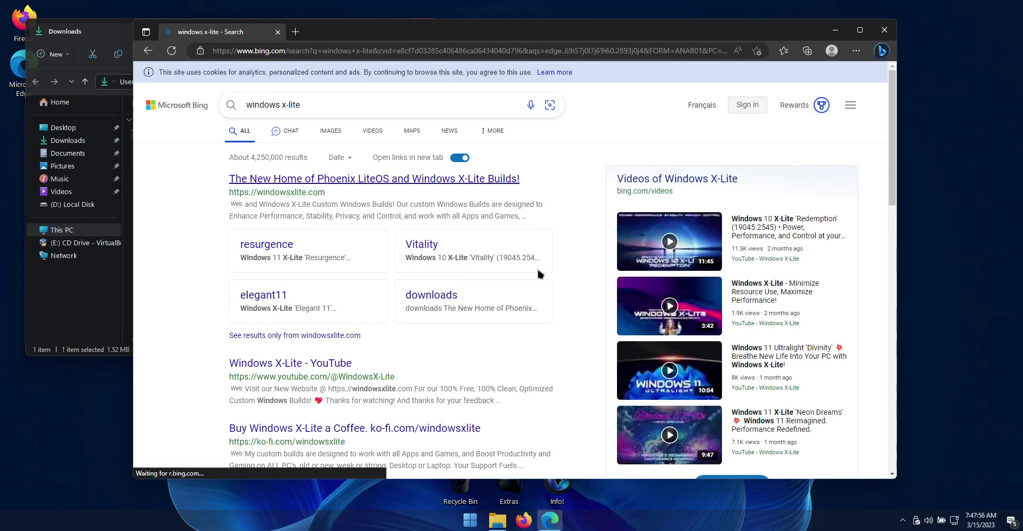
- Look over the Bing results for "windows x-lite" and open the windowsxlite.com website
scroll(375, 359, down, 3)
scroll(375, 338, up, 3)
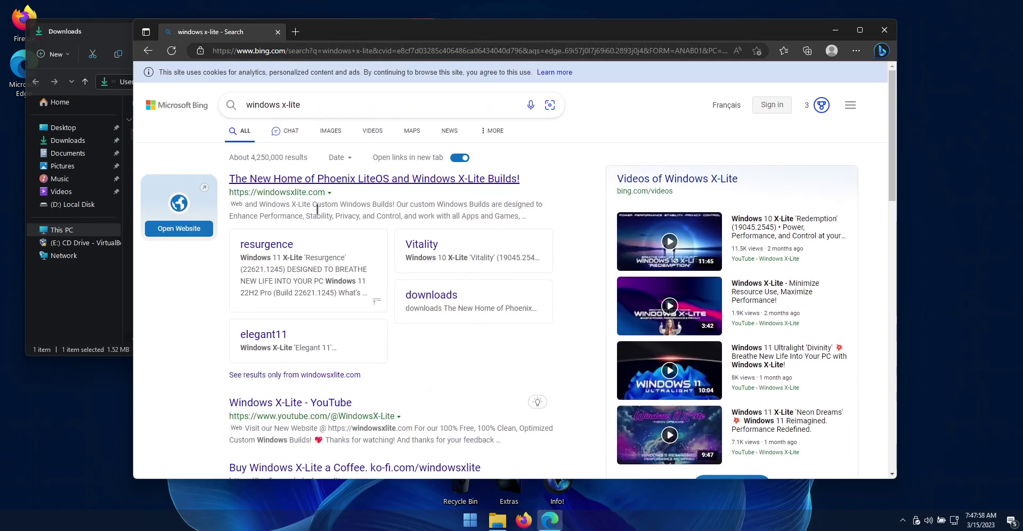
click(338, 181)
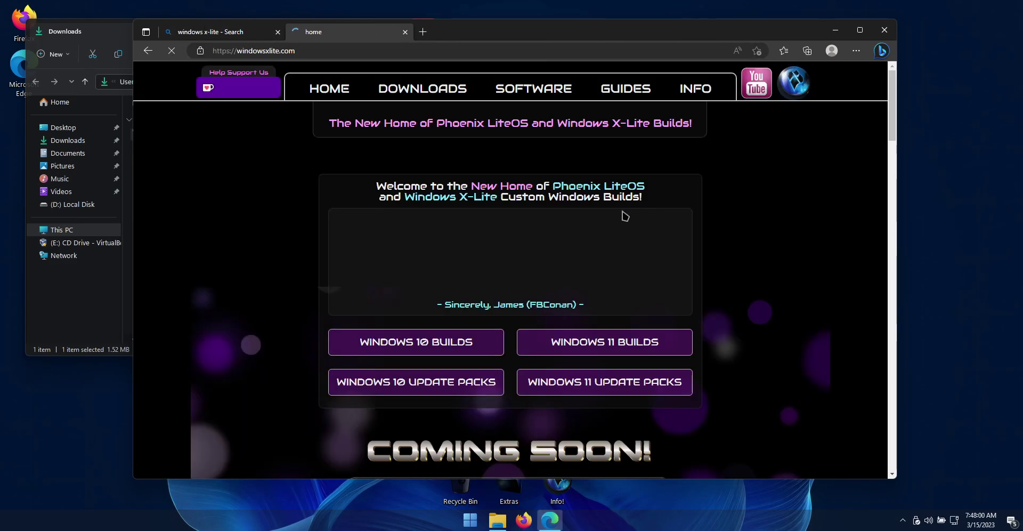
- Close the windowsxlite.com tab, the remaining Bing search tab, and the Downloads folder window
click(405, 31)
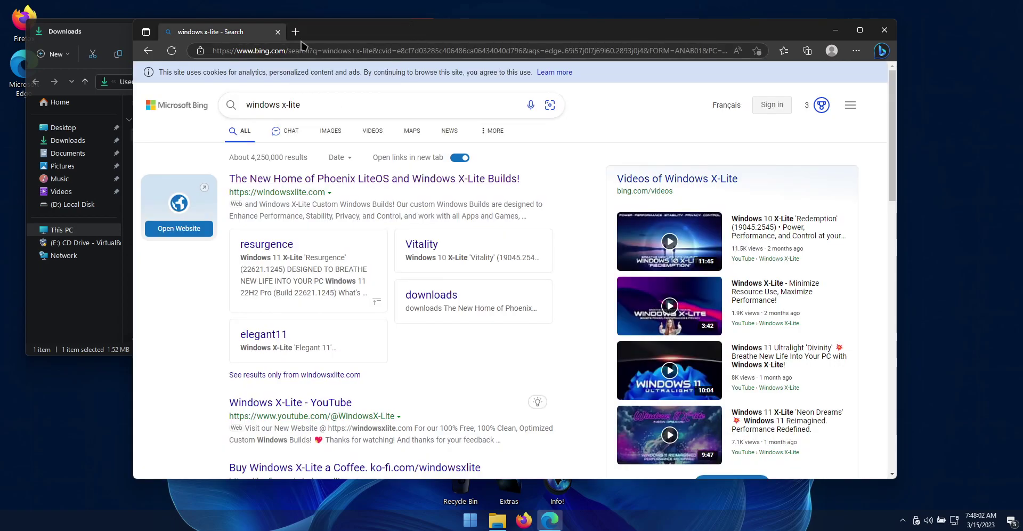
click(277, 32)
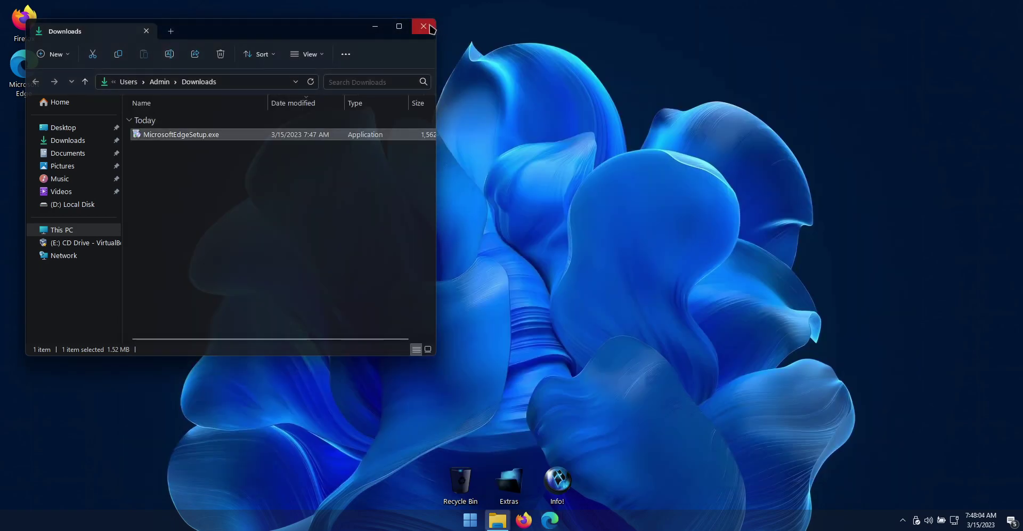
click(430, 28)
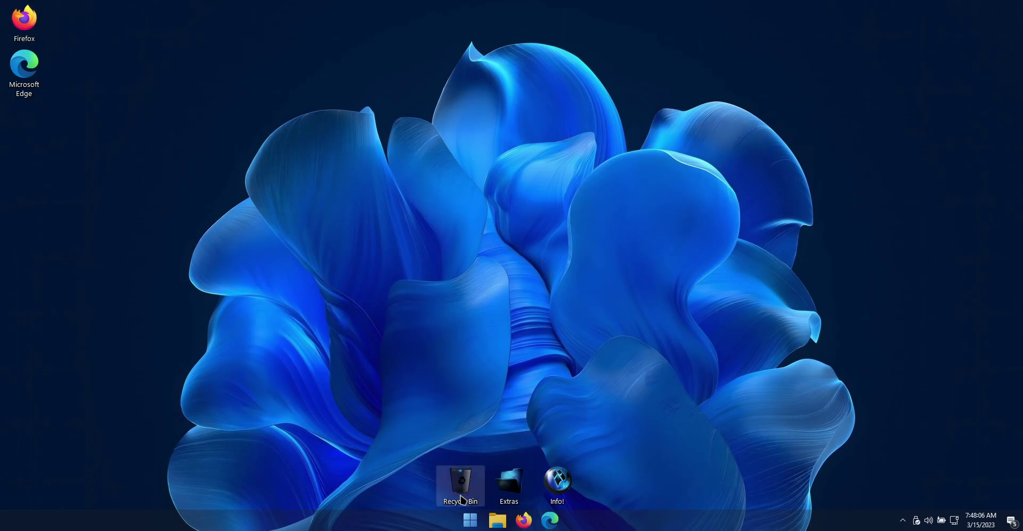
- Check the programs list in the classic Start menu, and set the taskbar's search to show as an icon
click(471, 520)
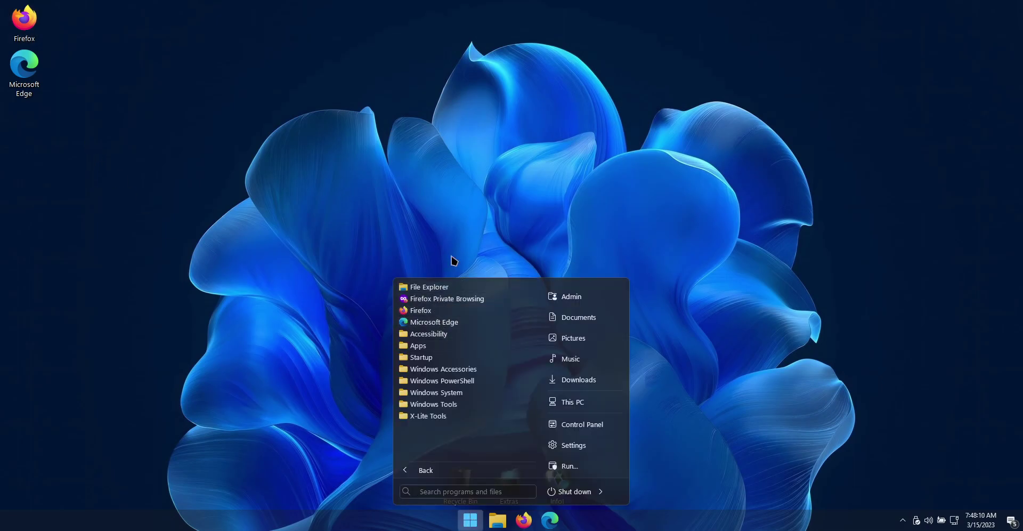
click(742, 208)
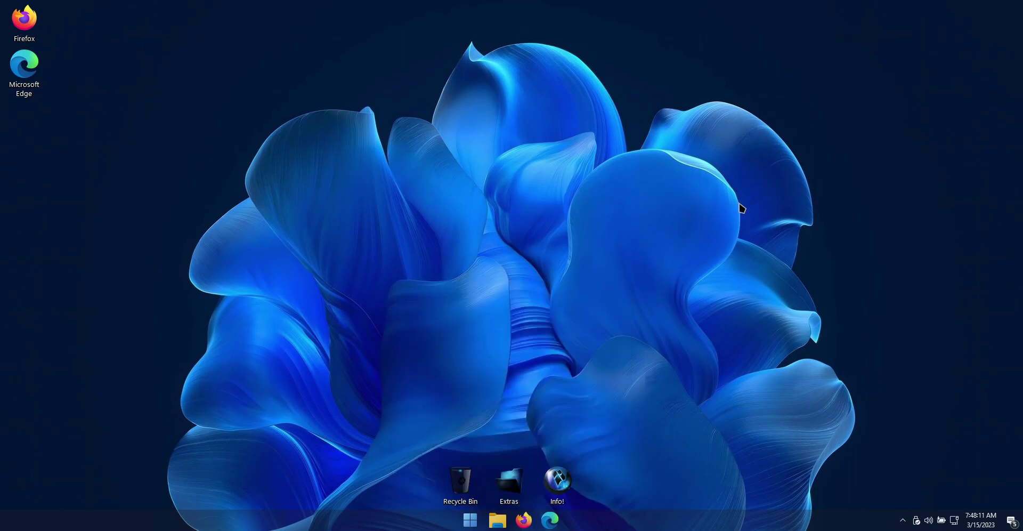
right_click(415, 520)
mouse_move(509, 412)
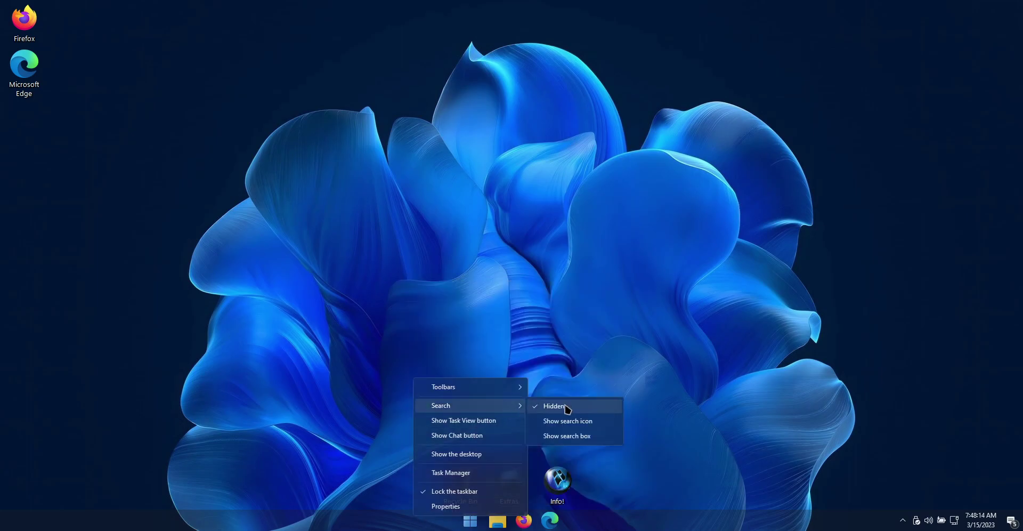
click(572, 425)
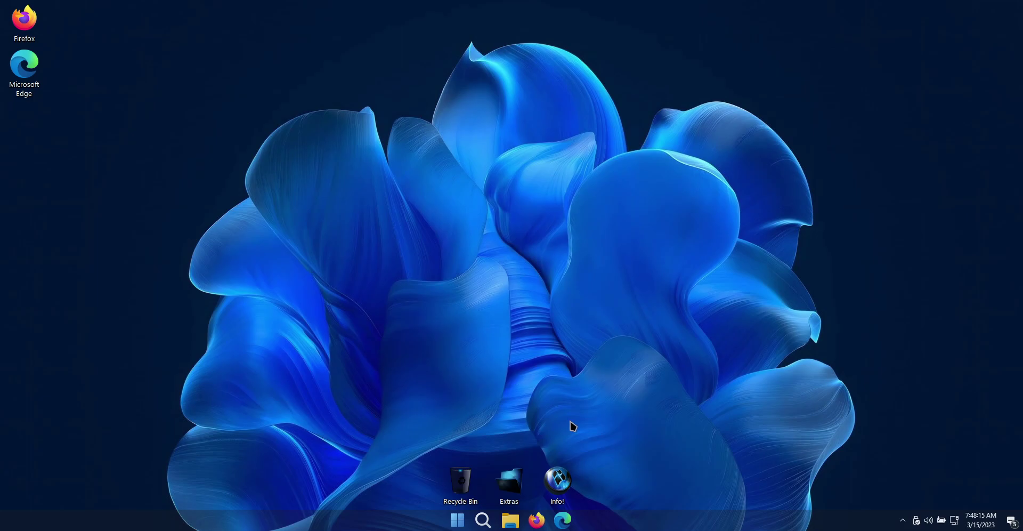
- Search Windows for "salamand" and look through the web preview, and search for "power"
click(483, 520)
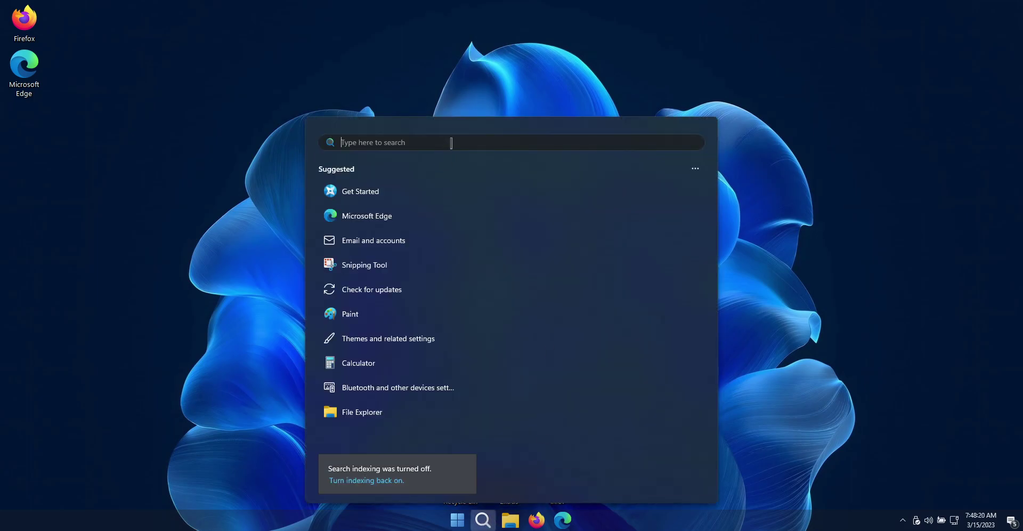
text(salamand)
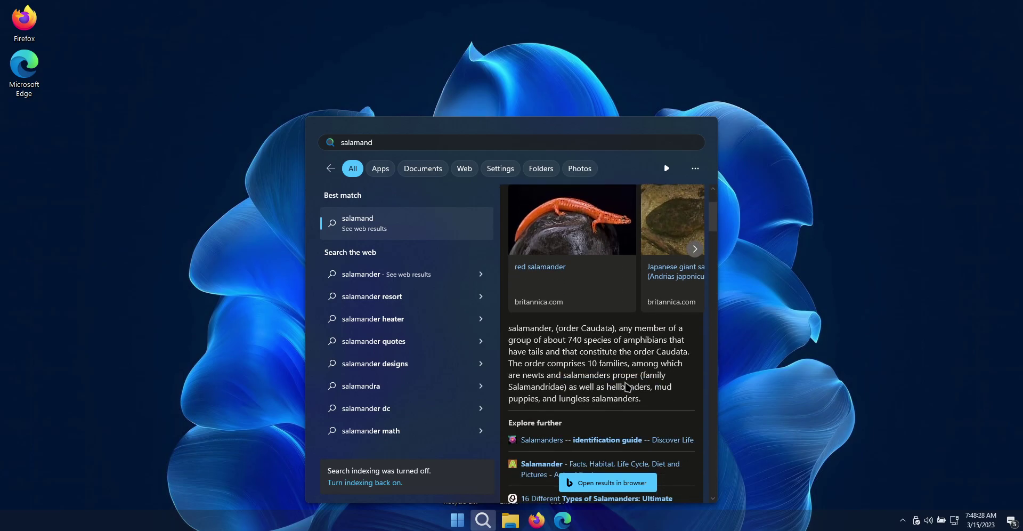
scroll(650, 355, down, 10)
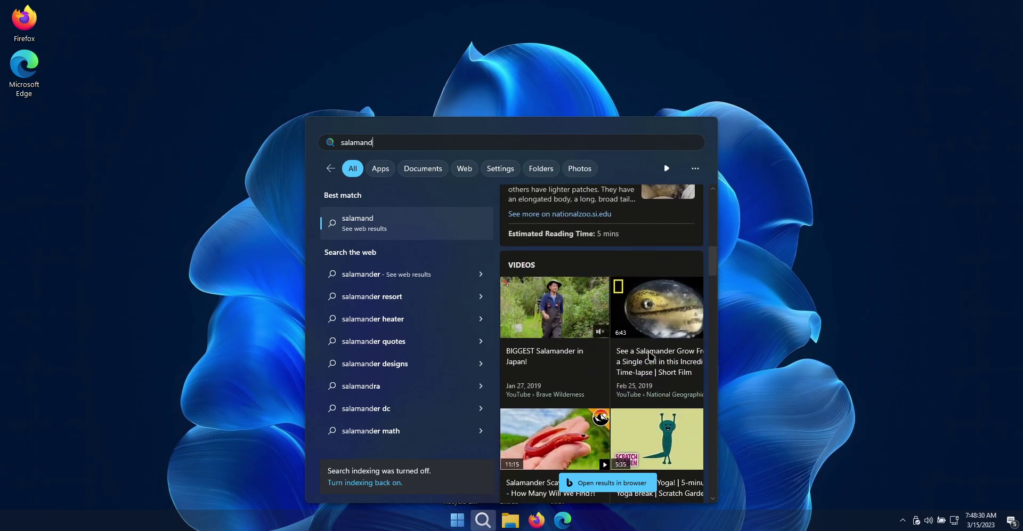
scroll(650, 354, up, 8)
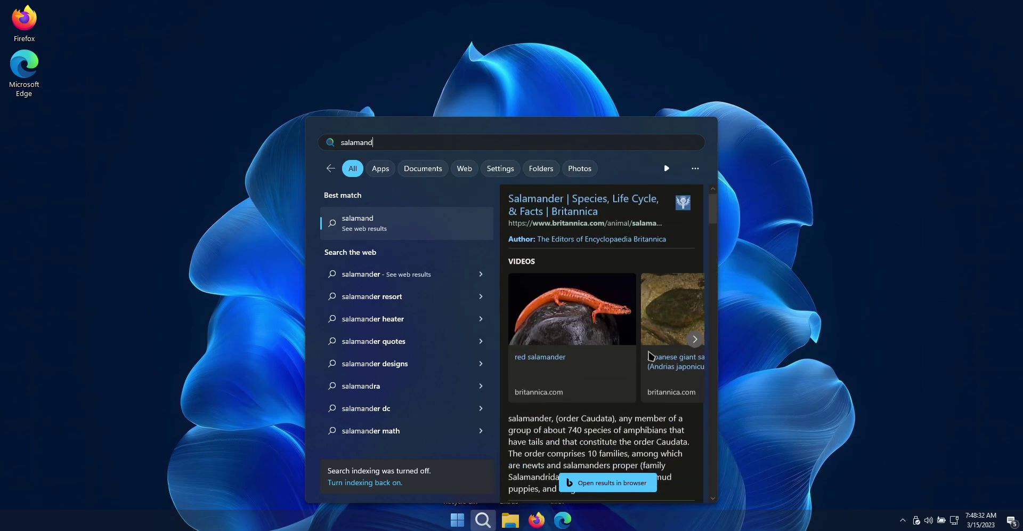
scroll(650, 354, up, 1)
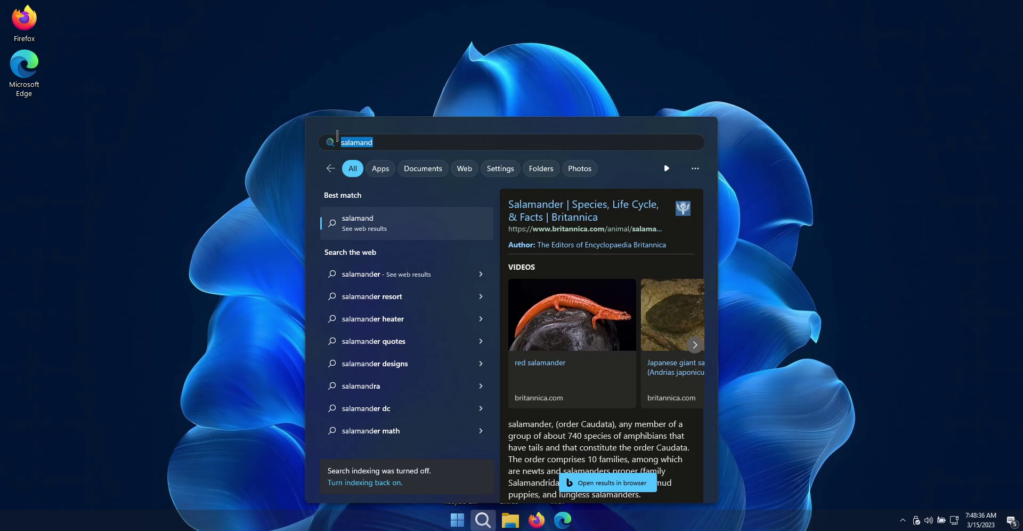
text(power)
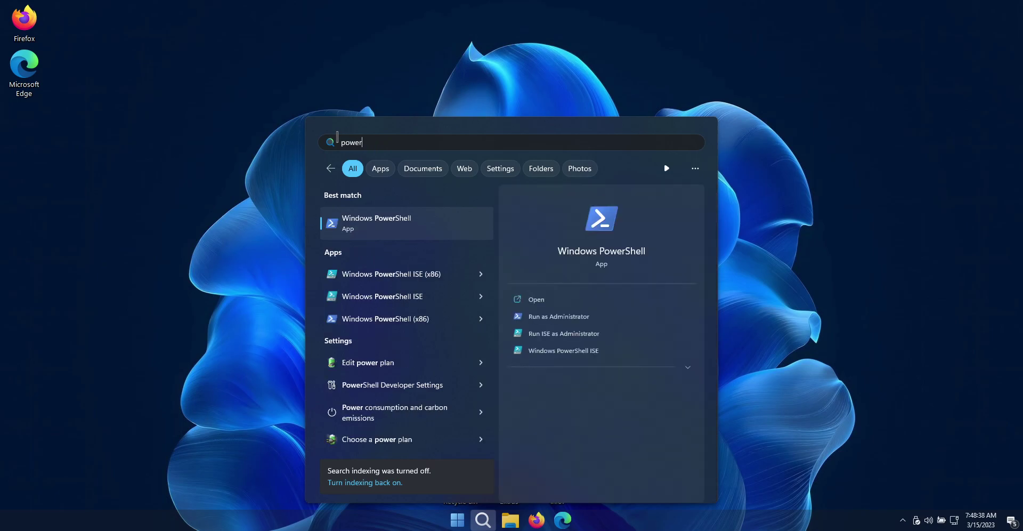
click(406, 234)
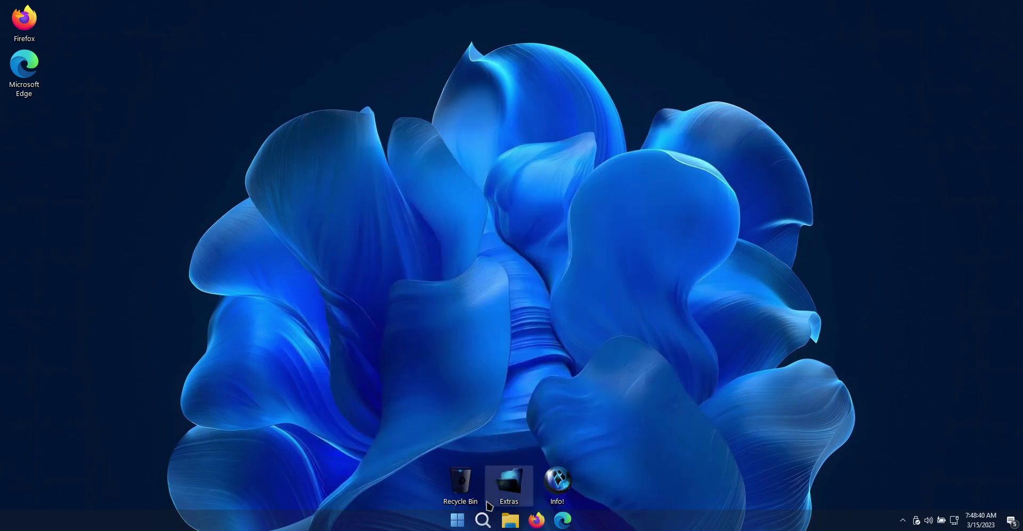
- Set the taskbar's search to show as a search box
right_click(397, 522)
mouse_move(454, 416)
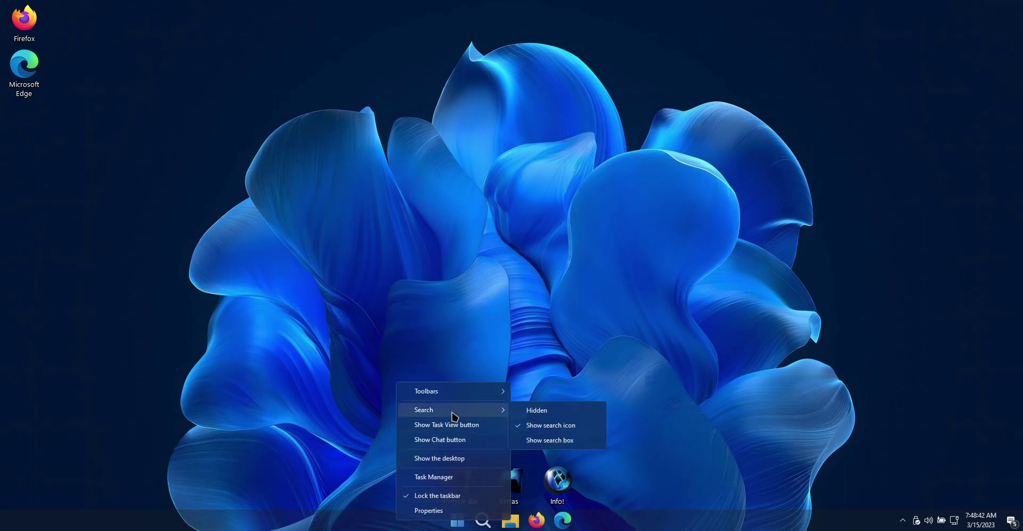
click(569, 441)
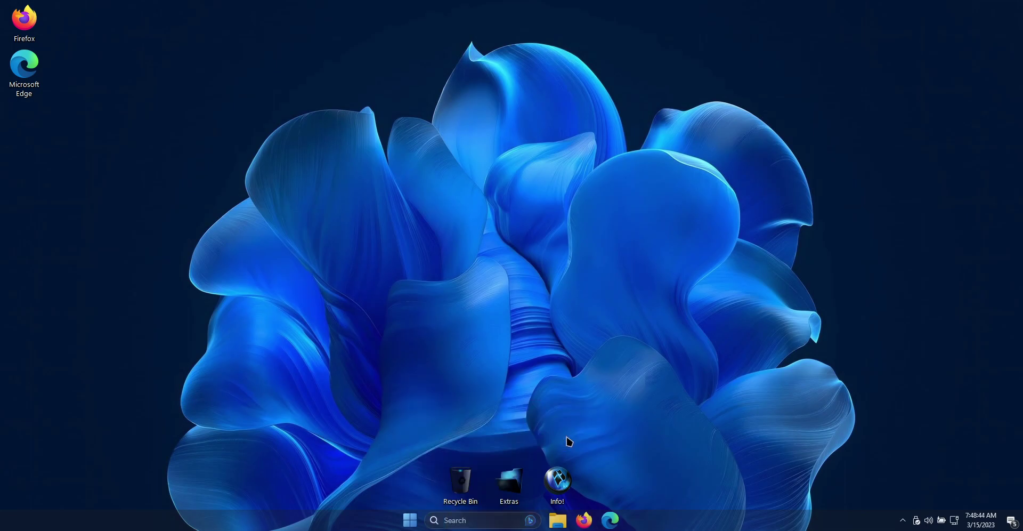
- Search for "leemur" from the taskbar search box, view the Lemur image results in Edge, and close the browser
click(494, 522)
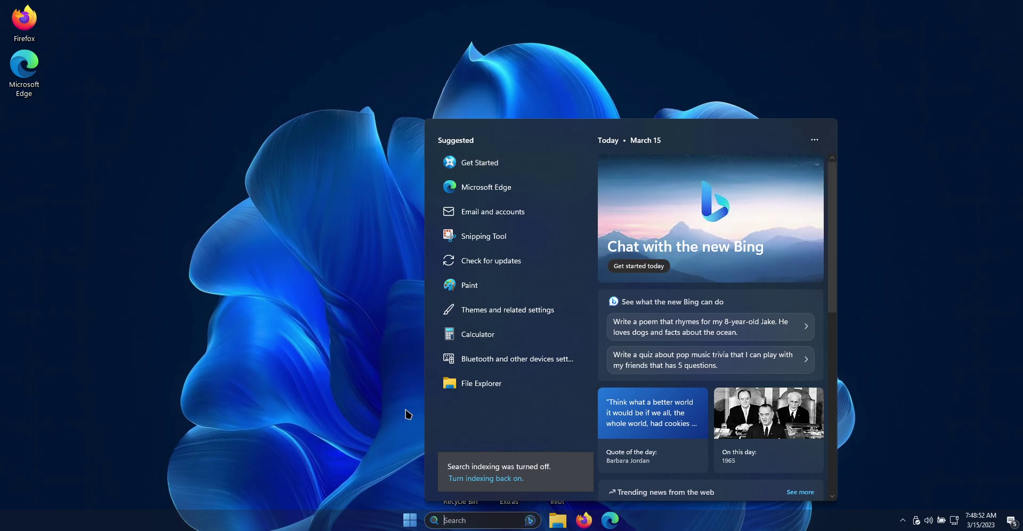
text(leemur)
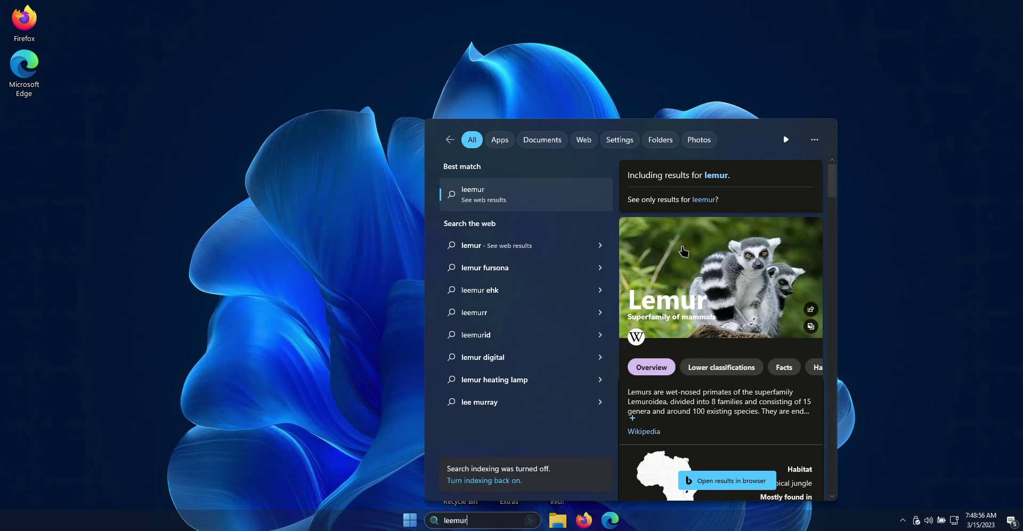
click(716, 277)
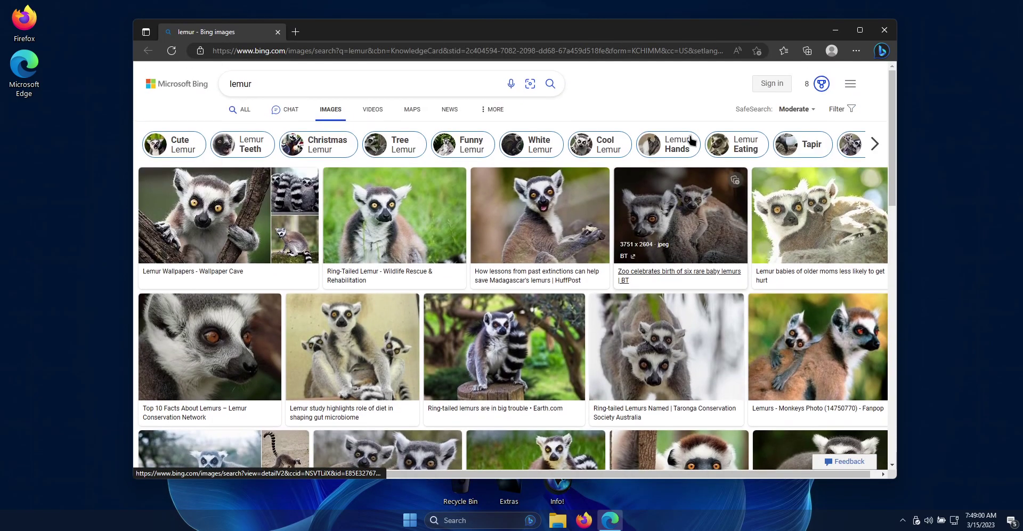
click(884, 31)
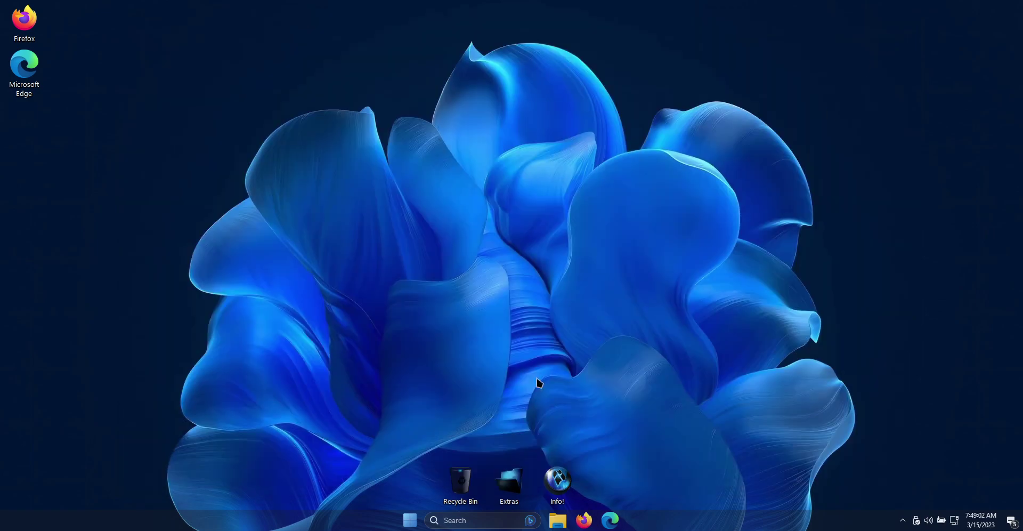
- Turn off the enhanced classic start menu in the StartAllBack configuration and close it
right_click(410, 520)
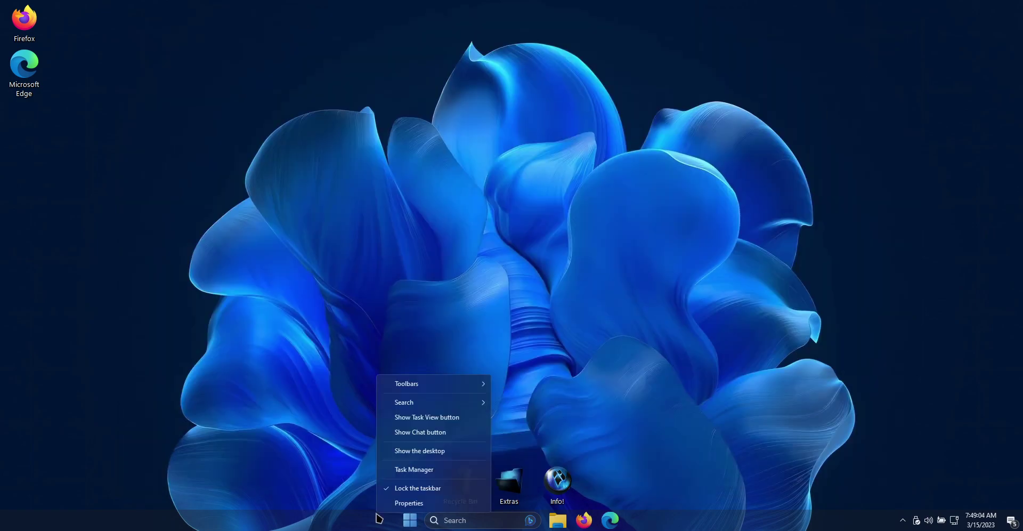
click(405, 505)
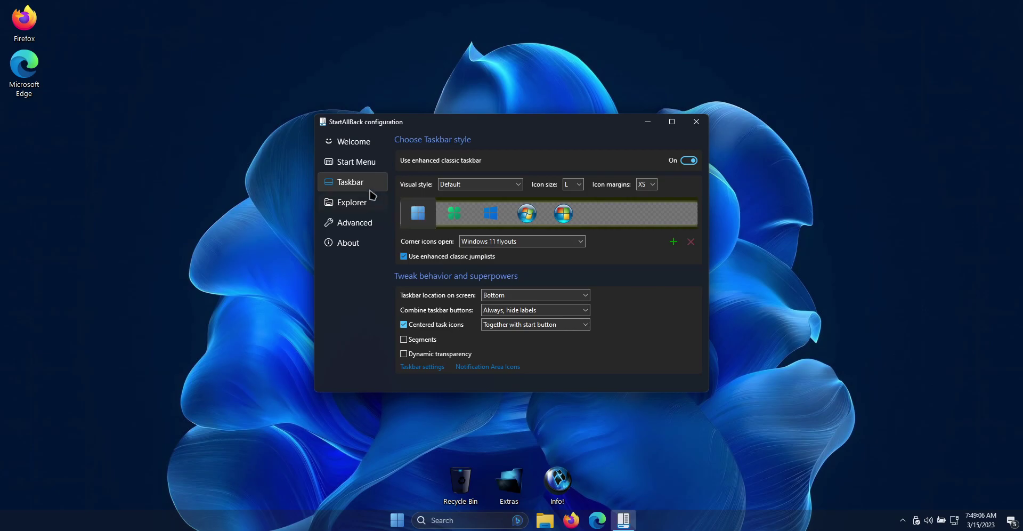
click(358, 163)
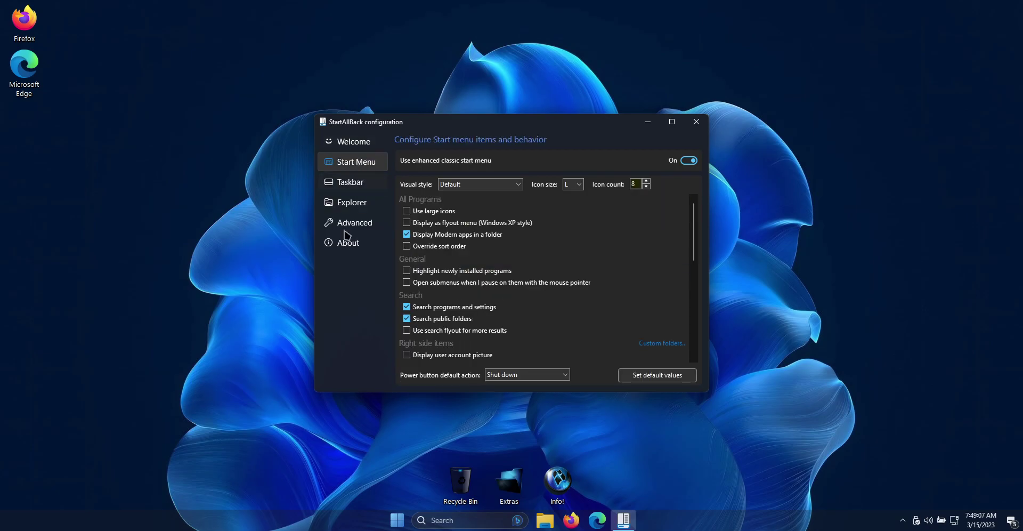
click(690, 162)
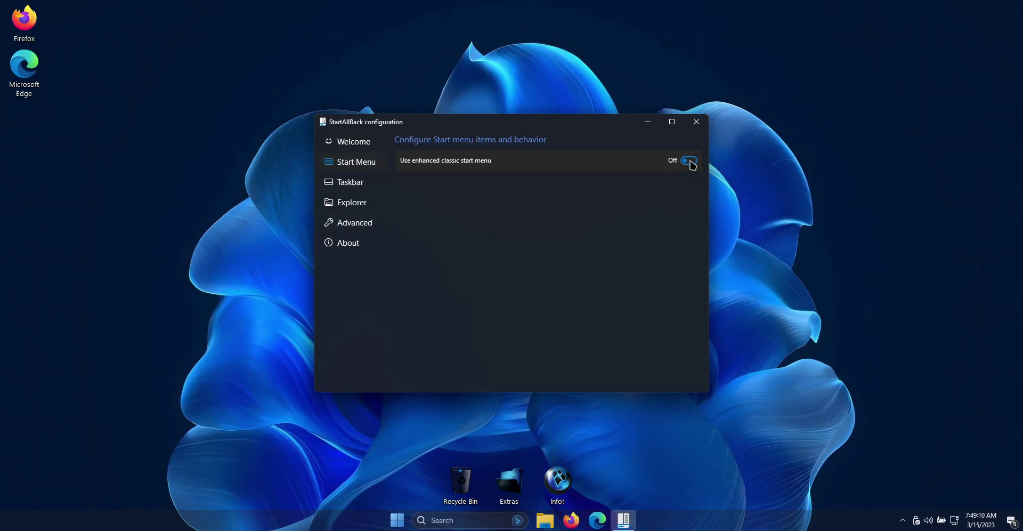
click(695, 123)
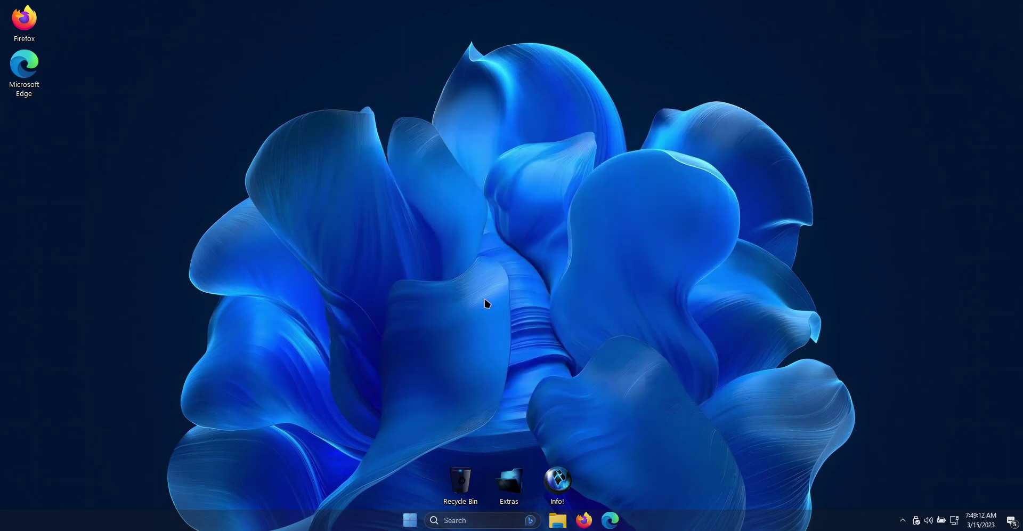
- Open the Windows 11 Start menu, look through the All apps list, and return to the pinned apps
click(402, 520)
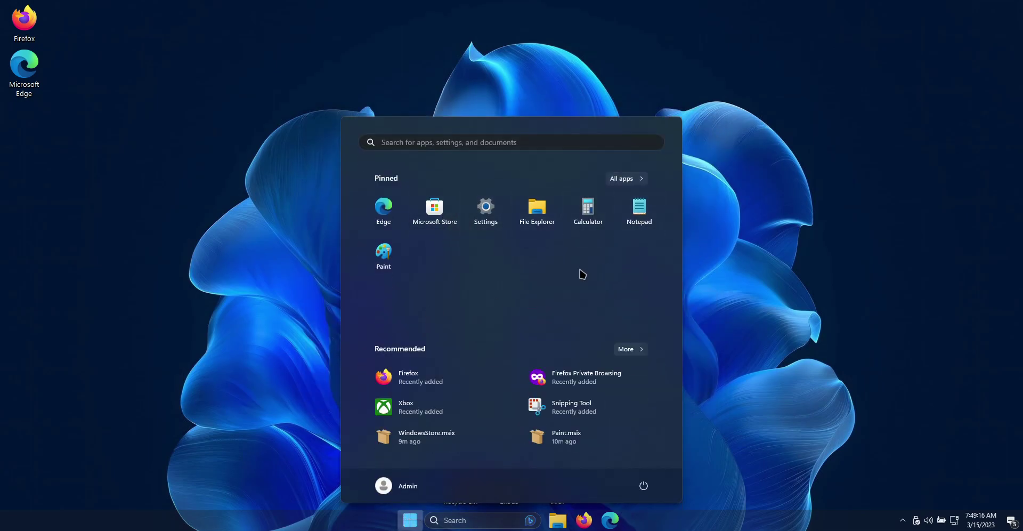
click(642, 181)
scroll(633, 297, down, 3)
scroll(634, 301, down, 3)
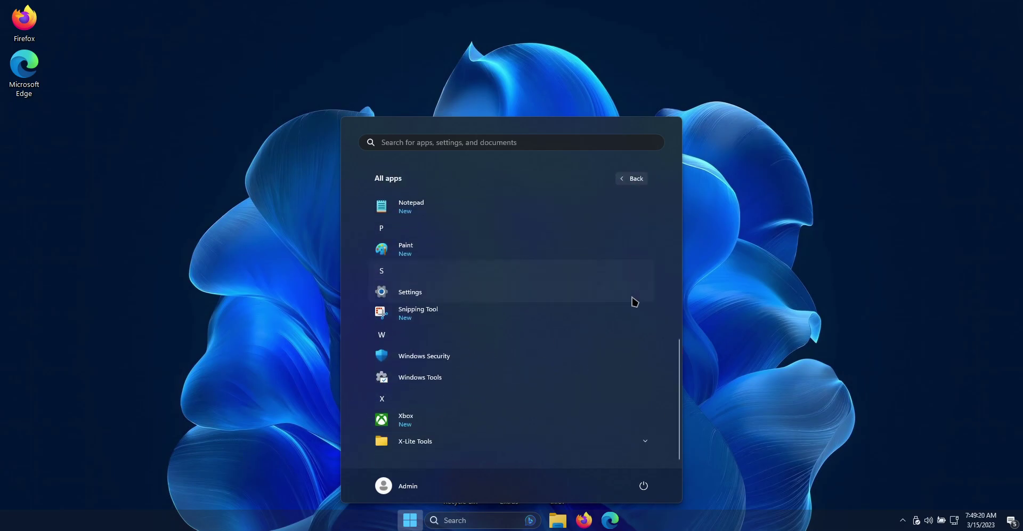
scroll(634, 301, up, 2)
scroll(633, 299, up, 3)
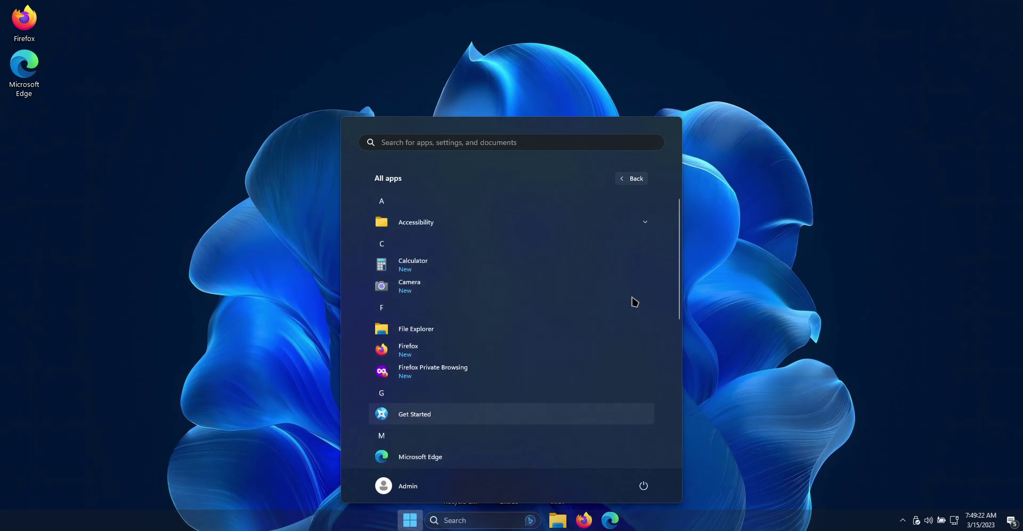
click(635, 180)
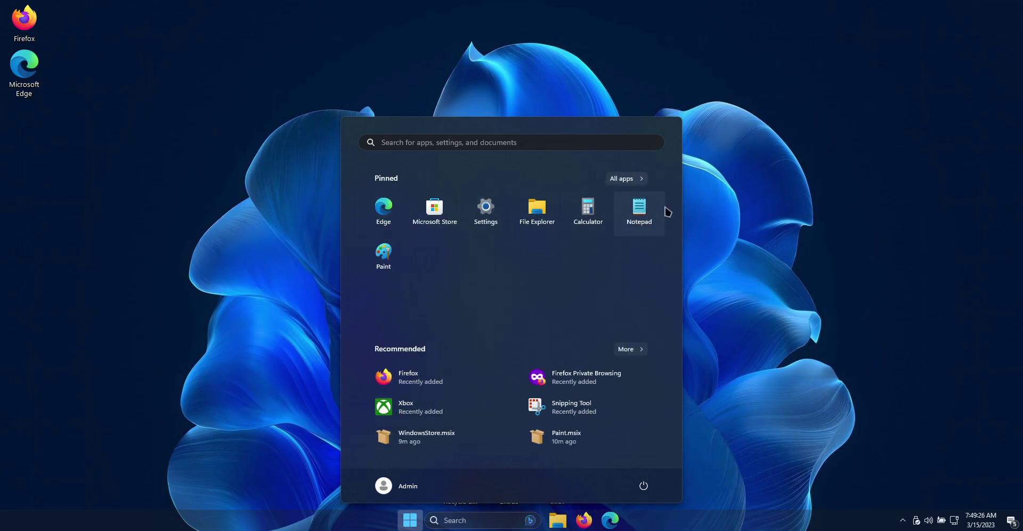
- Group the pinned Notepad, Paint and Calculator apps into one folder in the Start menu
drag(639, 207, 387, 251)
drag(638, 210, 383, 249)
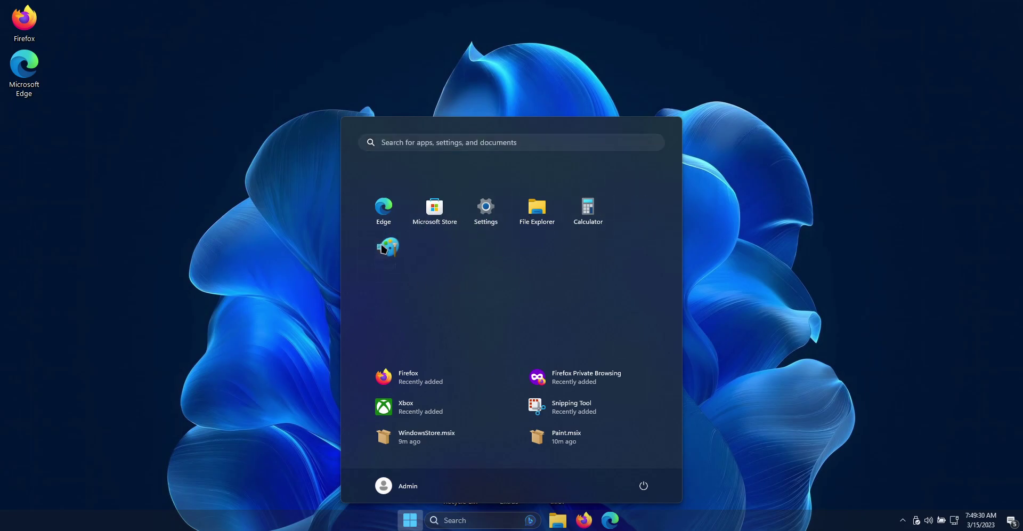
drag(589, 216, 641, 217)
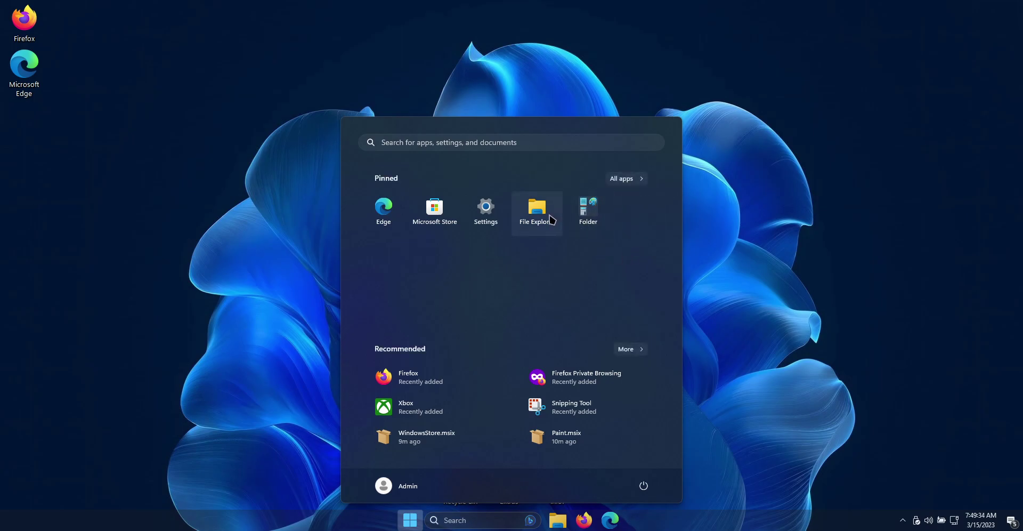
- Move Notepad and Paint back out of the pinned apps folder to break up the group
click(589, 215)
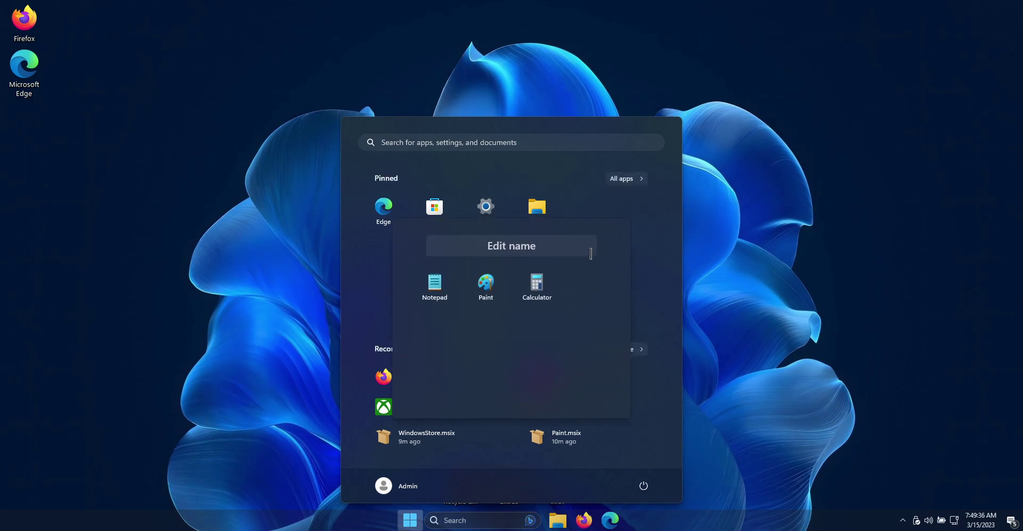
mouse_move(434, 282)
mouse_down()
mouse_move(395, 278)
mouse_move(415, 295)
mouse_up()
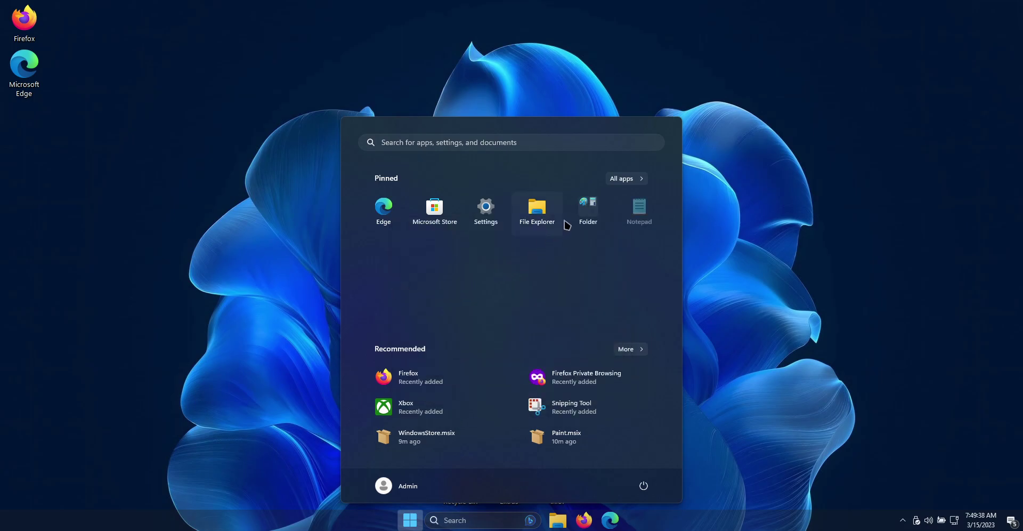
click(586, 213)
drag(495, 281, 661, 278)
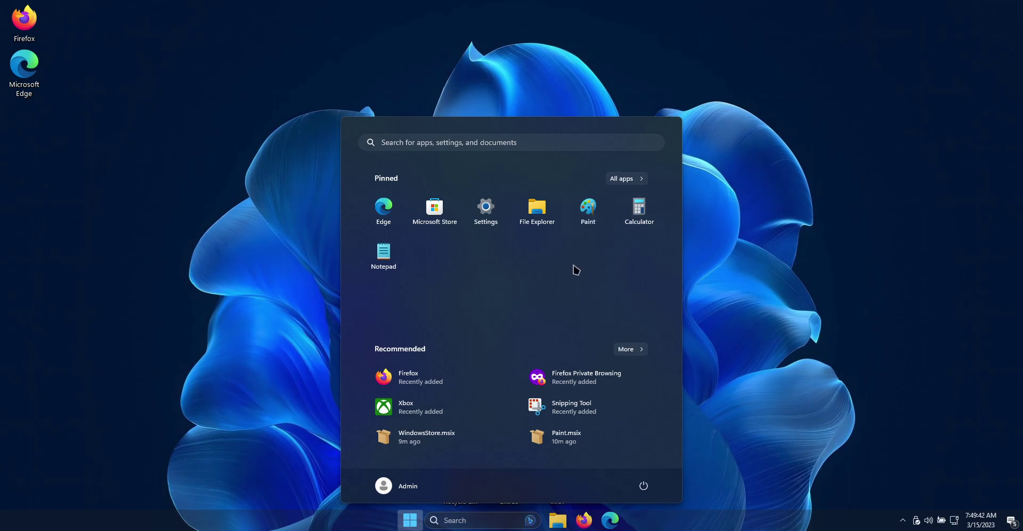
- Open the Start personalization settings and look over the layout and recommendation options
click(608, 276)
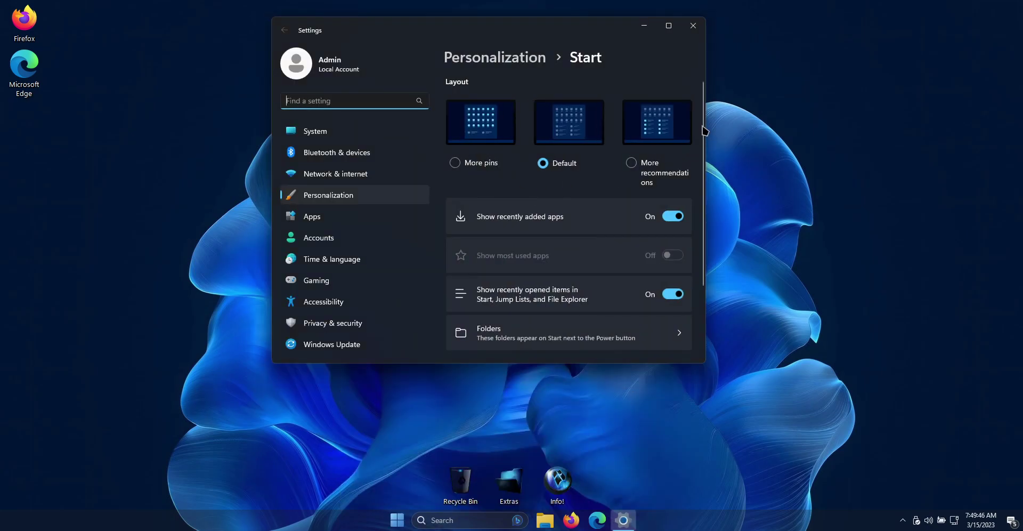
mouse_move(704, 131)
mouse_down()
mouse_move(711, 227)
mouse_move(703, 113)
mouse_up()
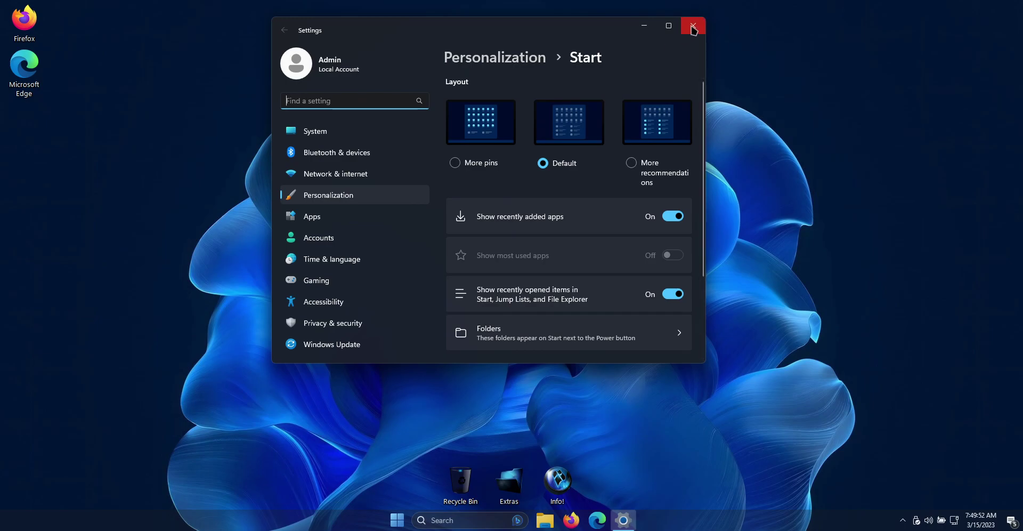